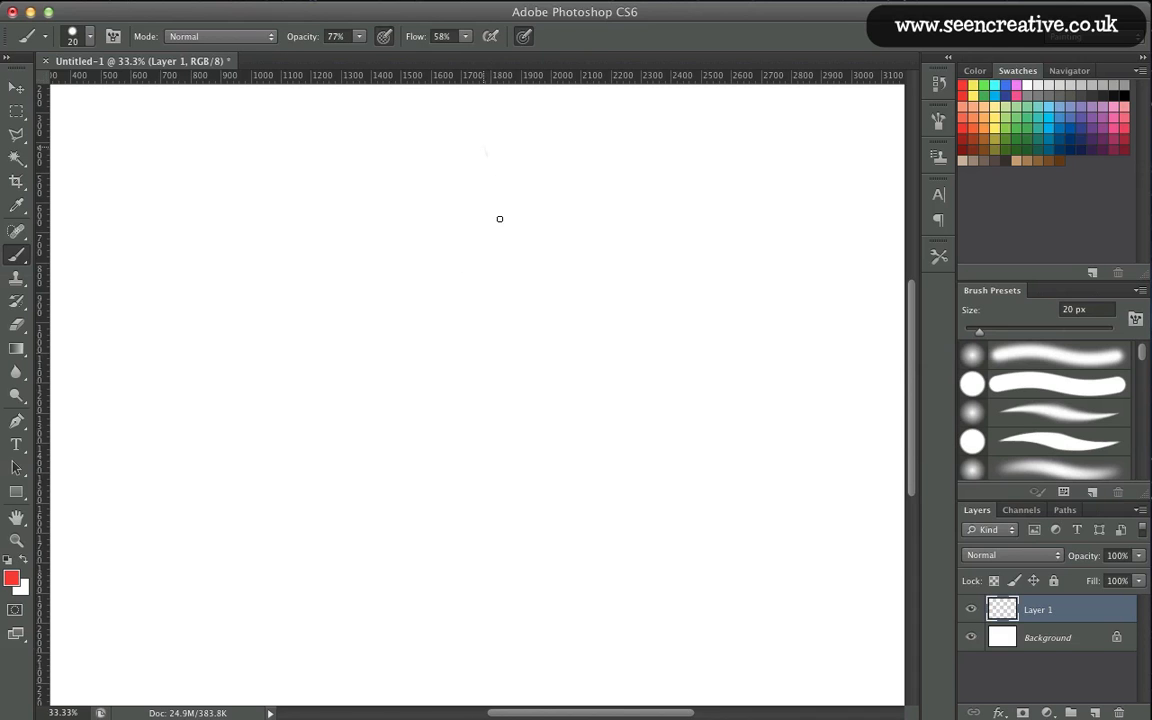
Sketch the head in red as a narrow upright oval about 430 px tall.
mouse_move(485, 148)
left_mouse_down()
mouse_move(496, 217)
mouse_move(474, 262)
mouse_move(486, 162)
mouse_move(481, 149)
mouse_move(444, 154)
left_mouse_up()
left_click_drag(434, 217, 448, 147)
mouse_move(491, 226)
left_mouse_down()
mouse_move(443, 256)
mouse_move(493, 243)
mouse_move(468, 228)
mouse_move(445, 259)
mouse_move(436, 210)
left_mouse_up()
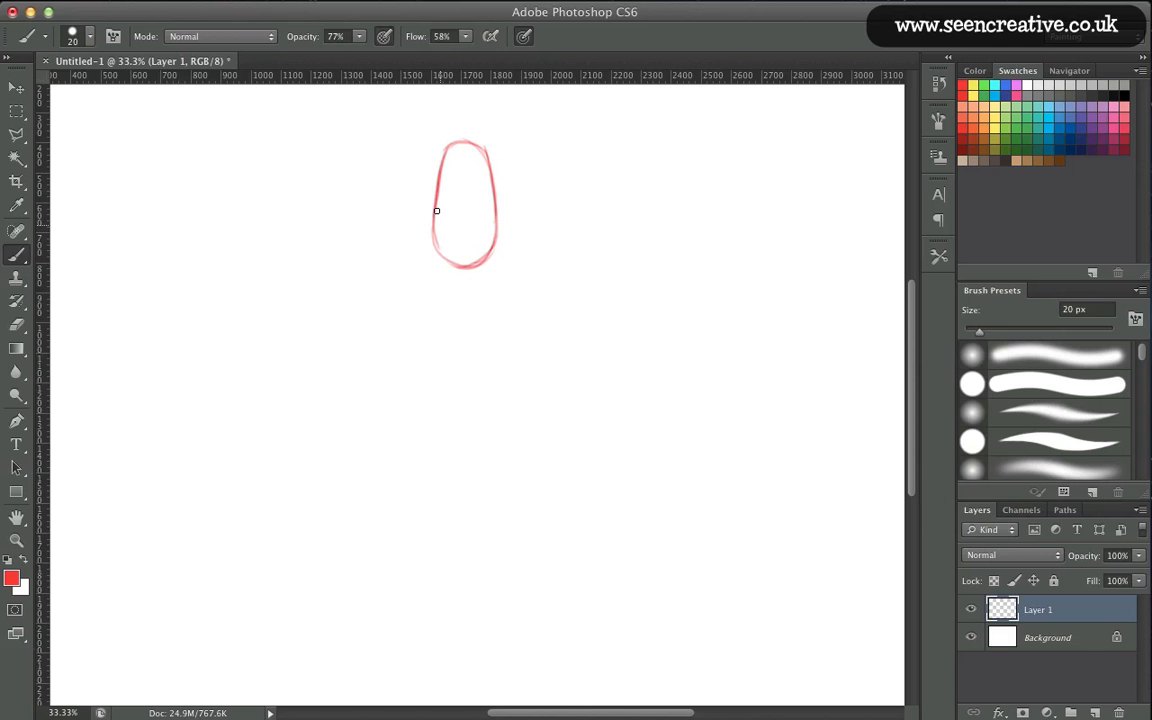
mouse_move(455, 264)
left_mouse_down()
mouse_move(438, 186)
mouse_move(466, 145)
mouse_move(487, 162)
mouse_move(451, 147)
mouse_move(437, 214)
left_mouse_up()
Add a vertical centre line and curved facial guides to the head, plus a slanted shoulder line crossing the chin area.
mouse_move(451, 149)
left_mouse_down()
mouse_move(489, 175)
mouse_move(468, 268)
left_mouse_up()
left_click_drag(464, 147, 466, 254)
mouse_move(431, 179)
left_mouse_down()
mouse_move(488, 181)
mouse_move(441, 190)
mouse_move(484, 218)
mouse_move(450, 234)
mouse_move(495, 237)
left_mouse_up()
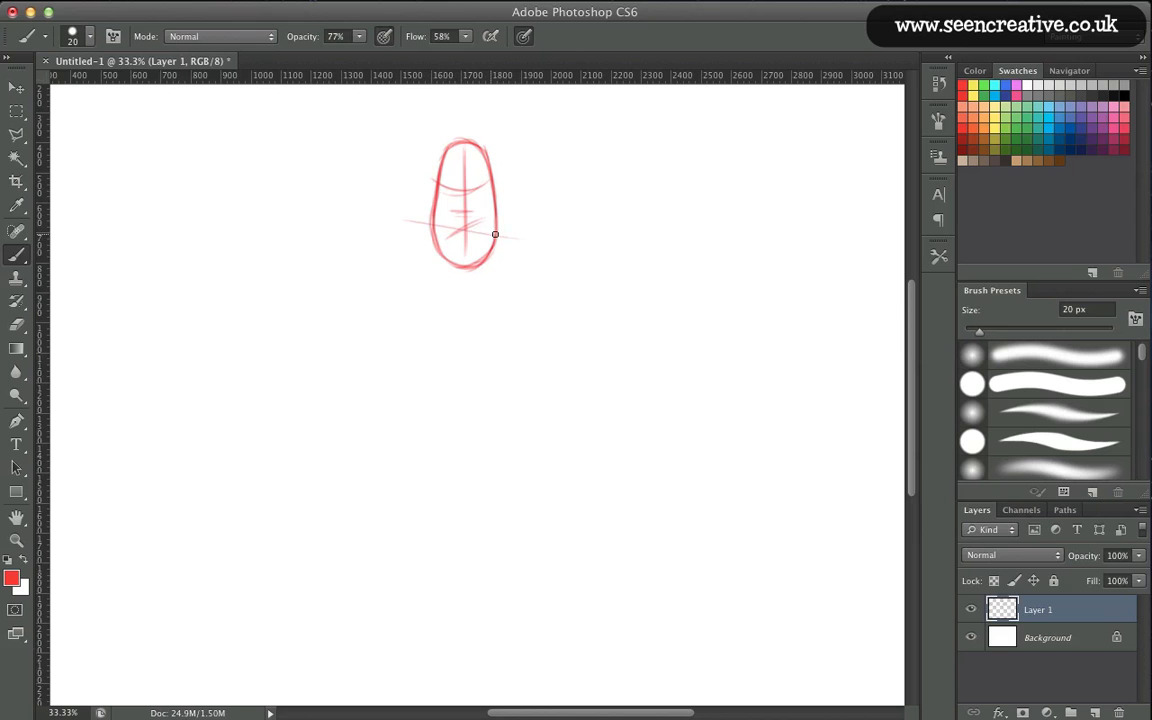
Sketch the torso below the shoulder line with two sides tapering down to a curved hem.
mouse_move(408, 223)
left_mouse_down()
mouse_move(525, 242)
mouse_move(445, 229)
mouse_move(406, 365)
mouse_move(406, 455)
left_mouse_up()
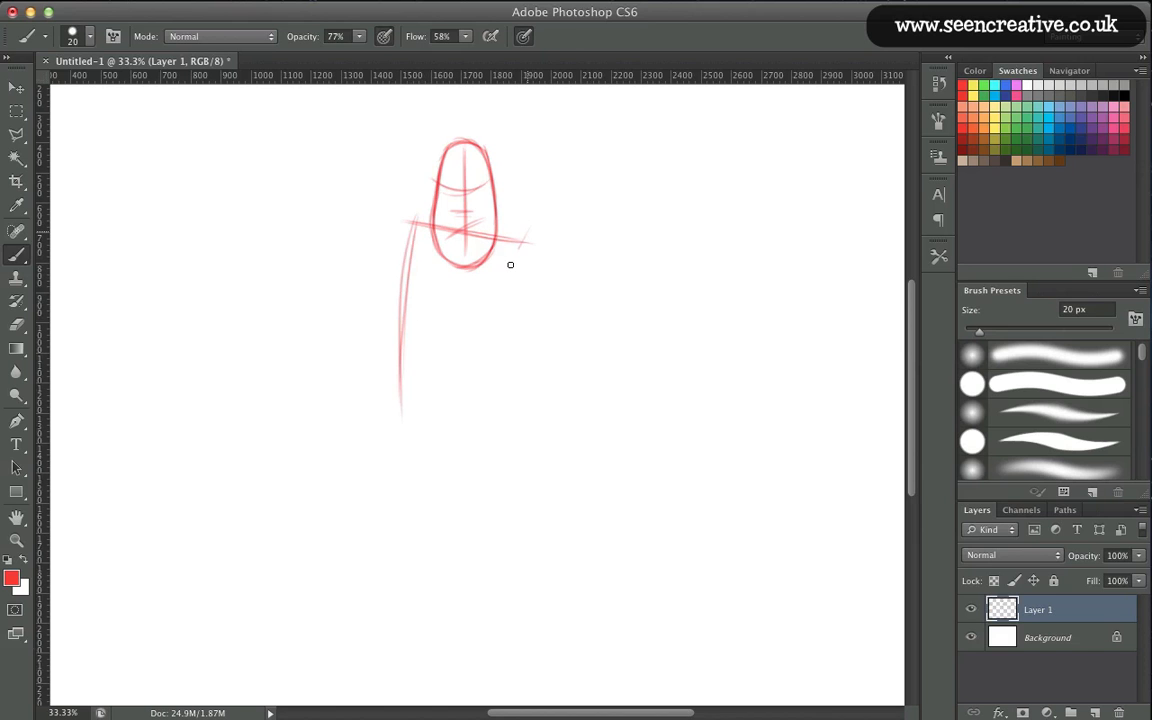
left_click_drag(518, 245, 470, 419)
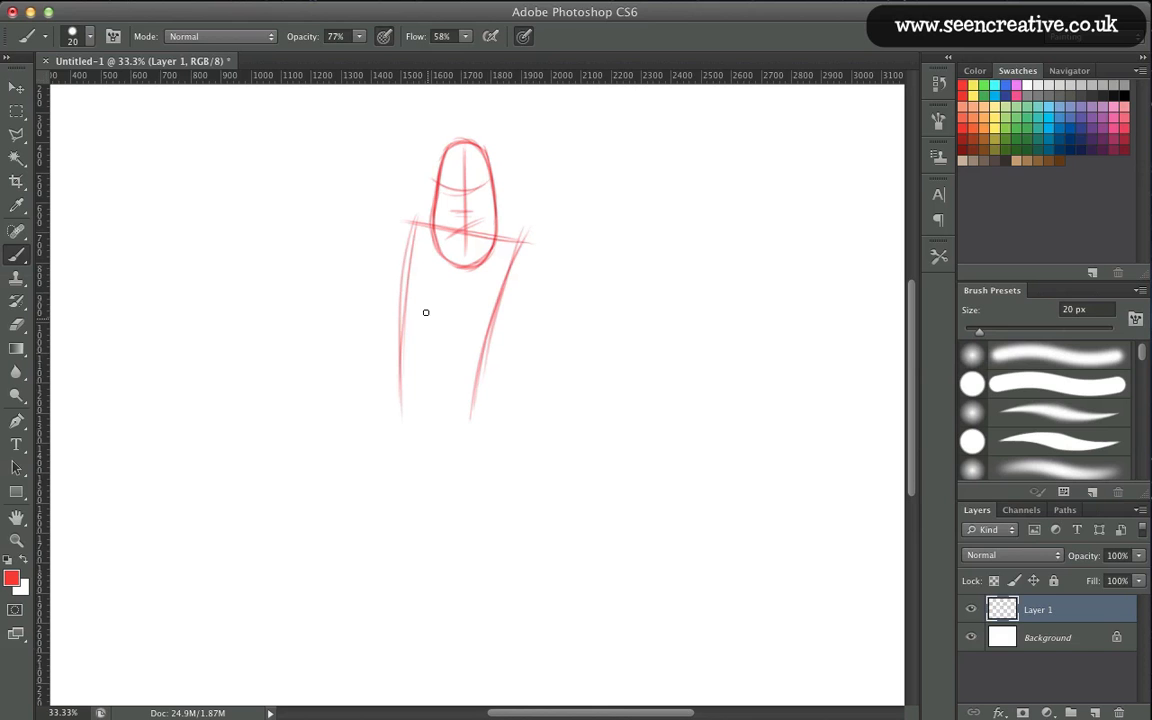
left_click_drag(414, 222, 401, 406)
left_click_drag(409, 272, 402, 354)
mouse_move(465, 417)
left_mouse_down()
mouse_move(419, 429)
mouse_move(399, 419)
left_mouse_up()
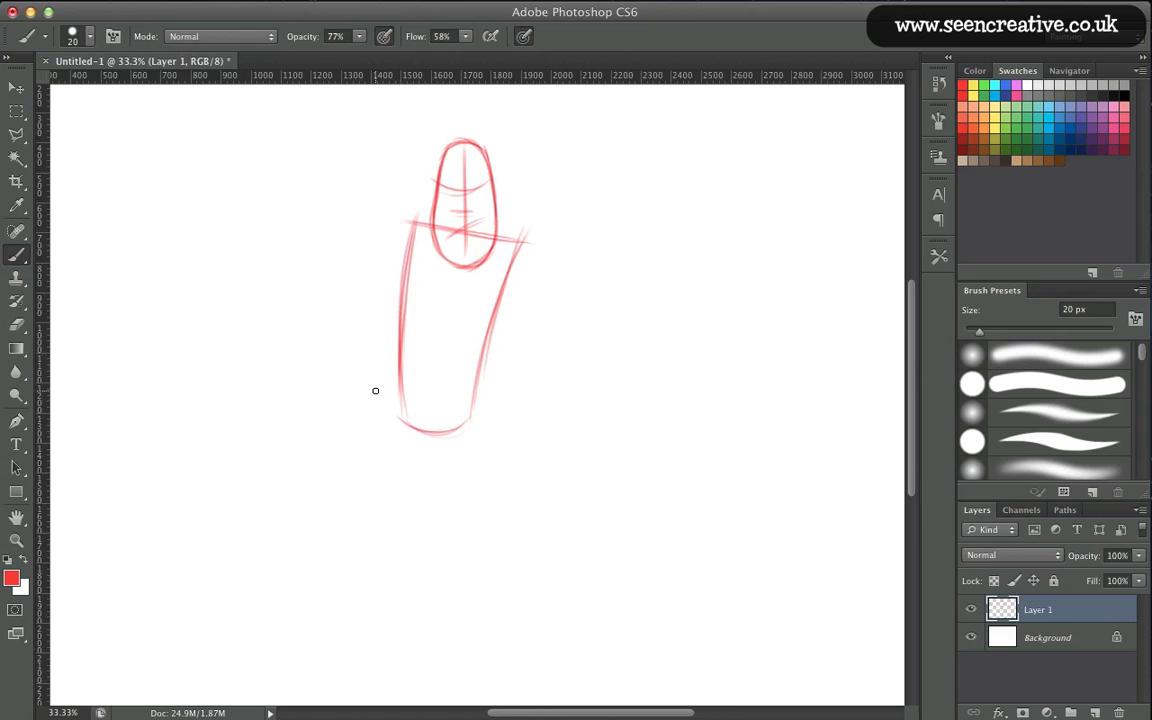
Sketch the front leg's outer edge as a long curve from the right hip sweeping down to the lower left.
left_click_drag(342, 386, 352, 355)
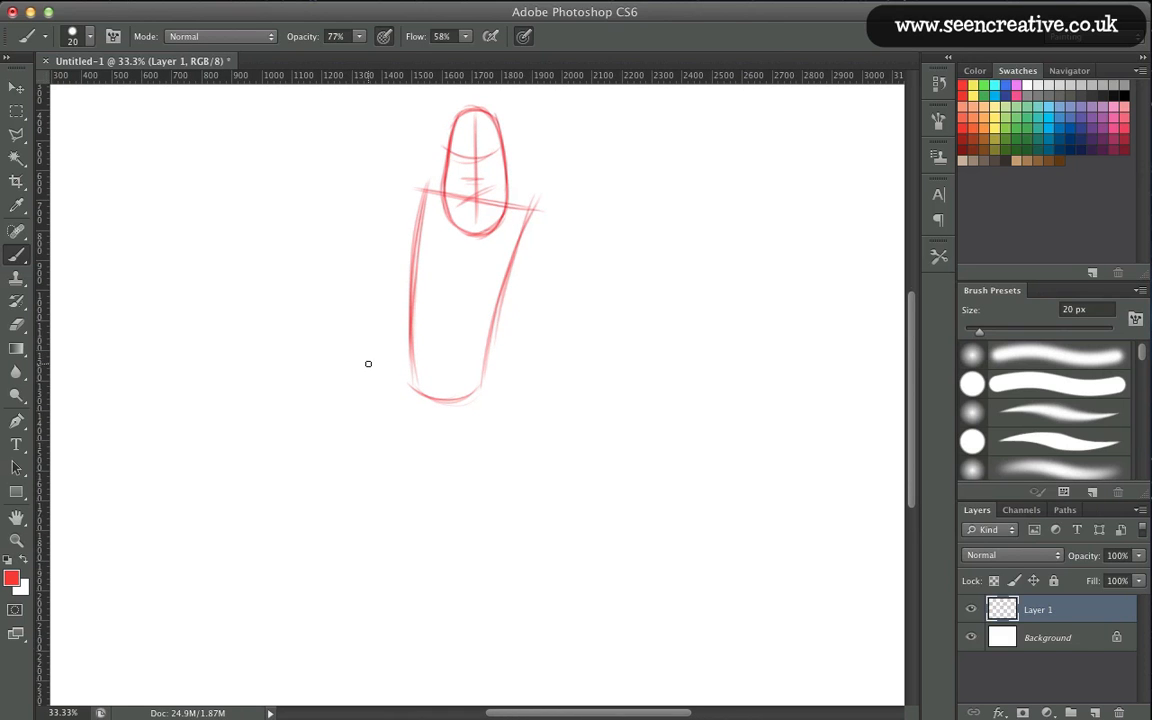
left_click_drag(483, 368, 452, 567)
left_click_drag(481, 393, 436, 592)
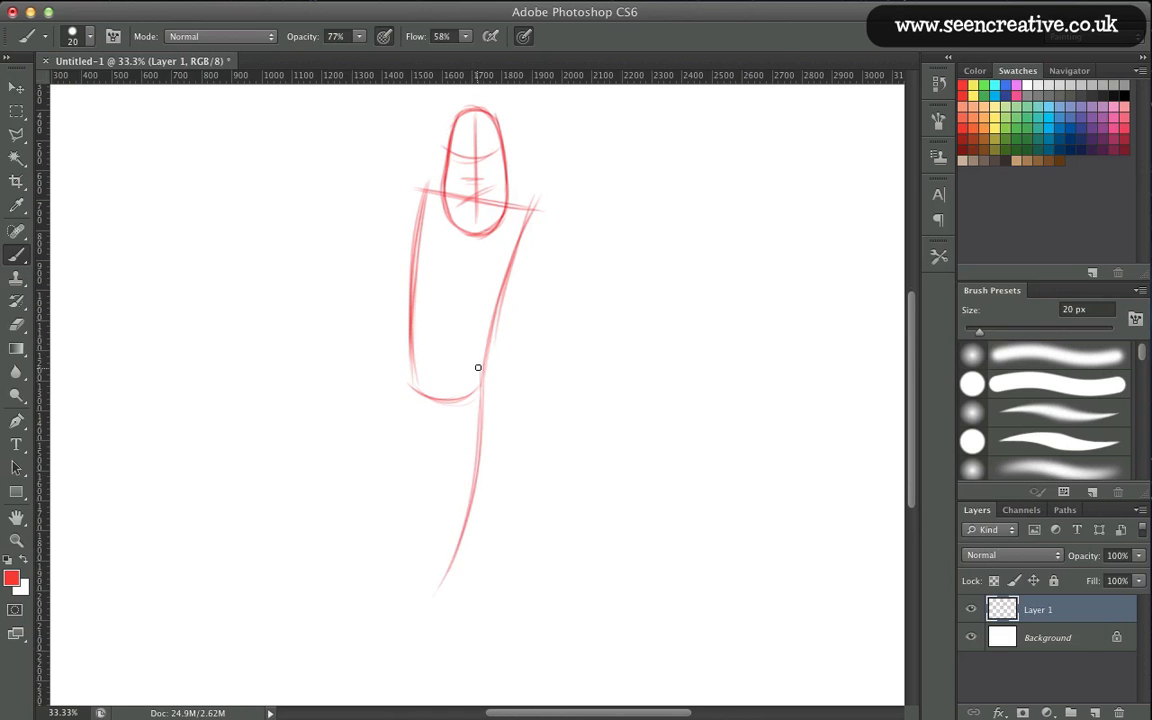
left_click_drag(479, 368, 438, 580)
left_click_drag(473, 484, 425, 603)
left_click_drag(478, 465, 425, 602)
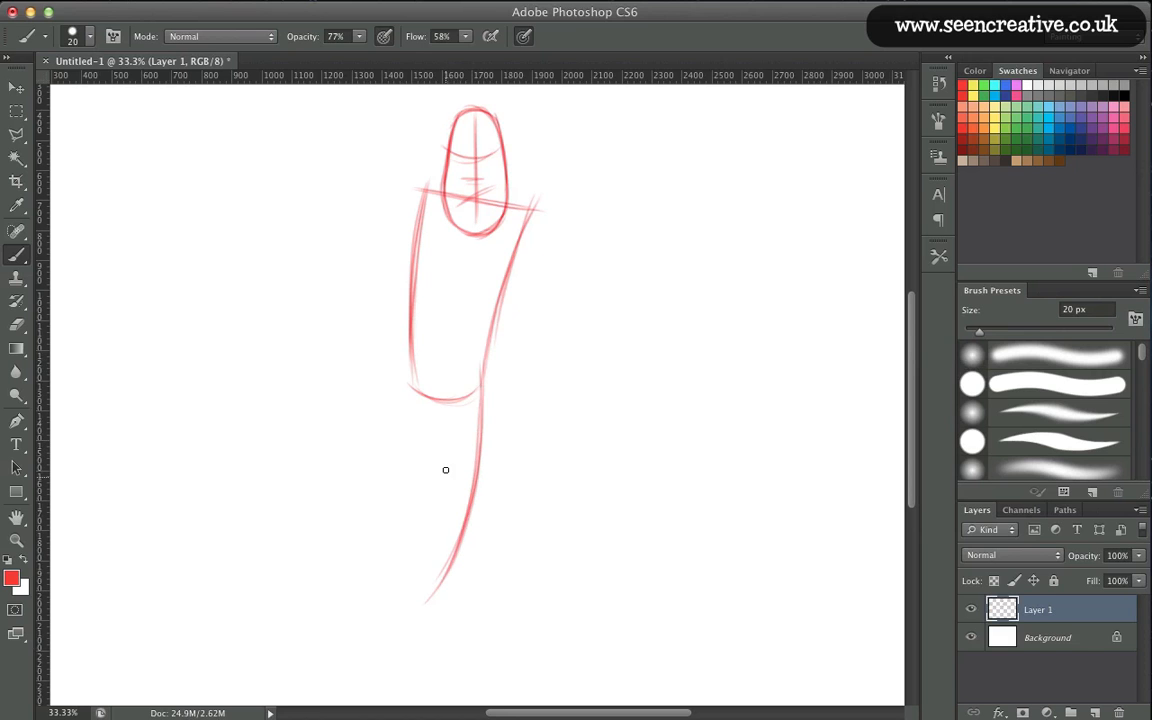
Sketch the front leg's inner edge parallel to the outer curve and rough in the rear leg crossing behind it.
mouse_move(451, 422)
left_mouse_down()
mouse_move(438, 526)
mouse_move(412, 580)
left_mouse_up()
left_click_drag(447, 476, 408, 588)
mouse_move(452, 464)
left_mouse_down()
mouse_move(440, 512)
mouse_move(448, 475)
mouse_move(401, 597)
left_mouse_up()
left_click_drag(448, 483, 391, 611)
left_click_drag(476, 433, 425, 606)
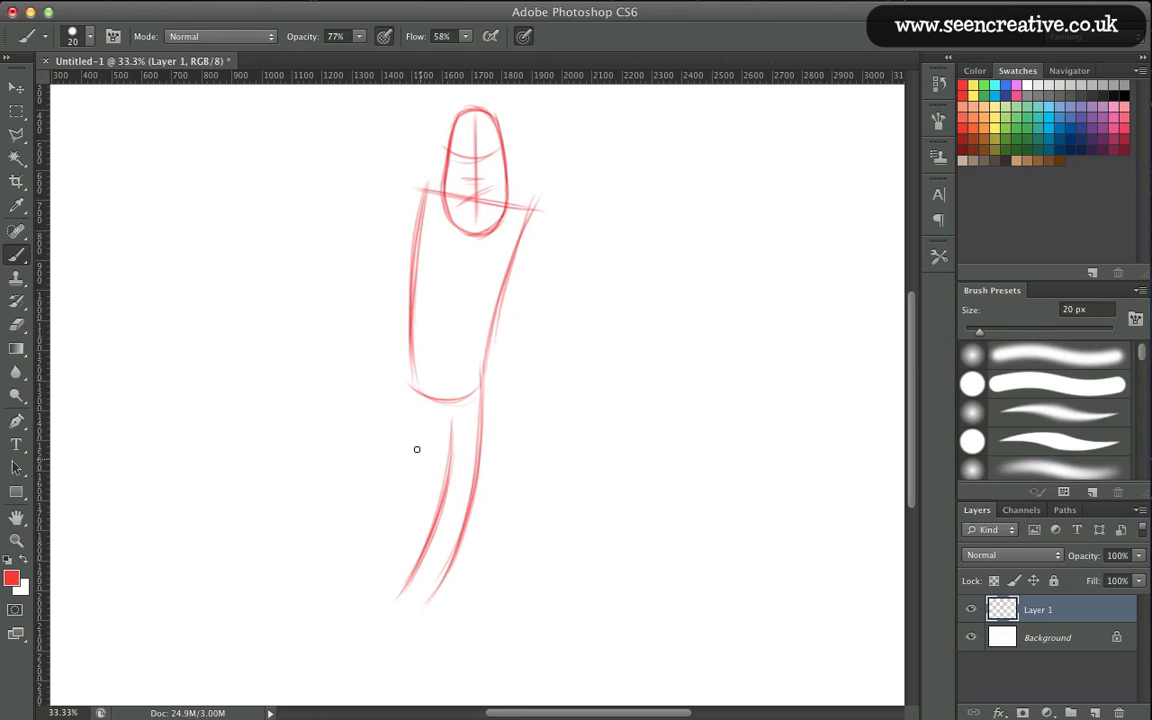
left_click_drag(414, 378, 470, 590)
left_click_drag(457, 466, 494, 547)
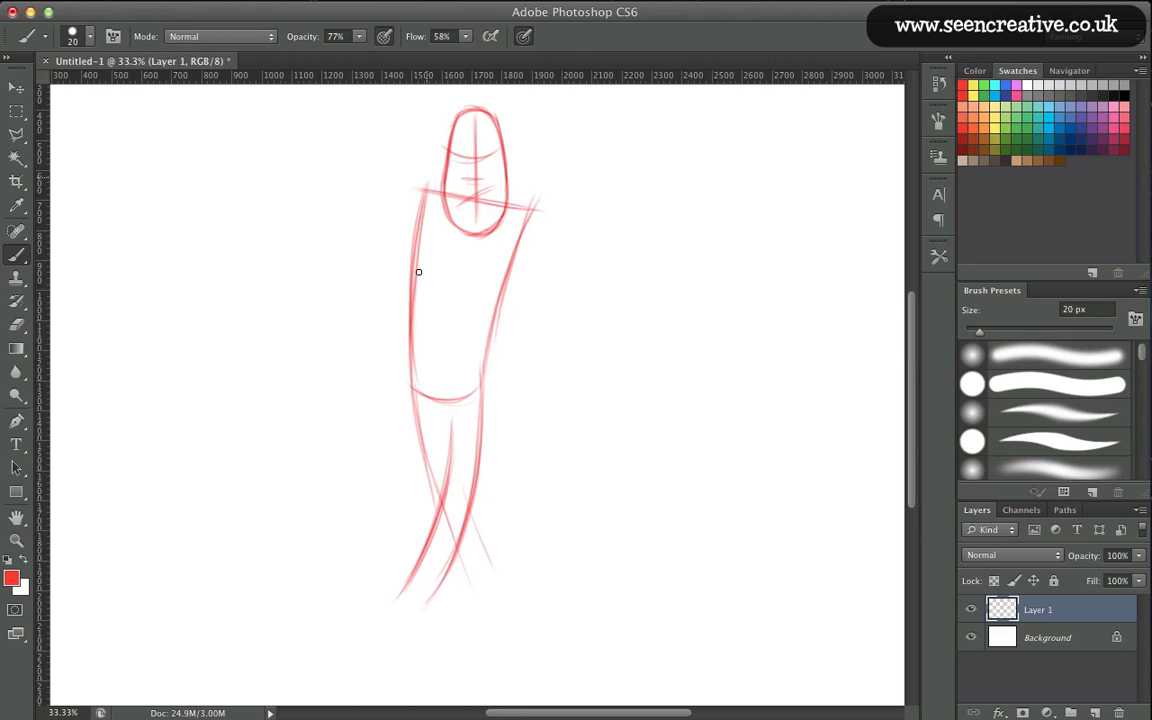
Sketch the hanging arm with two curved edges running from the left shoulder diagonally across the torso past the right hip.
left_click_drag(422, 190, 445, 409)
left_click_drag(423, 182, 480, 418)
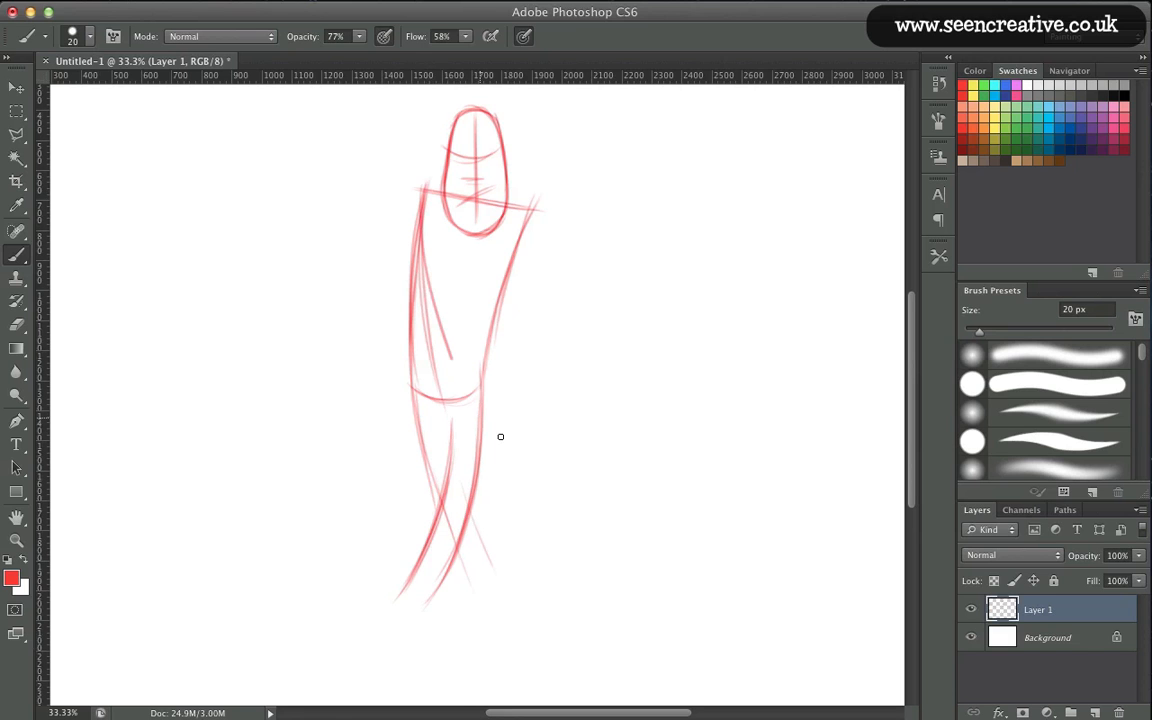
mouse_move(422, 187)
left_mouse_down()
mouse_move(456, 400)
mouse_move(474, 406)
left_mouse_up()
left_click_drag(427, 262, 467, 408)
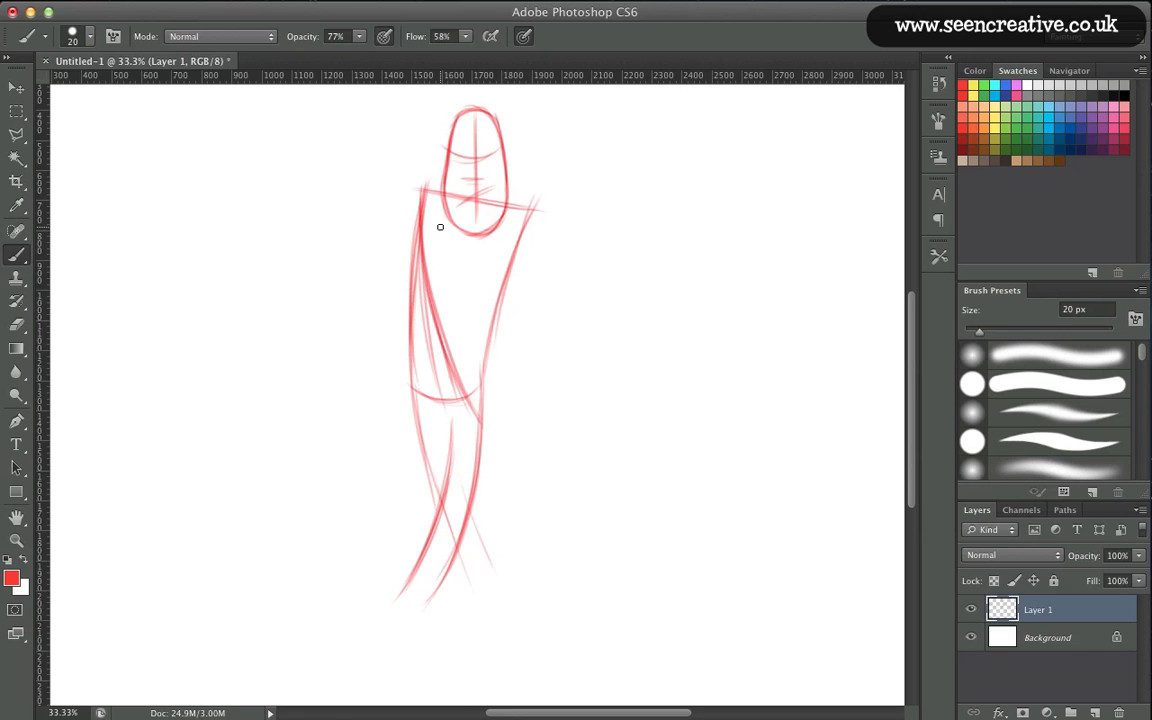
mouse_move(448, 239)
left_mouse_down()
mouse_move(505, 414)
mouse_move(512, 406)
mouse_move(487, 386)
left_mouse_up()
mouse_move(458, 293)
left_mouse_down()
mouse_move(504, 403)
mouse_move(486, 464)
left_mouse_up()
Sketch the hanging arm's hand as an oval at the end of the sleeve.
mouse_move(512, 406)
left_mouse_down()
mouse_move(477, 422)
mouse_move(528, 462)
left_mouse_up()
left_click_drag(483, 424, 524, 463)
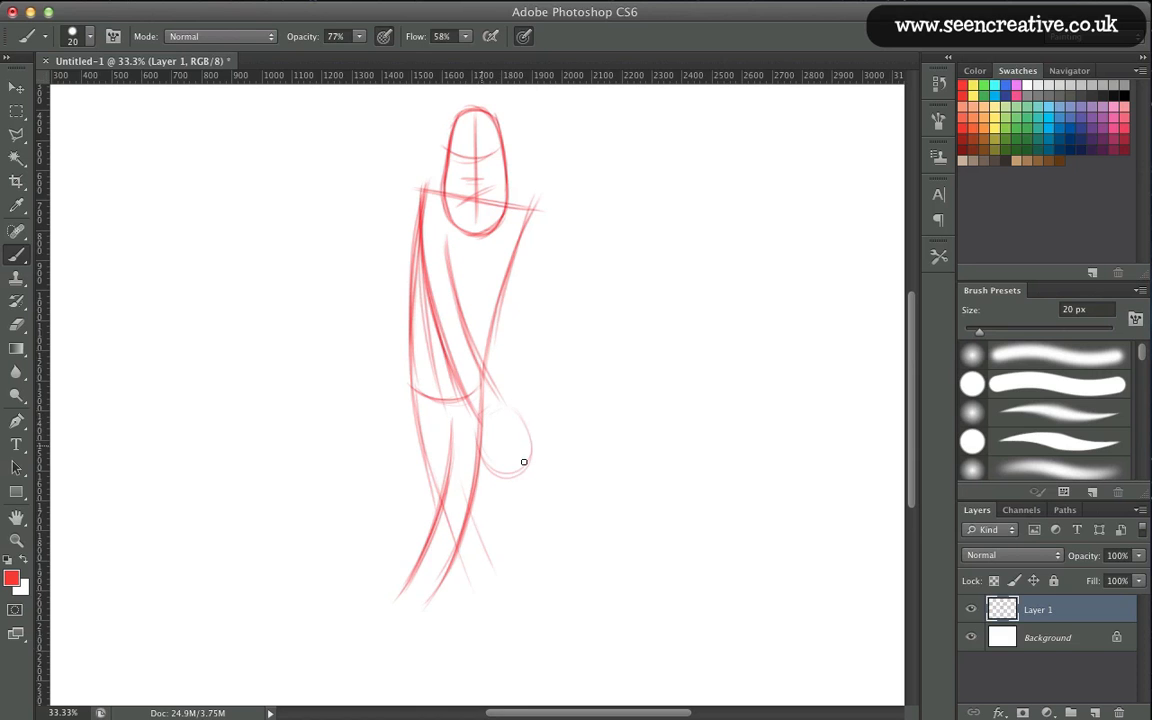
mouse_move(515, 404)
left_mouse_down()
mouse_move(525, 464)
mouse_move(481, 441)
mouse_move(532, 462)
left_mouse_up()
left_click_drag(506, 410, 528, 466)
Strengthen the crossing leg lines and sketch the front shoe with a rounded toe and flat sole.
mouse_move(453, 424)
left_mouse_down()
mouse_move(415, 566)
mouse_move(439, 522)
mouse_move(454, 542)
mouse_move(398, 607)
left_mouse_up()
mouse_move(470, 518)
left_mouse_down()
mouse_move(421, 622)
mouse_move(396, 628)
mouse_move(465, 670)
left_mouse_up()
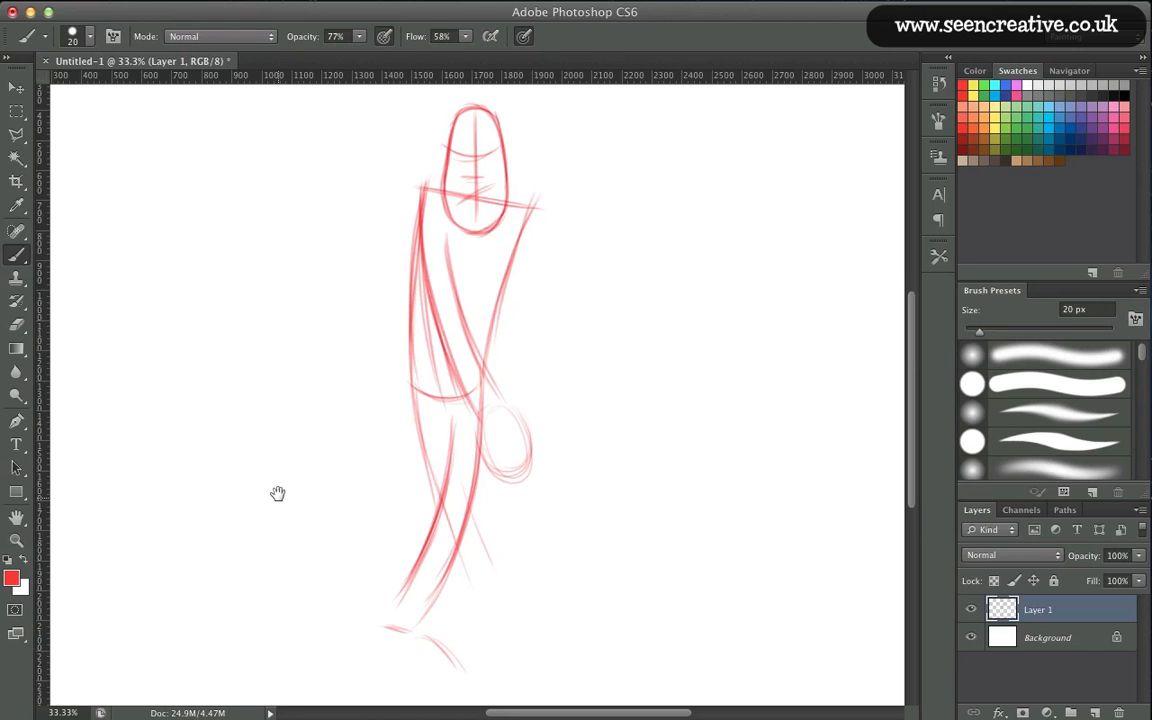
left_click_drag(277, 493, 278, 486)
left_click_drag(377, 622, 364, 651)
mouse_move(372, 625)
left_mouse_down()
mouse_move(365, 661)
mouse_move(441, 648)
mouse_move(387, 649)
mouse_move(405, 633)
mouse_move(438, 642)
mouse_move(422, 633)
mouse_move(416, 659)
mouse_move(456, 658)
mouse_move(358, 663)
left_mouse_up()
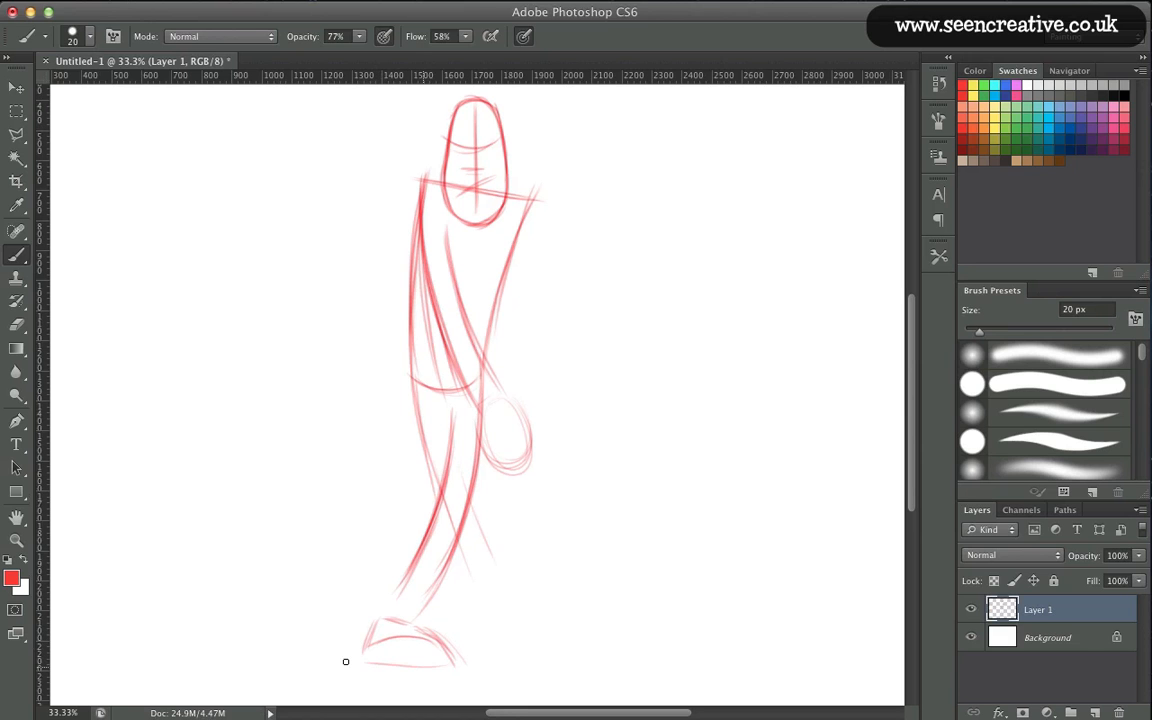
mouse_move(453, 662)
left_mouse_down()
mouse_move(361, 662)
mouse_move(451, 662)
mouse_move(405, 670)
mouse_move(432, 660)
mouse_move(360, 662)
left_mouse_up()
mouse_move(436, 492)
left_mouse_down()
mouse_move(481, 587)
mouse_move(505, 567)
left_mouse_up()
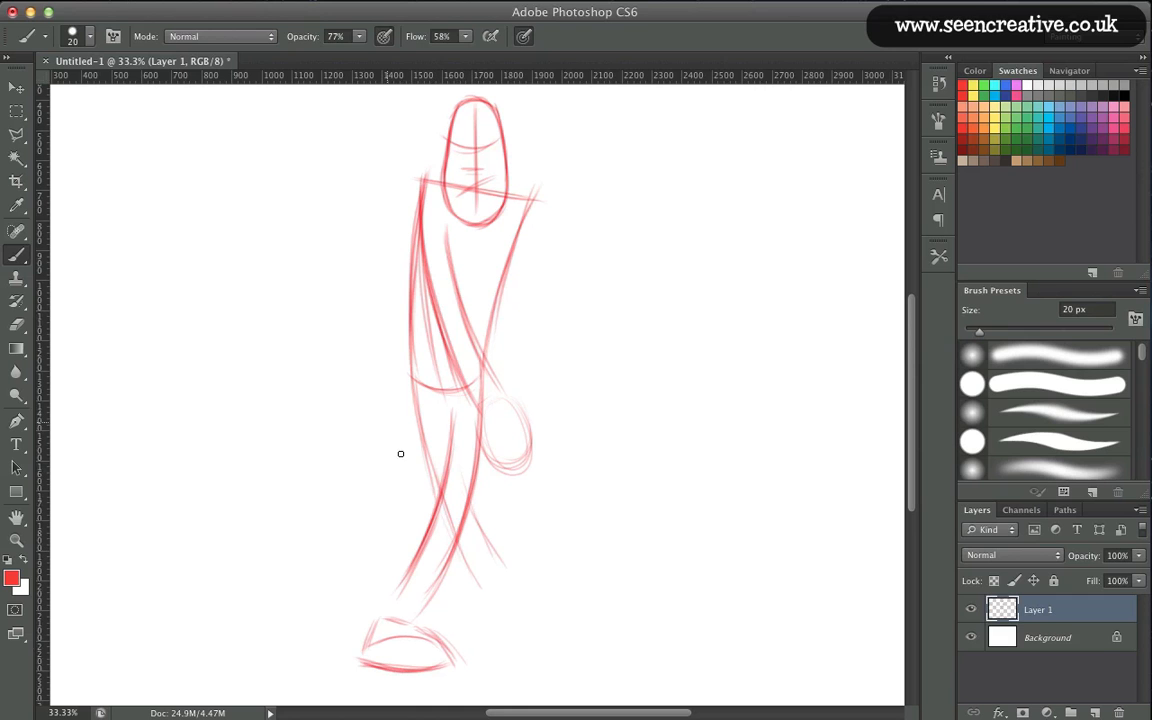
Sketch a short second arm from the right shoulder, with inner forearm lines ending in two overlapping circles for the hand.
left_click_drag(528, 190, 568, 294)
left_click_drag(510, 227, 527, 313)
left_click_drag(530, 195, 566, 300)
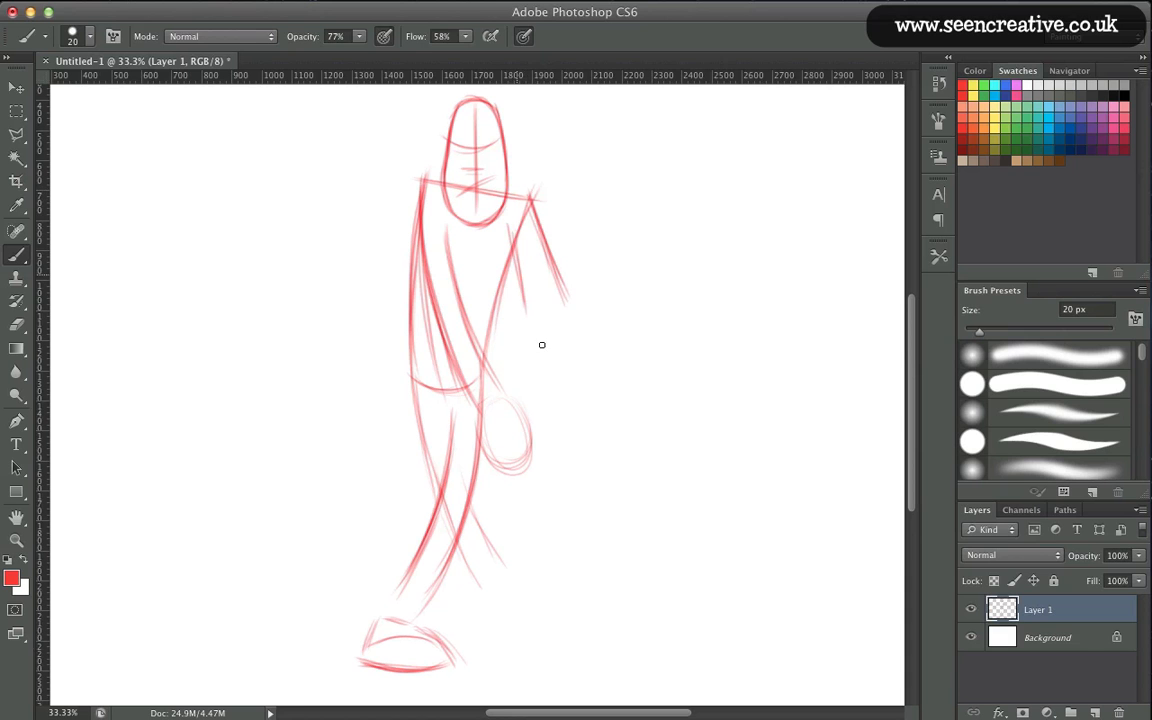
mouse_move(518, 258)
left_mouse_down()
mouse_move(539, 333)
mouse_move(564, 297)
left_mouse_up()
left_click_drag(528, 234, 562, 325)
mouse_move(530, 260)
left_mouse_down()
mouse_move(549, 342)
mouse_move(568, 342)
mouse_move(546, 322)
left_mouse_up()
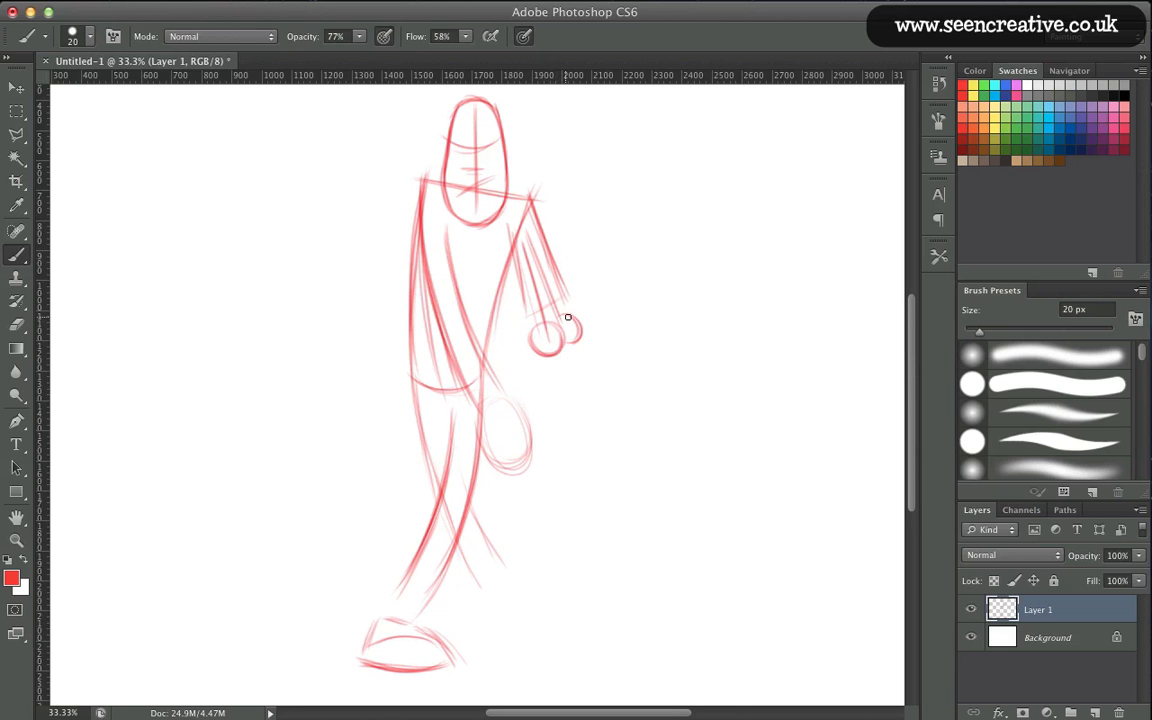
Add a zigzag sleeve opening to the right arm and reinforce the sleeve and torso edges beside it.
mouse_move(564, 298)
left_mouse_down()
mouse_move(531, 288)
mouse_move(524, 304)
left_mouse_up()
mouse_move(517, 257)
left_mouse_down()
mouse_move(525, 306)
mouse_move(556, 279)
mouse_move(567, 298)
left_mouse_up()
left_click_drag(536, 213, 557, 291)
left_click_drag(507, 232, 488, 335)
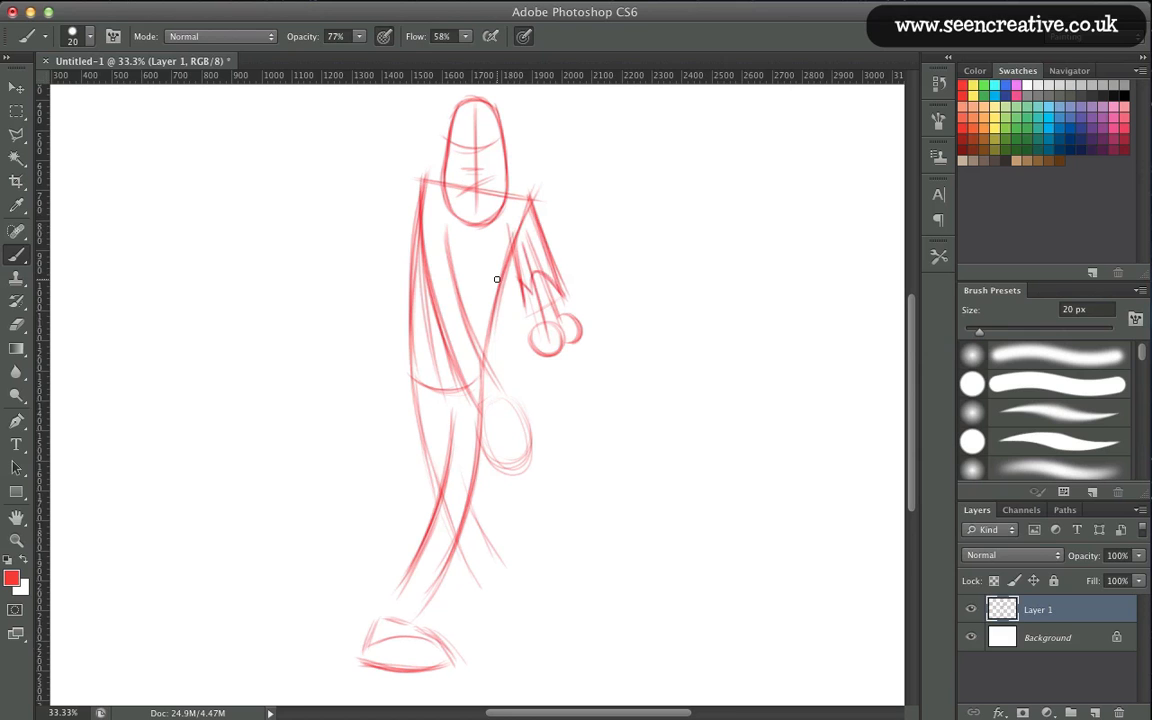
Darken the left side of the torso, the hanging arm's edges and the hem and hip lines.
left_click_drag(420, 185, 410, 345)
left_click_drag(445, 220, 484, 348)
left_click_drag(443, 270, 501, 386)
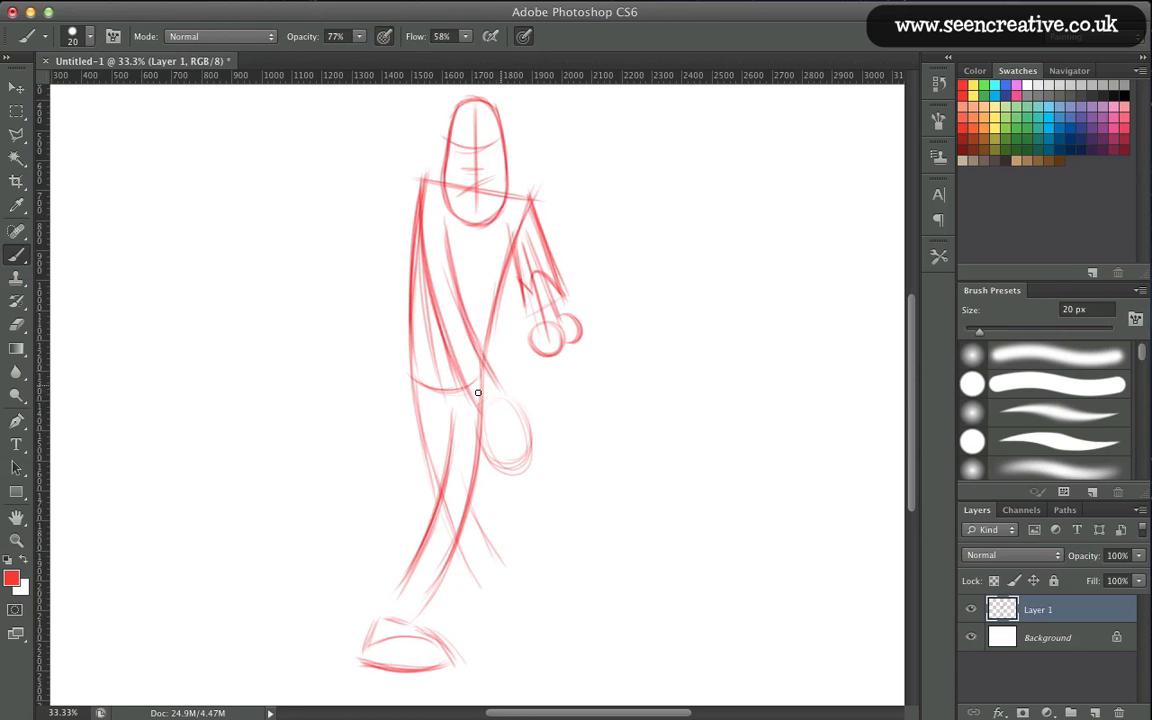
left_click_drag(419, 262, 472, 404)
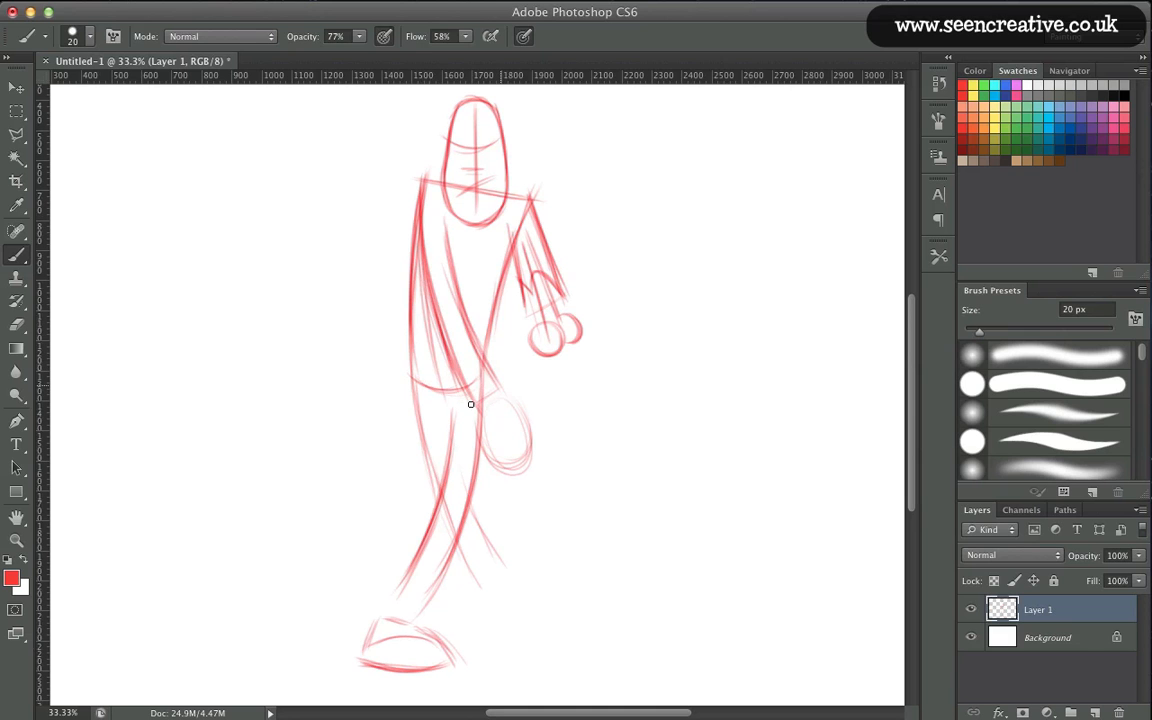
left_click_drag(410, 347, 421, 443)
left_click_drag(411, 376, 436, 390)
Refine the hanging hand with a cuff line, separated fingers and a pointed thumb.
left_click_drag(504, 399, 531, 471)
left_click_drag(507, 396, 539, 468)
mouse_move(525, 420)
left_mouse_down()
mouse_move(535, 492)
mouse_move(509, 496)
mouse_move(497, 459)
mouse_move(528, 458)
mouse_move(531, 493)
mouse_move(516, 490)
left_mouse_up()
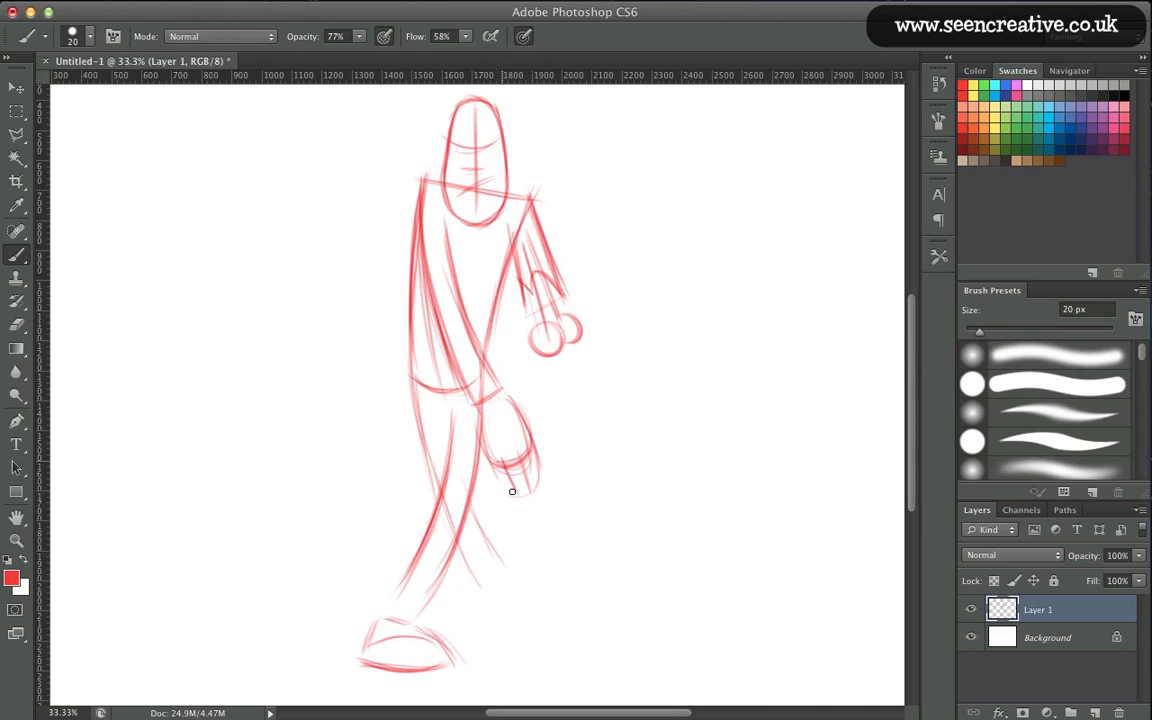
left_click_drag(485, 450, 505, 490)
left_click_drag(480, 420, 494, 464)
left_click_drag(503, 392, 540, 431)
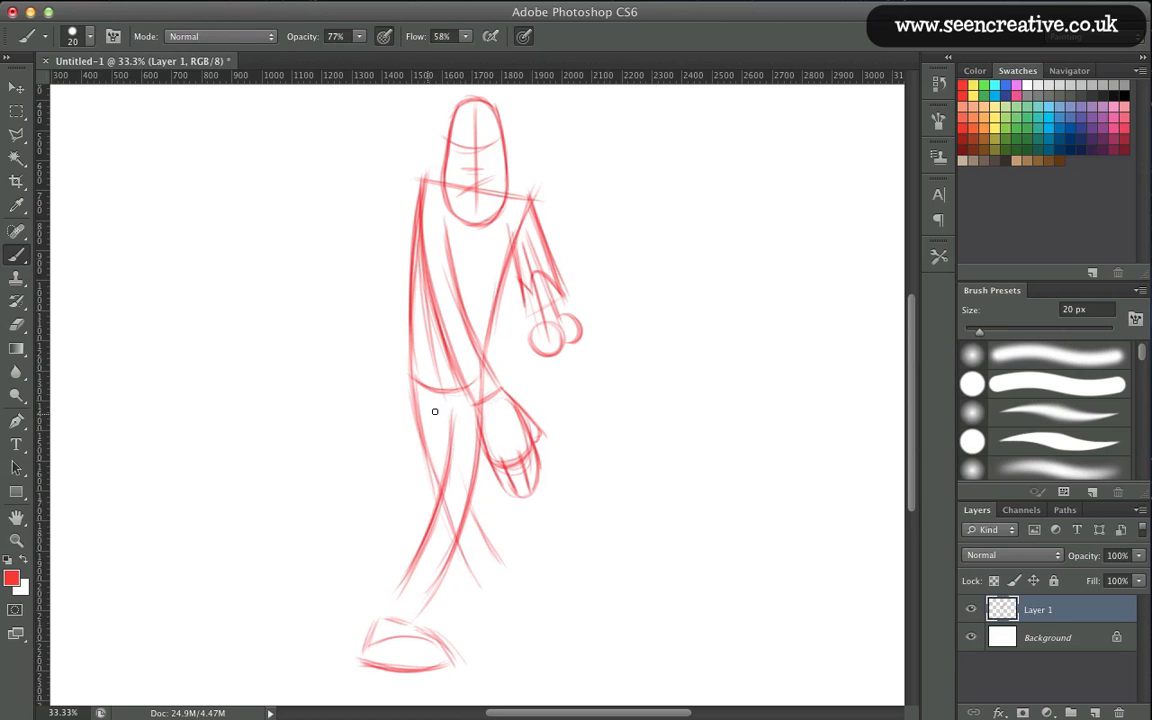
Mark the crotch, extend both lower legs to the ankles and sketch the rear shoe.
left_click_drag(434, 411, 459, 410)
left_click_drag(372, 621, 405, 586)
mouse_move(441, 493)
left_mouse_down()
mouse_move(522, 602)
mouse_move(450, 622)
mouse_move(490, 592)
left_mouse_up()
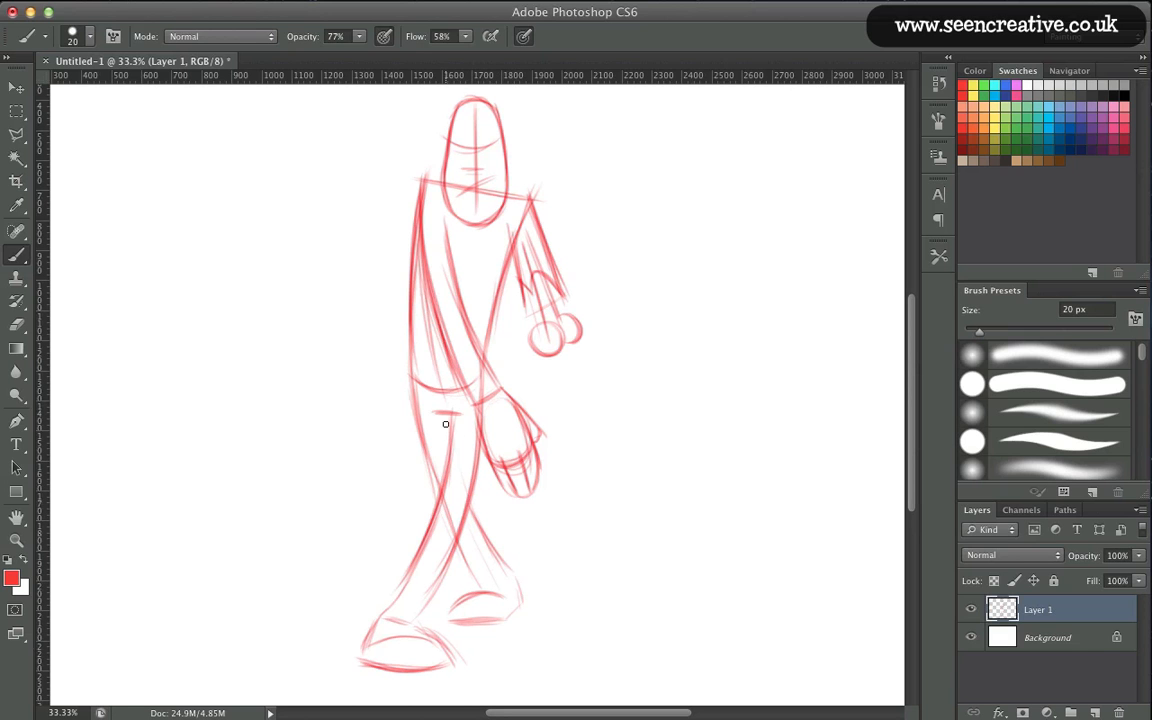
mouse_move(452, 440)
left_mouse_down()
mouse_move(511, 577)
mouse_move(483, 613)
left_mouse_up()
Sketch rounded ears on both sides of the head and add the eyes, nose and mouth.
left_click_drag(509, 137, 509, 170)
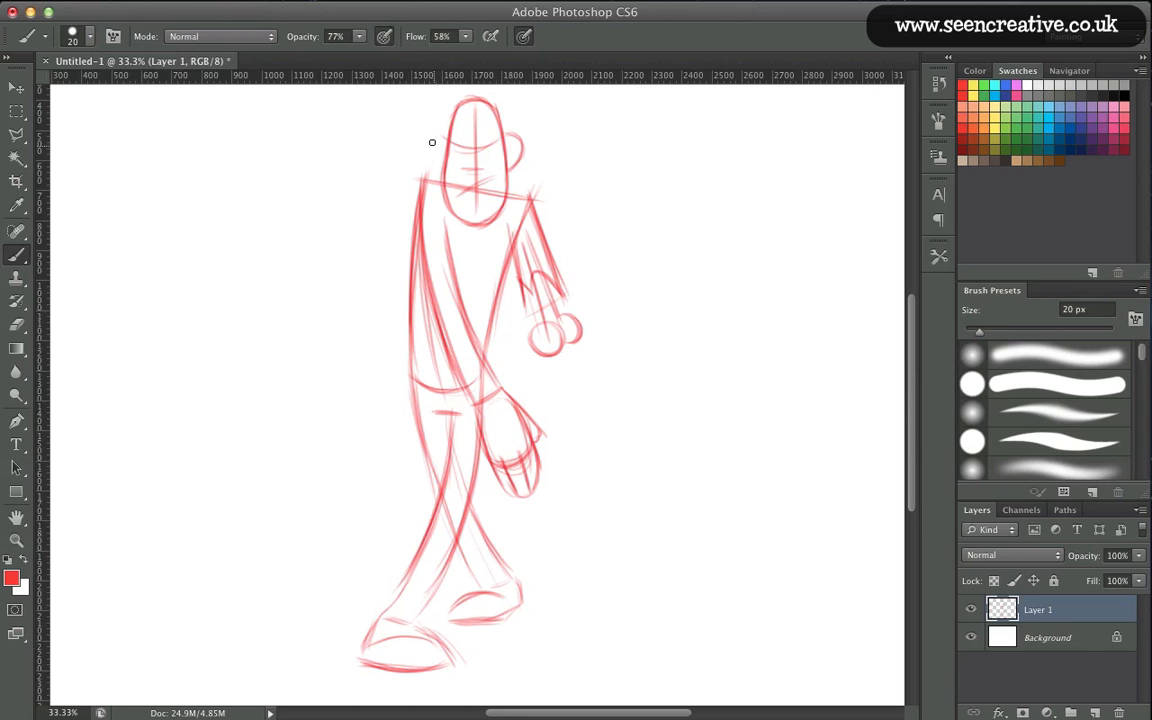
mouse_move(421, 136)
left_mouse_down()
mouse_move(441, 158)
mouse_move(419, 159)
mouse_move(432, 163)
left_mouse_up()
left_click_drag(475, 112, 475, 159)
mouse_move(475, 111)
left_mouse_down()
mouse_move(475, 192)
mouse_move(502, 145)
mouse_move(468, 154)
left_mouse_up()
left_click_drag(455, 182, 472, 185)
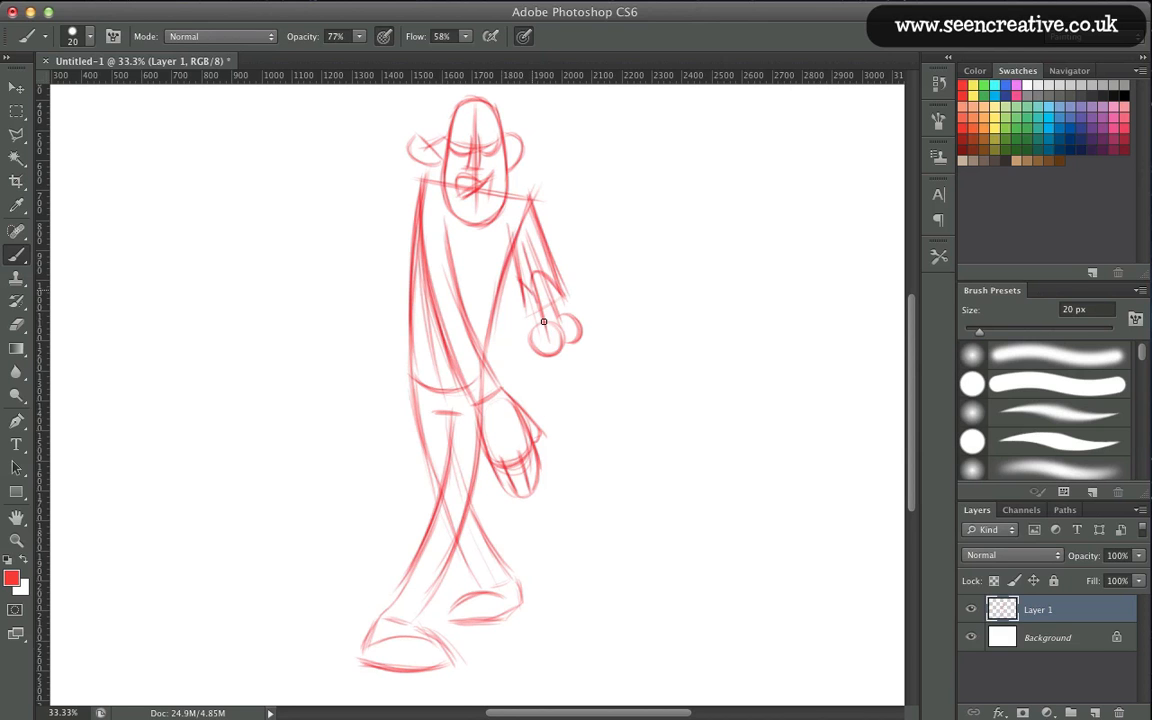
Darken the right hand's circles, forearm lines and the arch of the sleeve opening.
left_click_drag(561, 344, 531, 334)
left_click_drag(546, 287, 570, 343)
left_click_drag(534, 277, 541, 303)
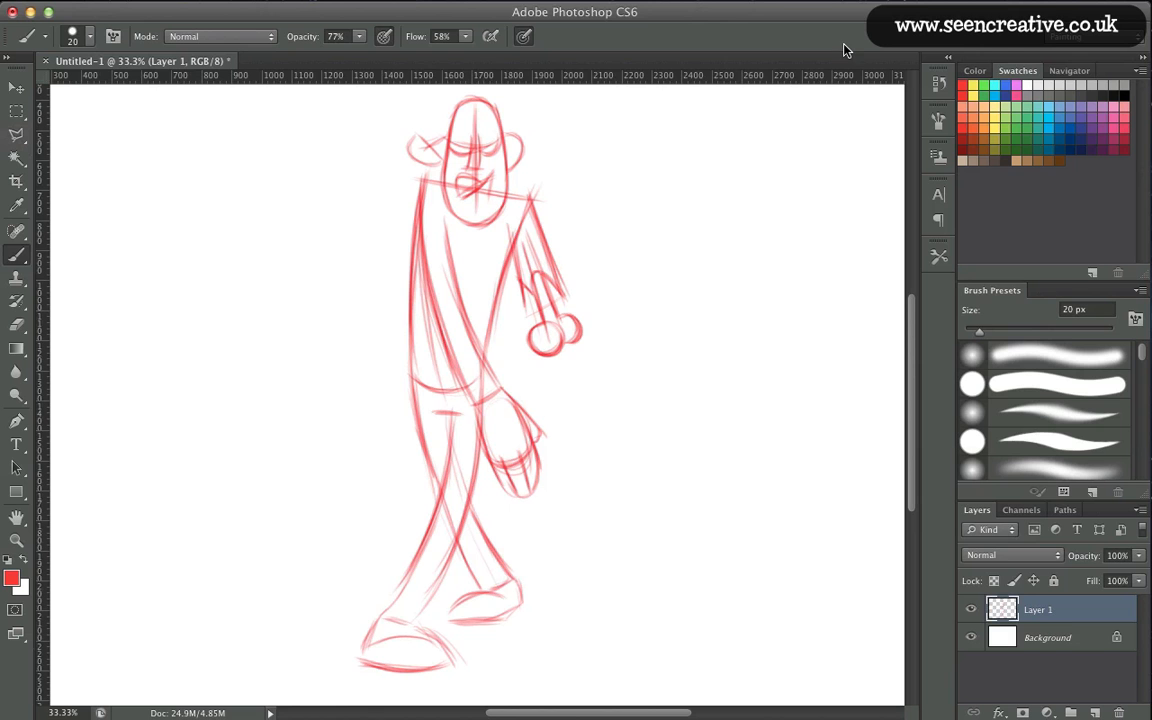
Lower the opacity of Layer 1 to 45% to fade the red sketch.
key("super+0")
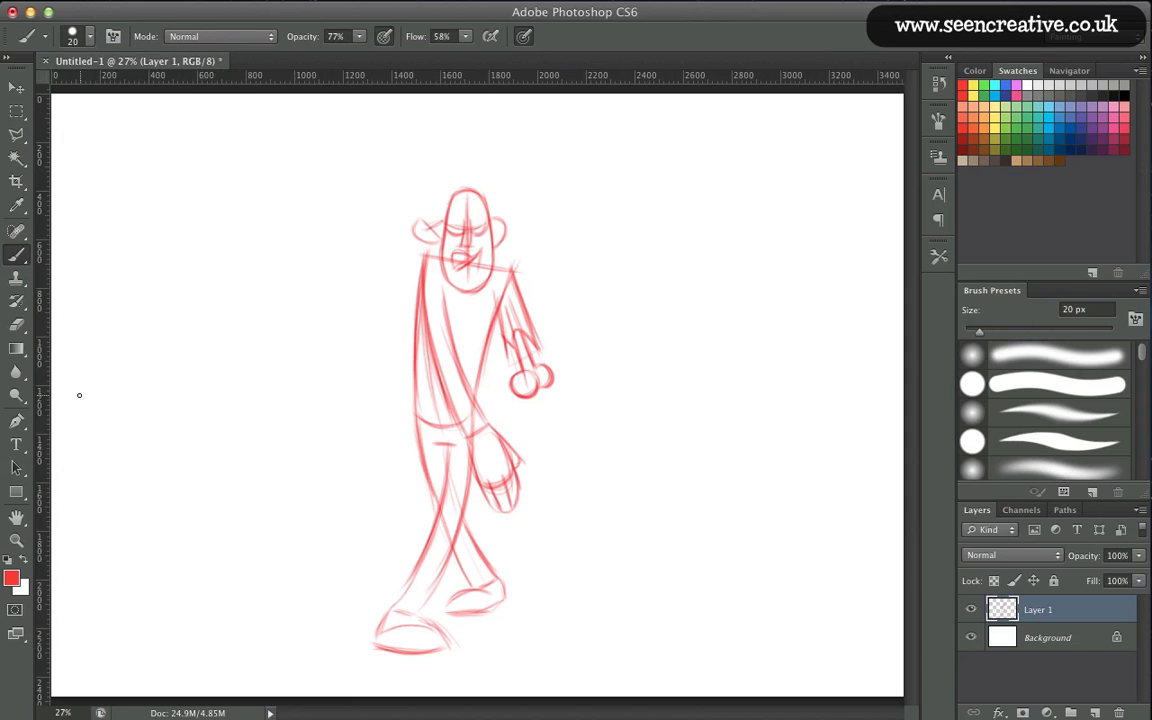
key("super+equal")
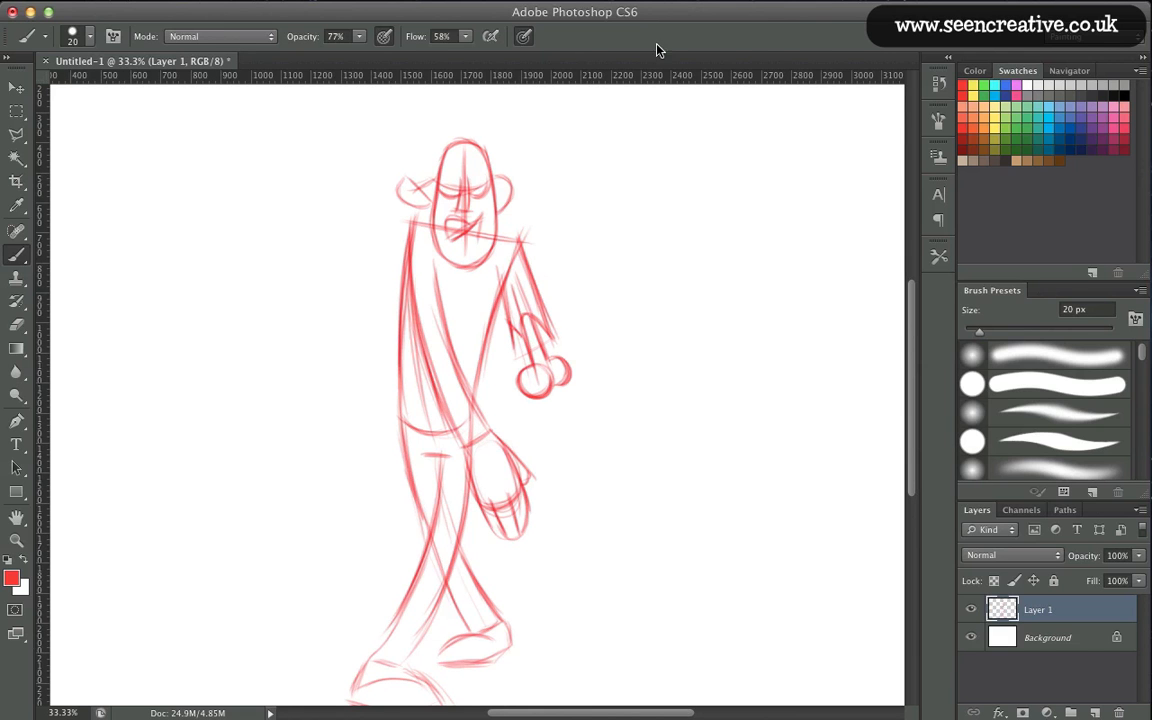
left_click(1140, 555)
left_click_drag(1082, 580, 1093, 580)
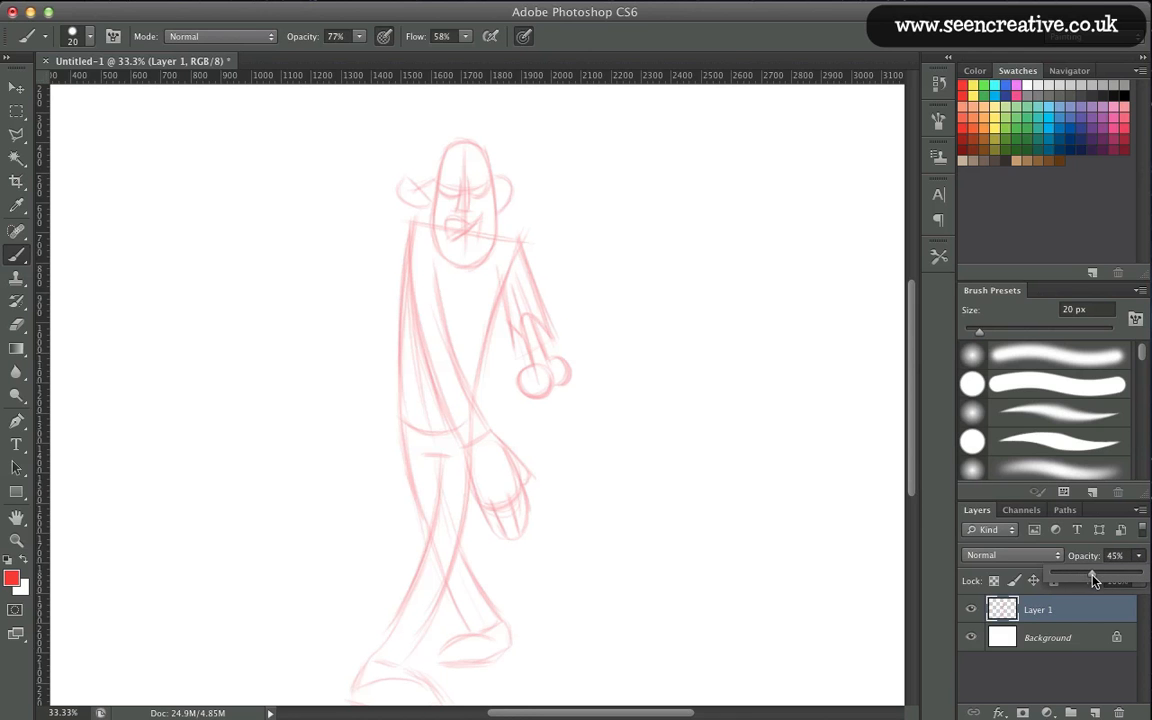
Add a new layer above the sketch, fully lock Layer 1 and make the new layer active.
left_click(1096, 712)
left_click(1057, 635)
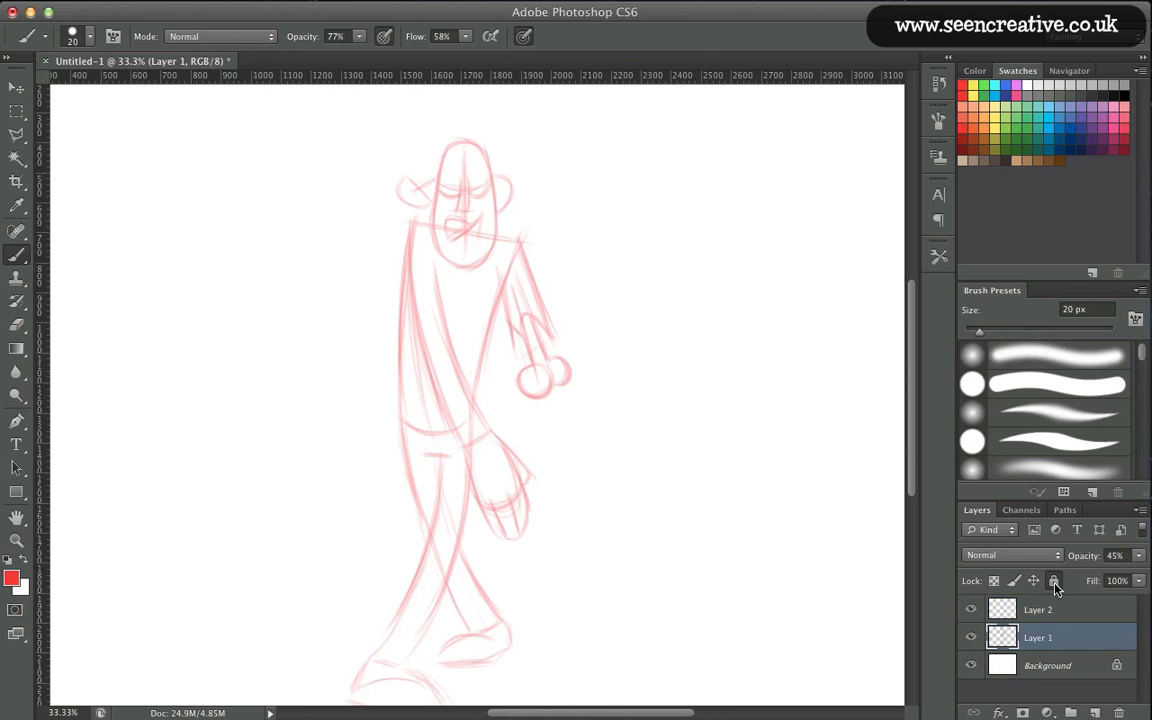
left_click(1054, 582)
left_click(1055, 613)
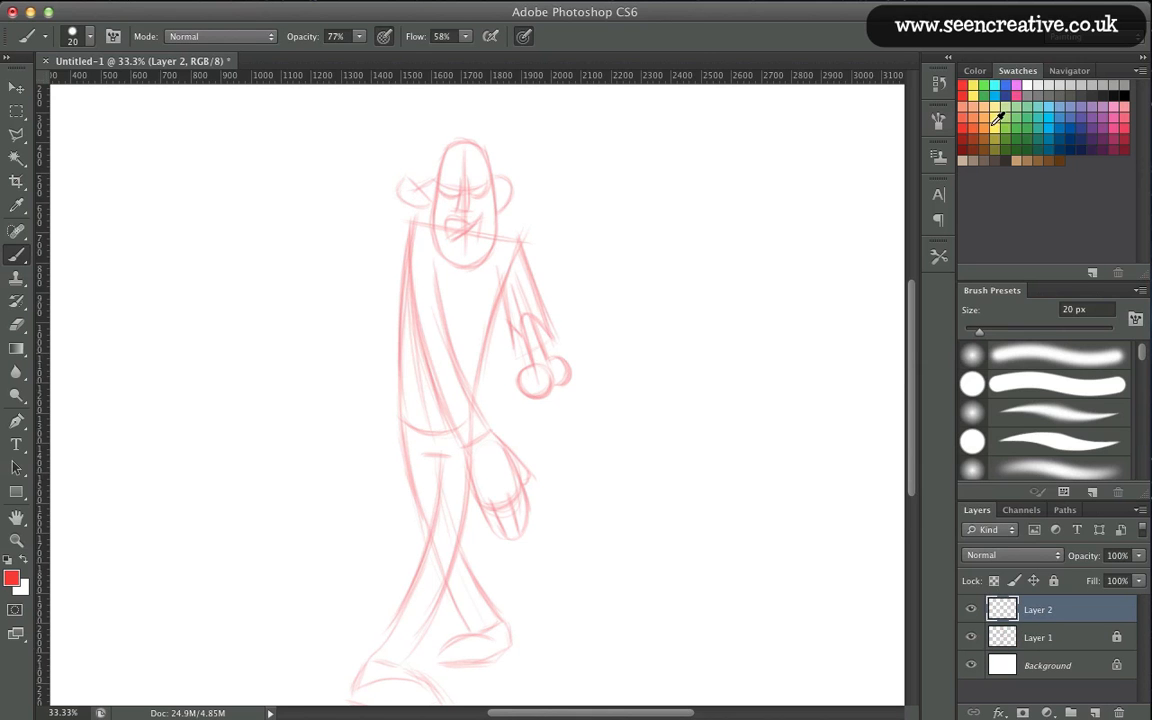
Pick dark blue as the painting color and trace the short right sleeve's outer edge, arched opening and inner edge.
left_click(1056, 145)
key("super+plus")
key("super+plus")
key("super+plus")
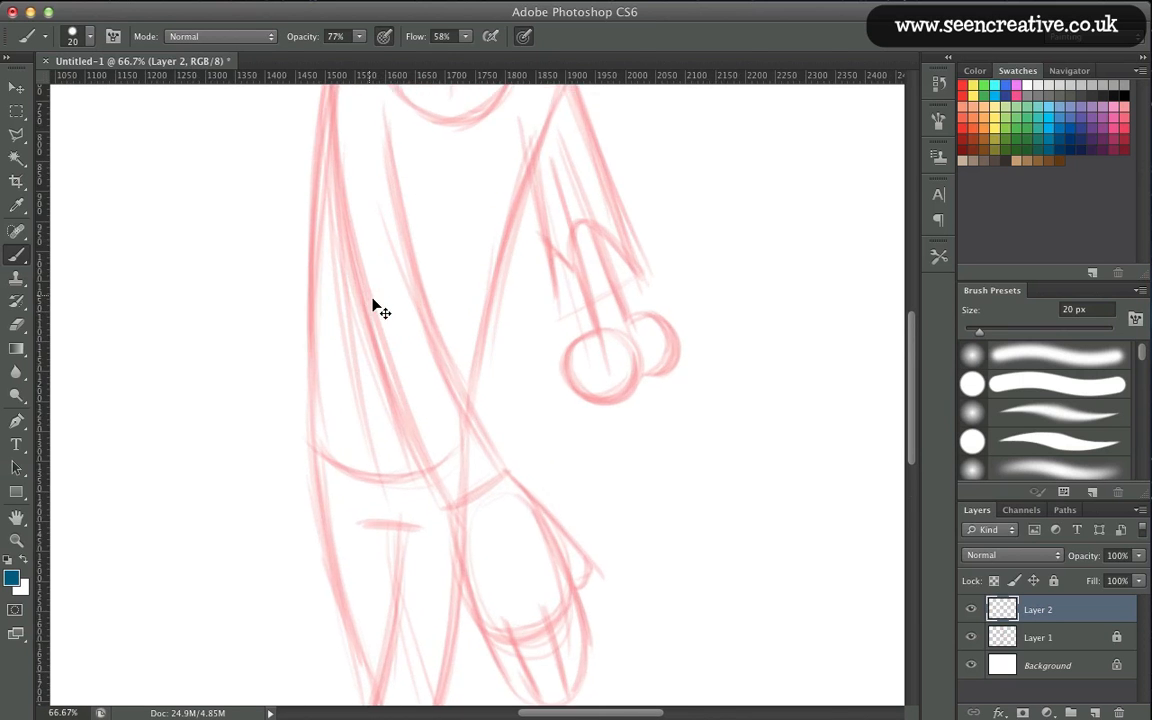
mouse_move(398, 343)
left_mouse_down()
mouse_move(406, 563)
mouse_move(396, 525)
left_mouse_up()
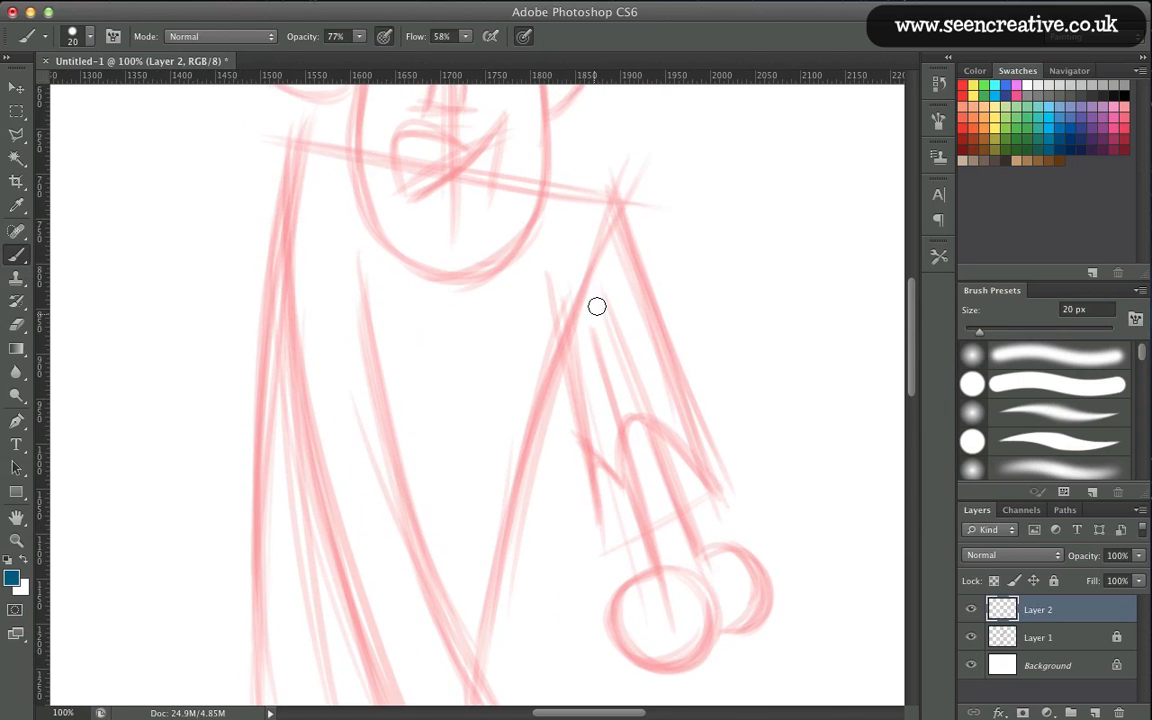
left_click_drag(614, 205, 723, 494)
mouse_move(621, 476)
left_mouse_down()
mouse_move(640, 424)
mouse_move(722, 501)
left_mouse_up()
mouse_move(618, 472)
left_mouse_down()
mouse_move(700, 469)
mouse_move(722, 498)
left_mouse_up()
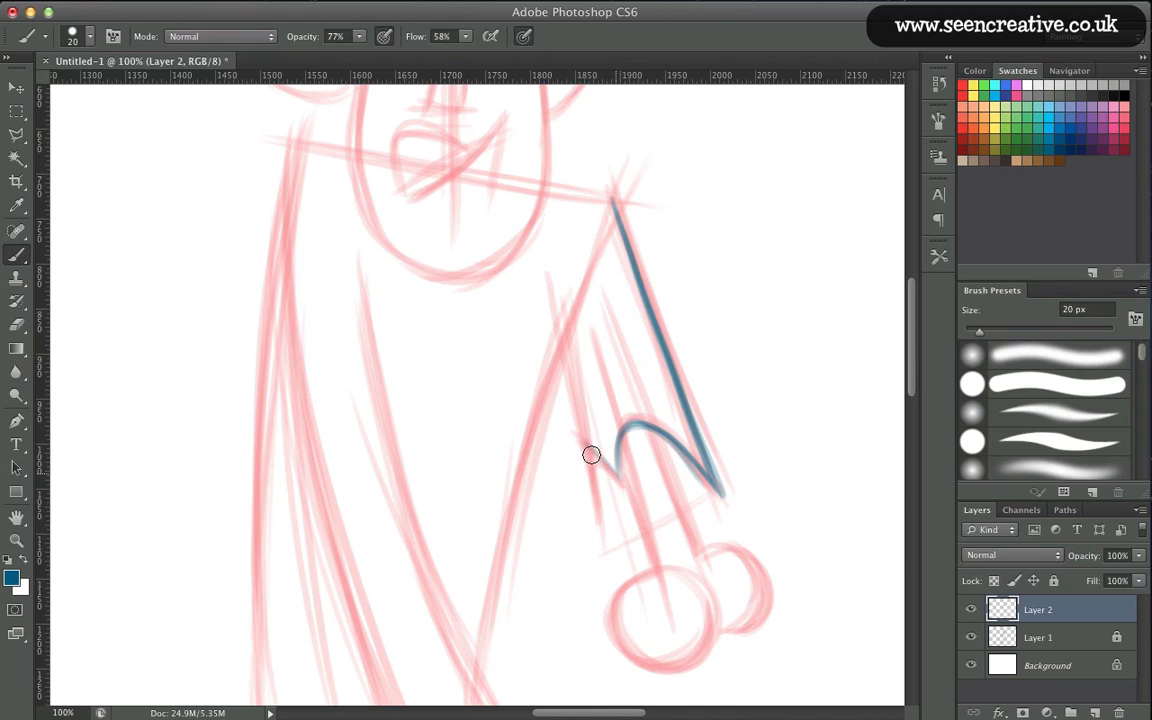
left_click_drag(607, 465, 571, 375)
mouse_move(580, 443)
left_mouse_down()
mouse_move(567, 331)
mouse_move(581, 432)
left_mouse_up()
Trace the right forearm's two lines and the two overlapping circles of the hand in dark blue.
left_click_drag(524, 396, 518, 332)
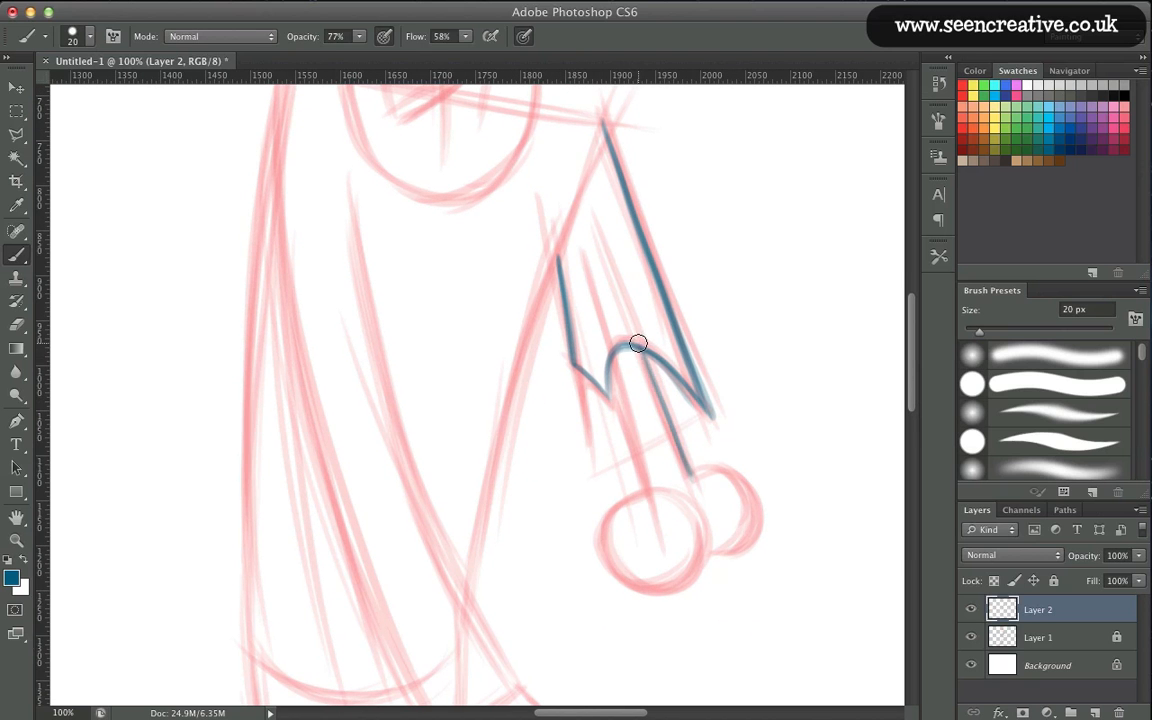
mouse_move(608, 357)
left_mouse_down()
mouse_move(643, 468)
mouse_move(731, 467)
left_mouse_up()
left_click_drag(692, 475, 743, 478)
mouse_move(693, 474)
left_mouse_down()
mouse_move(747, 532)
mouse_move(736, 472)
mouse_move(736, 538)
mouse_move(749, 487)
mouse_move(731, 512)
mouse_move(755, 516)
mouse_move(743, 498)
mouse_move(732, 550)
left_mouse_up()
left_click_drag(717, 470, 719, 552)
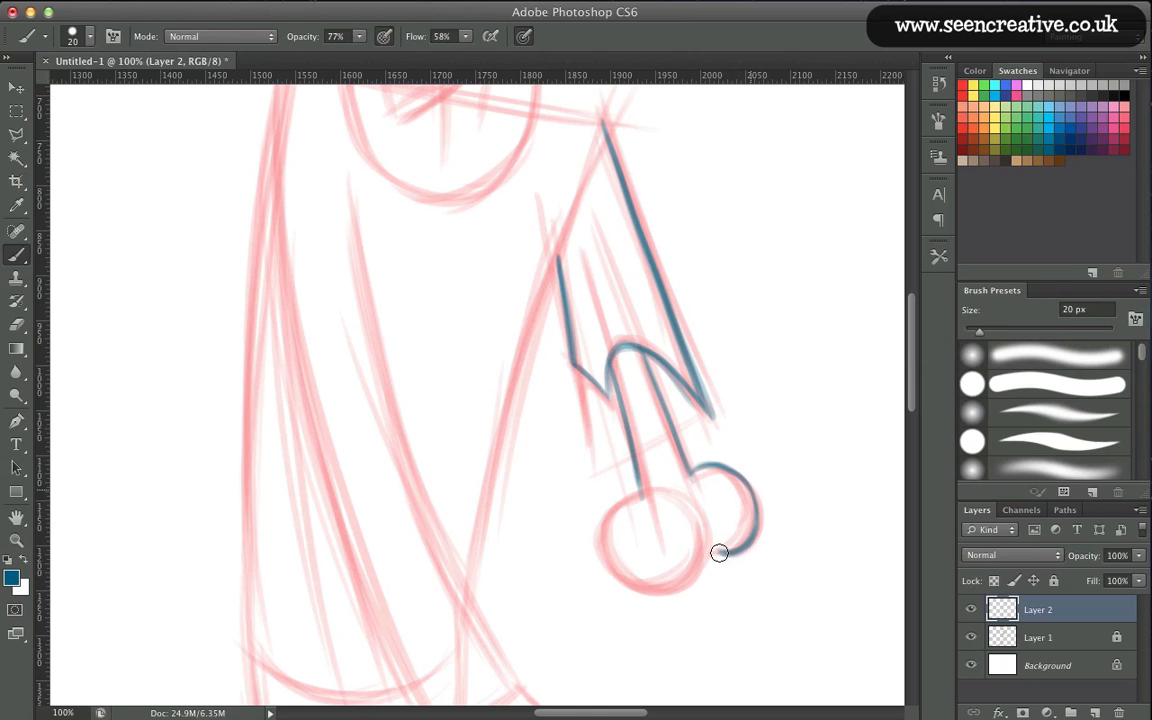
mouse_move(651, 489)
left_mouse_down()
mouse_move(603, 524)
mouse_move(621, 503)
mouse_move(609, 563)
left_mouse_up()
mouse_move(693, 518)
left_mouse_down()
mouse_move(684, 580)
mouse_move(697, 545)
left_mouse_up()
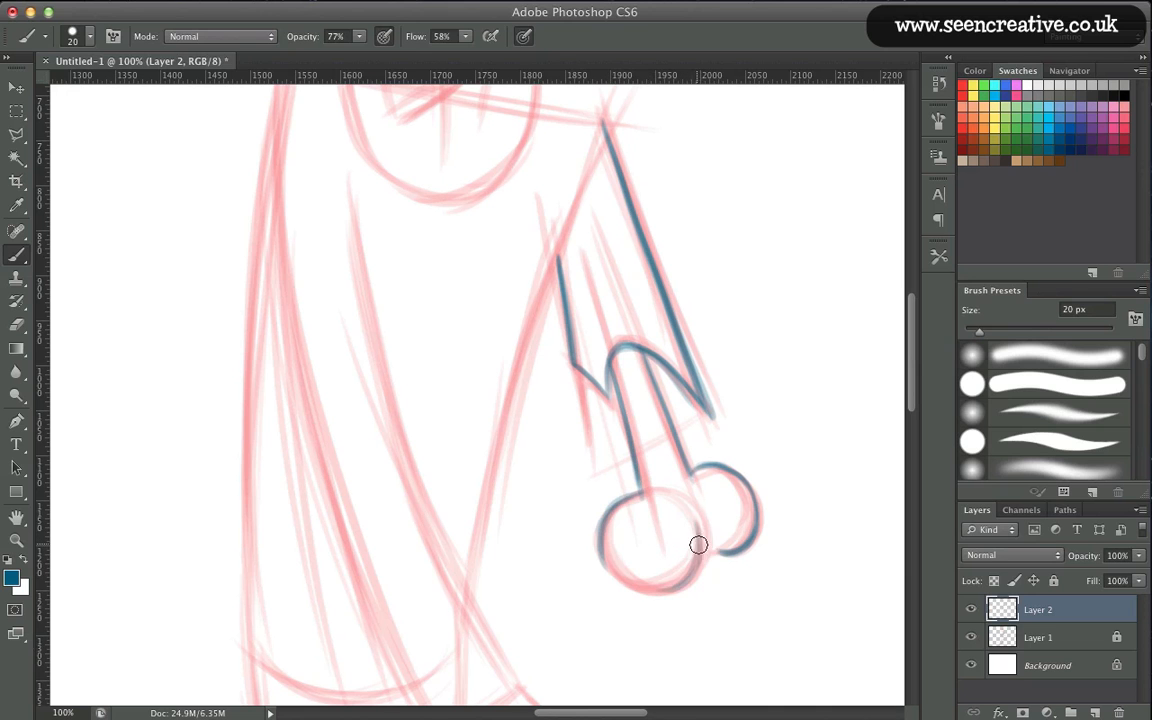
mouse_move(645, 588)
left_mouse_down()
mouse_move(704, 558)
mouse_move(663, 586)
mouse_move(612, 563)
left_mouse_up()
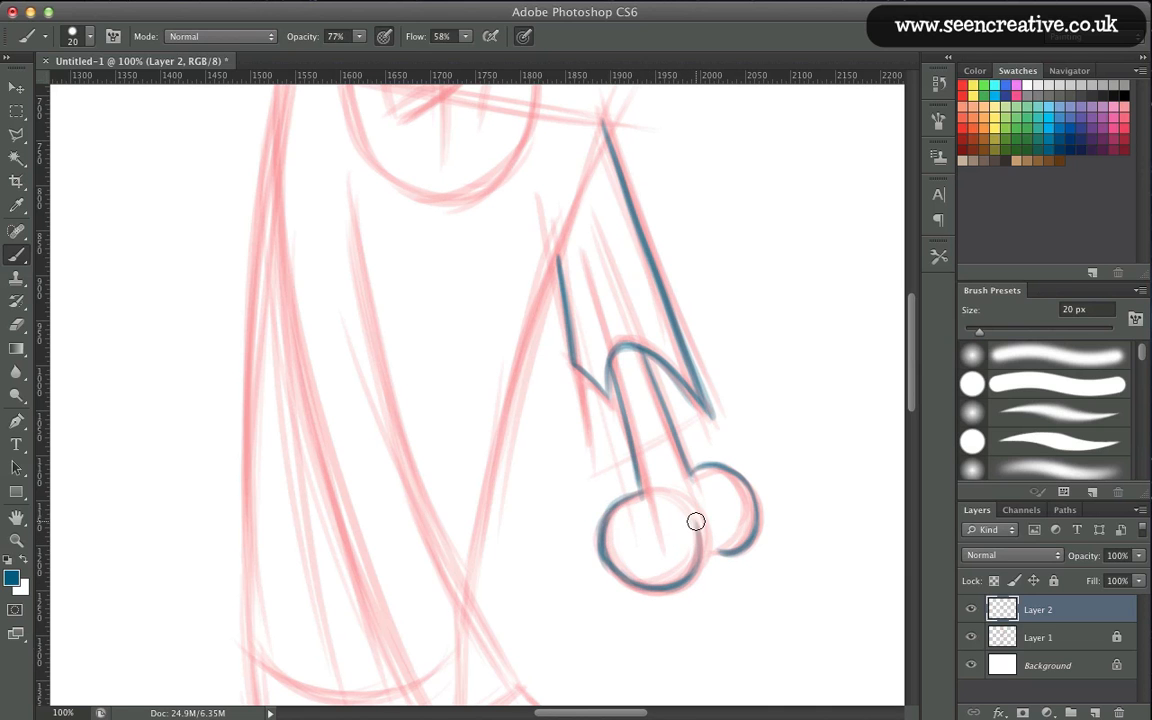
left_click_drag(750, 535, 703, 550)
Trace the shoulder line on both sides of the head and the torso's right edge down to the crossing arm.
mouse_move(464, 385)
left_mouse_down()
mouse_move(468, 399)
mouse_move(435, 365)
mouse_move(461, 485)
left_mouse_up()
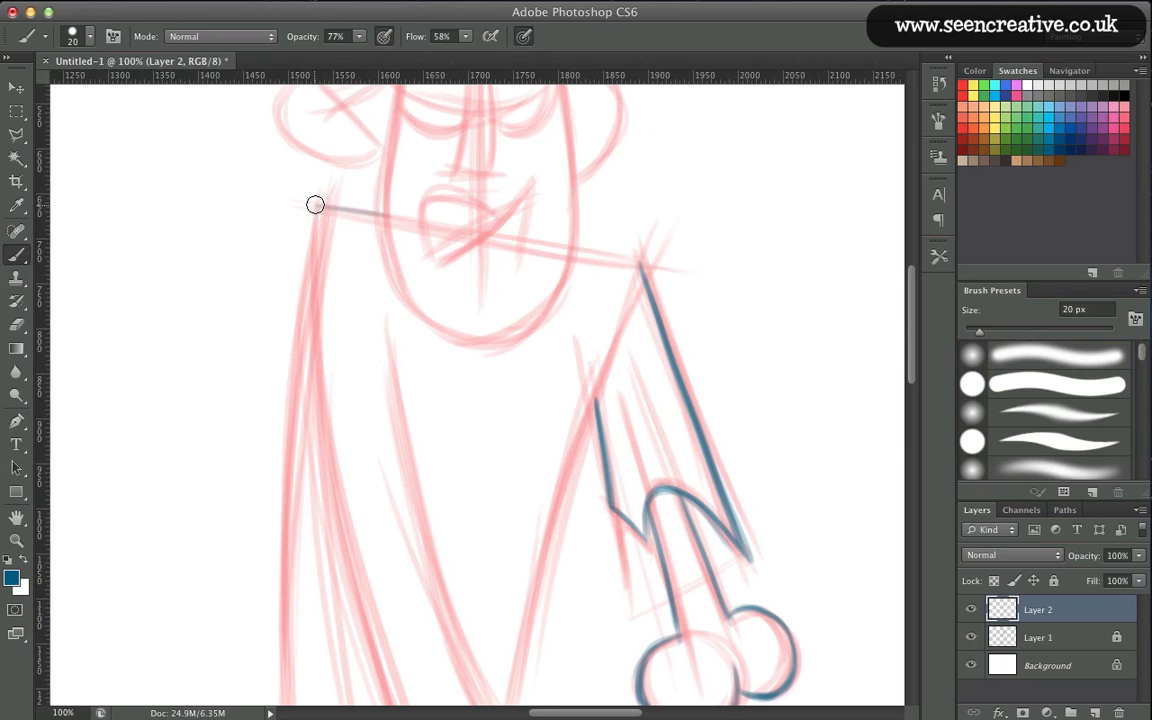
left_click_drag(319, 206, 400, 220)
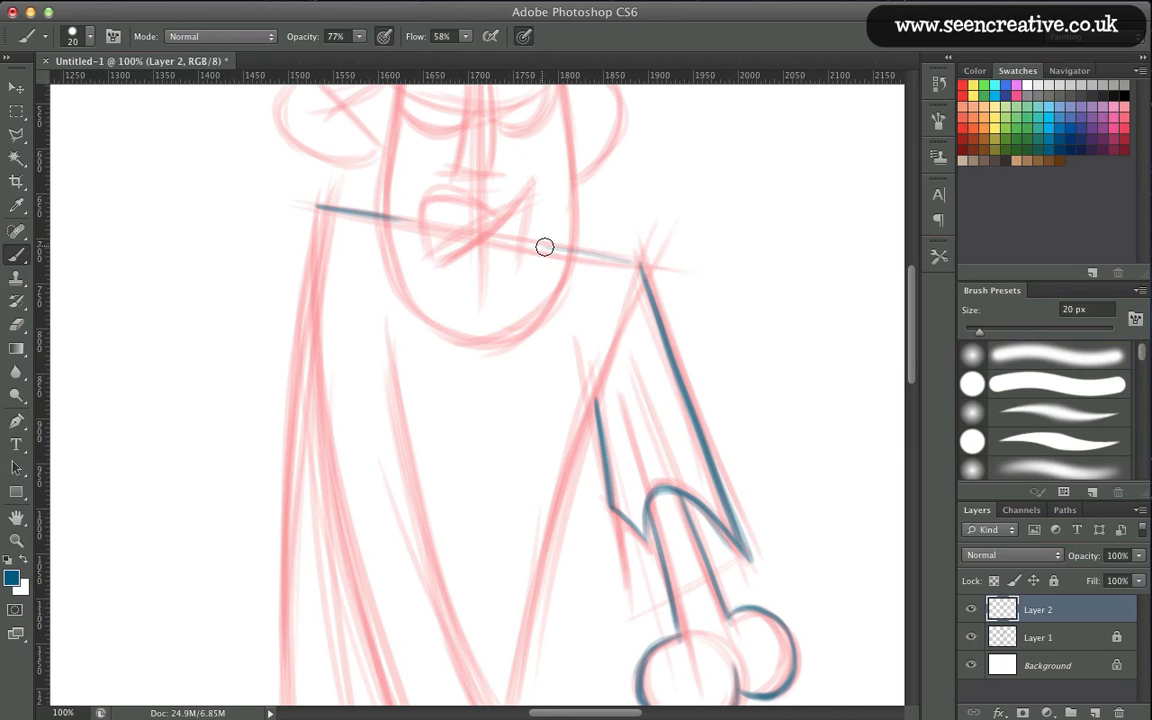
left_click_drag(545, 247, 645, 262)
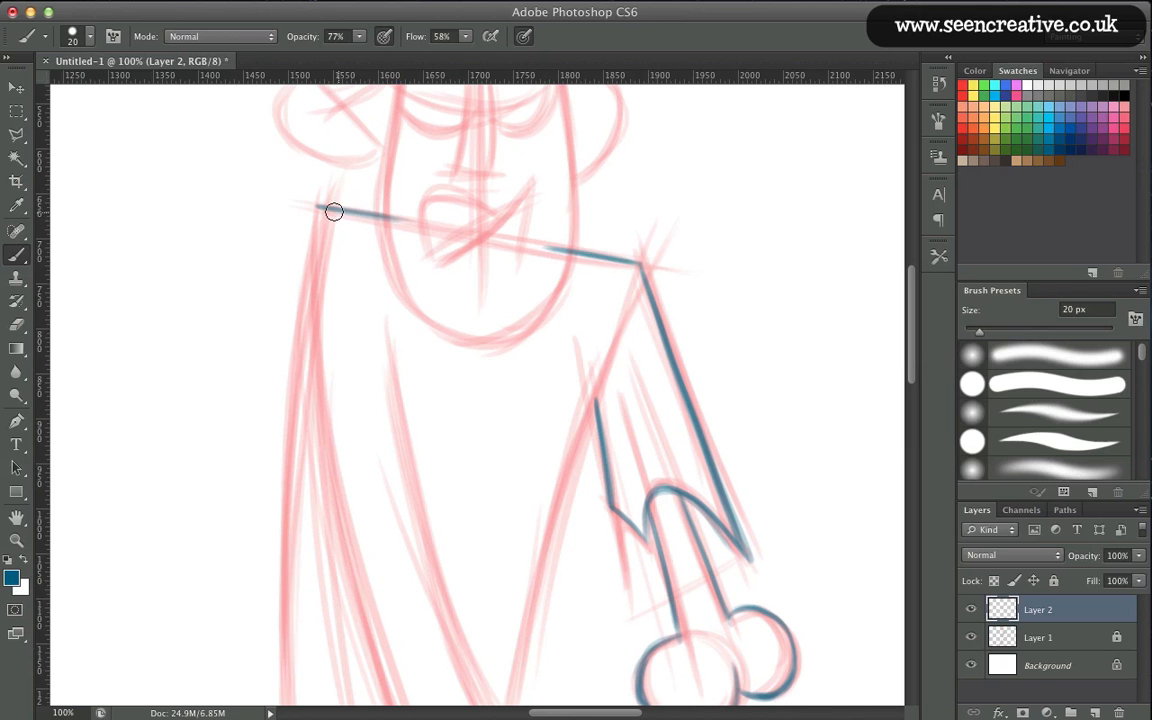
mouse_move(364, 440)
left_mouse_down()
mouse_move(409, 311)
mouse_move(407, 352)
mouse_move(385, 322)
left_mouse_up()
key("super+minus")
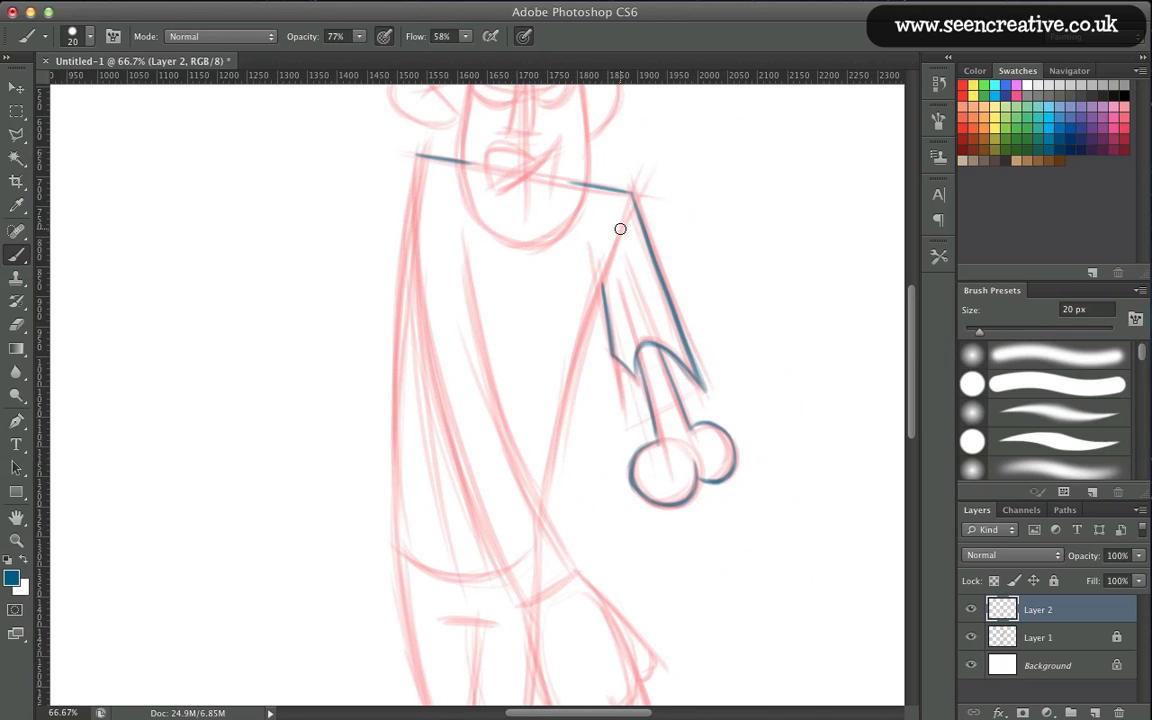
left_click_drag(619, 232, 576, 365)
left_click_drag(597, 296, 548, 486)
left_click_drag(560, 425, 547, 503)
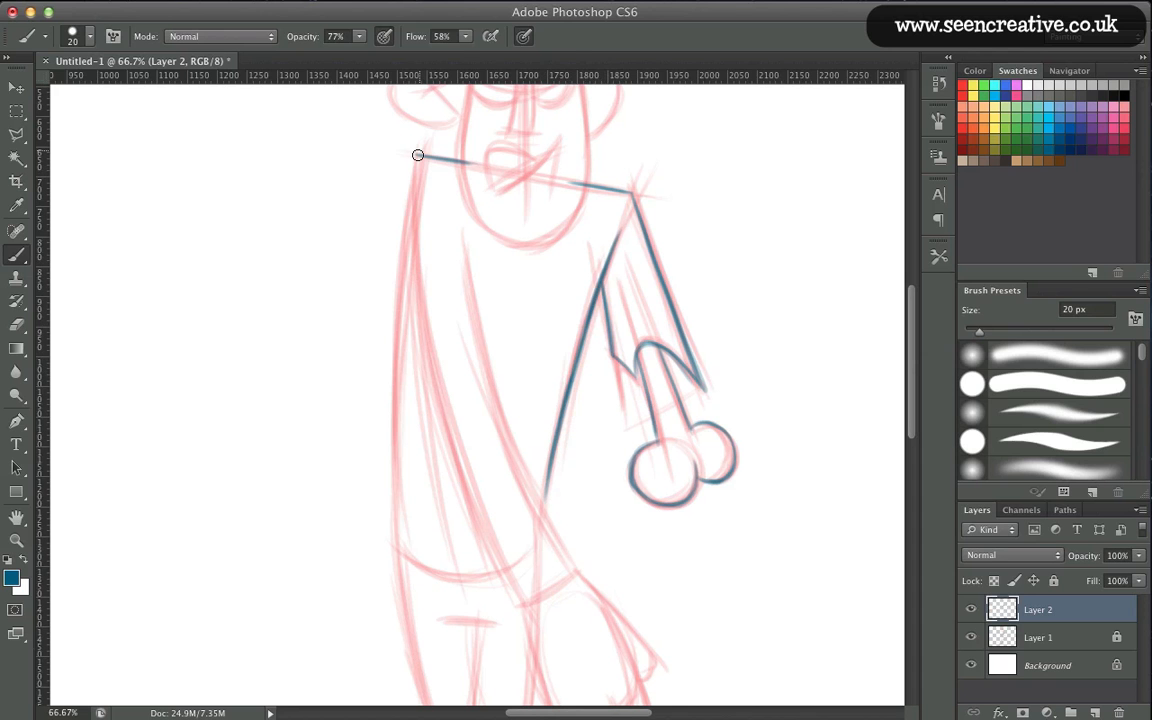
Trace the torso's left edge from shoulder to hem, then hide and show Layer 1 to check the linework.
left_click_drag(418, 157, 398, 345)
left_click_drag(412, 208, 398, 343)
mouse_move(410, 230)
left_mouse_down()
mouse_move(396, 331)
mouse_move(410, 277)
mouse_move(399, 459)
left_mouse_up()
left_click_drag(398, 385, 399, 545)
left_click_drag(399, 480, 398, 570)
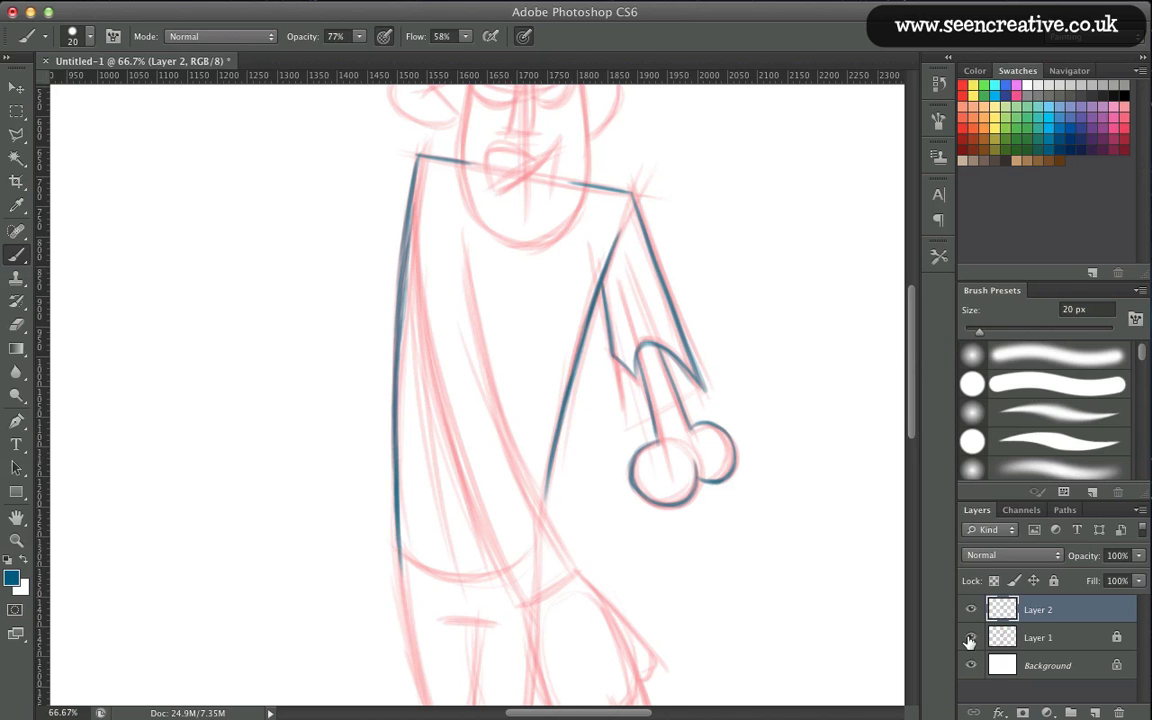
left_click(970, 638)
left_click(971, 640)
Extend the left outline along the hip and upper thigh, and trace the short crease at the crotch.
left_click_drag(319, 458, 306, 330)
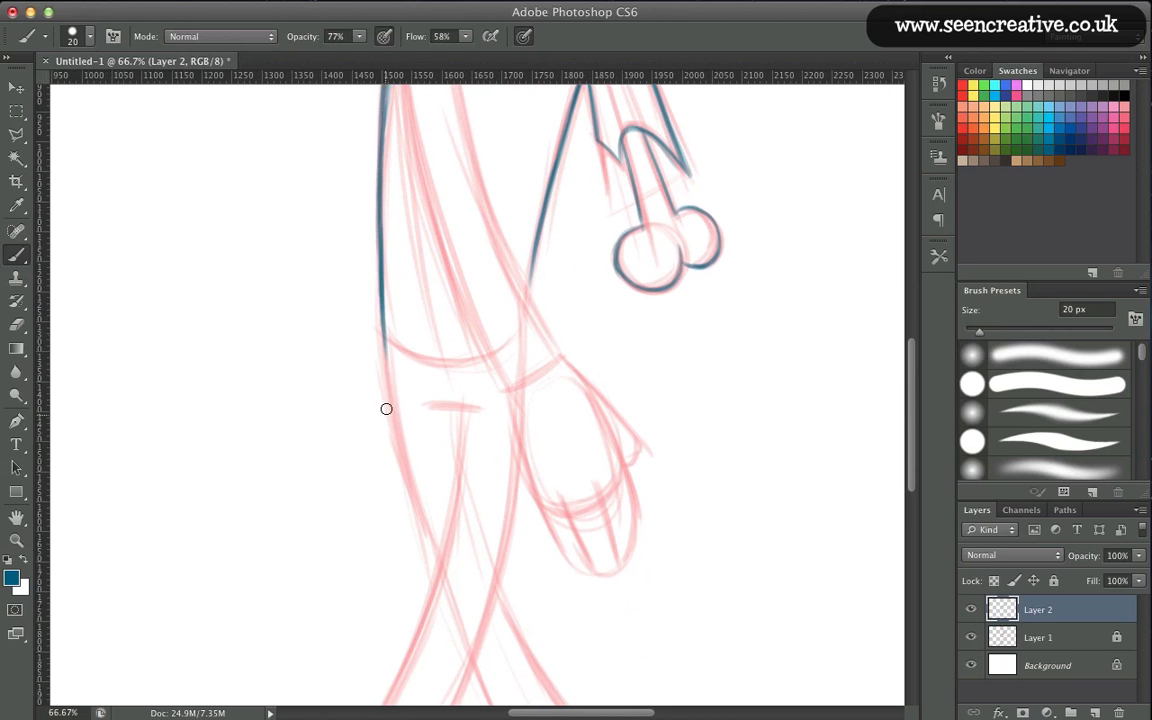
mouse_move(382, 331)
left_mouse_down()
mouse_move(399, 455)
mouse_move(422, 514)
mouse_move(397, 426)
mouse_move(441, 566)
mouse_move(419, 385)
left_mouse_up()
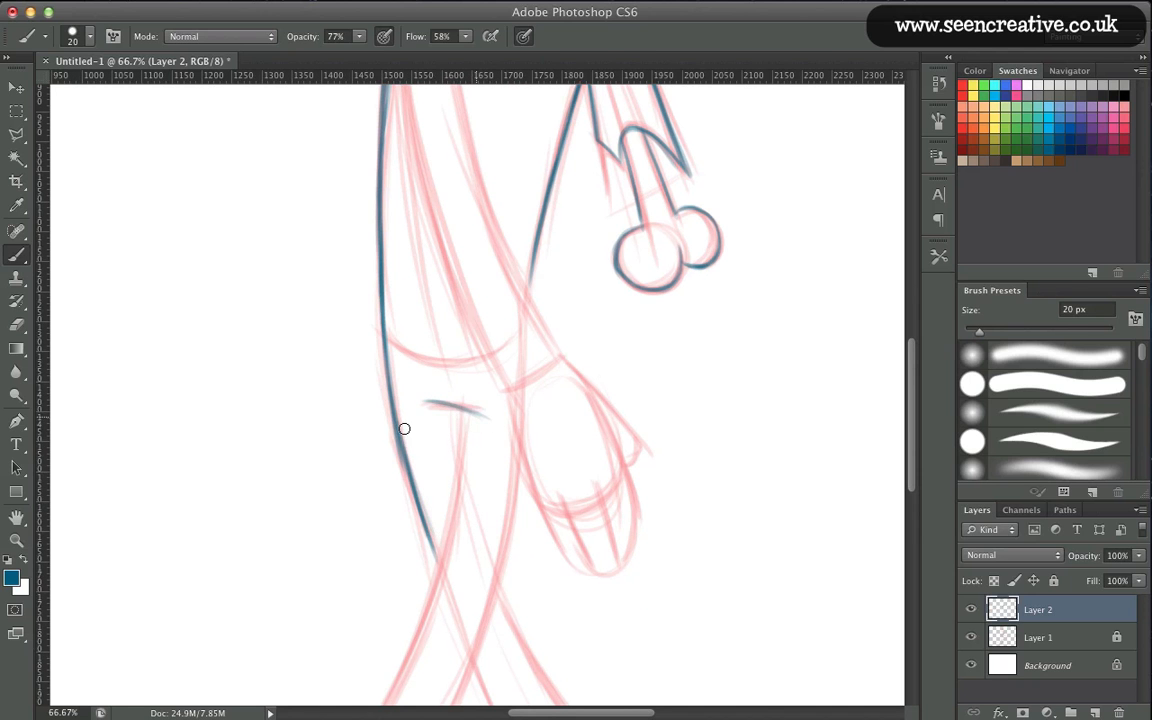
Trace the long left sleeve's lower edge in overlapping strokes from the shoulder down to the cuff.
mouse_move(296, 489)
left_mouse_down()
mouse_move(290, 347)
mouse_move(312, 556)
left_mouse_up()
left_click_drag(321, 360, 313, 529)
scroll(312, 529, "up", 3)
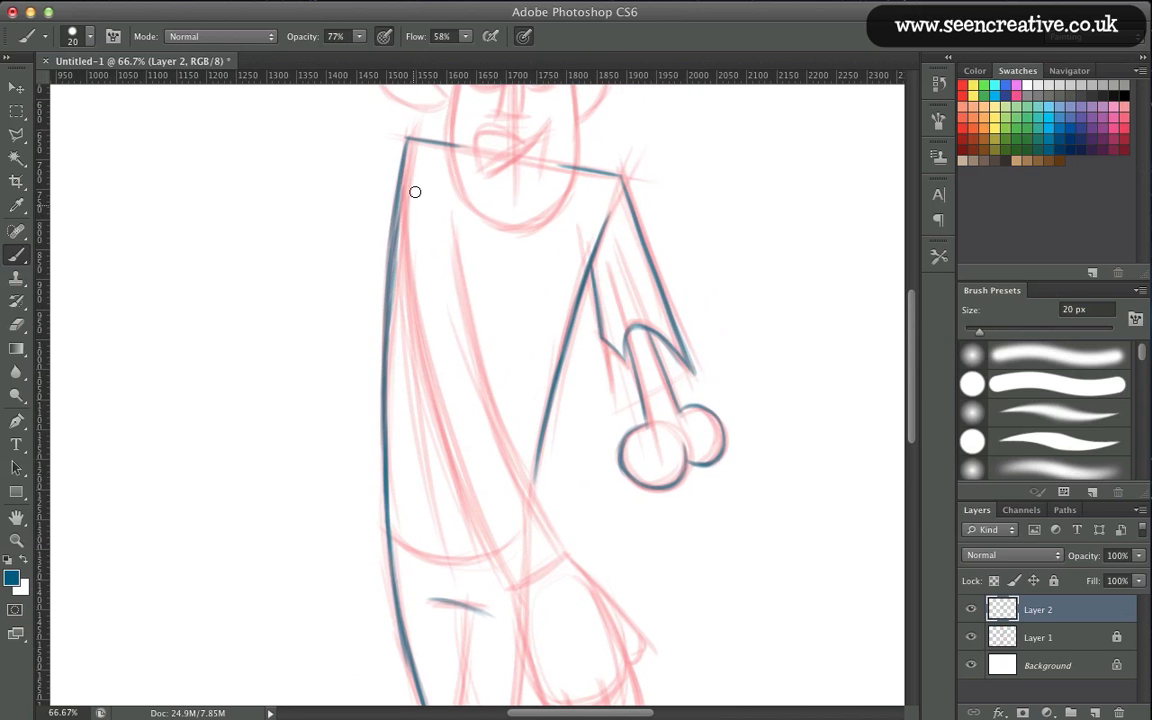
left_click_drag(405, 164, 412, 298)
left_click_drag(401, 203, 429, 378)
left_click_drag(406, 250, 437, 405)
left_click_drag(415, 292, 447, 432)
left_click_drag(421, 326, 478, 519)
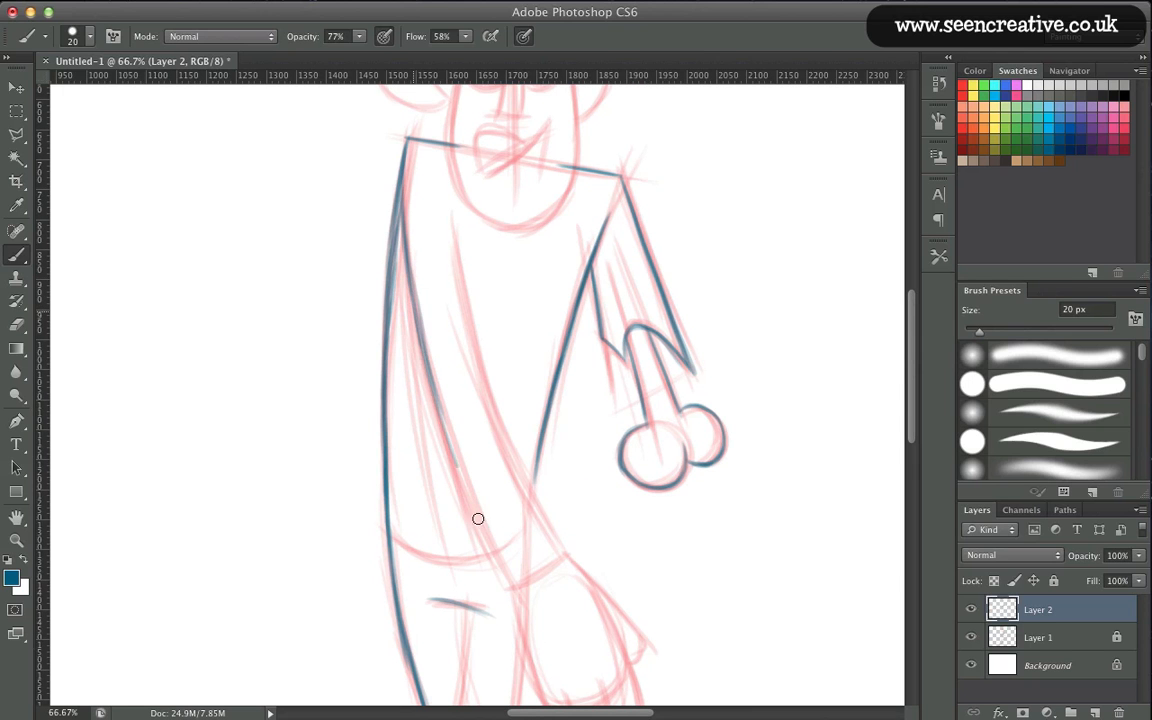
left_click_drag(431, 363, 507, 582)
left_click_drag(465, 490, 503, 577)
left_click_drag(428, 350, 474, 472)
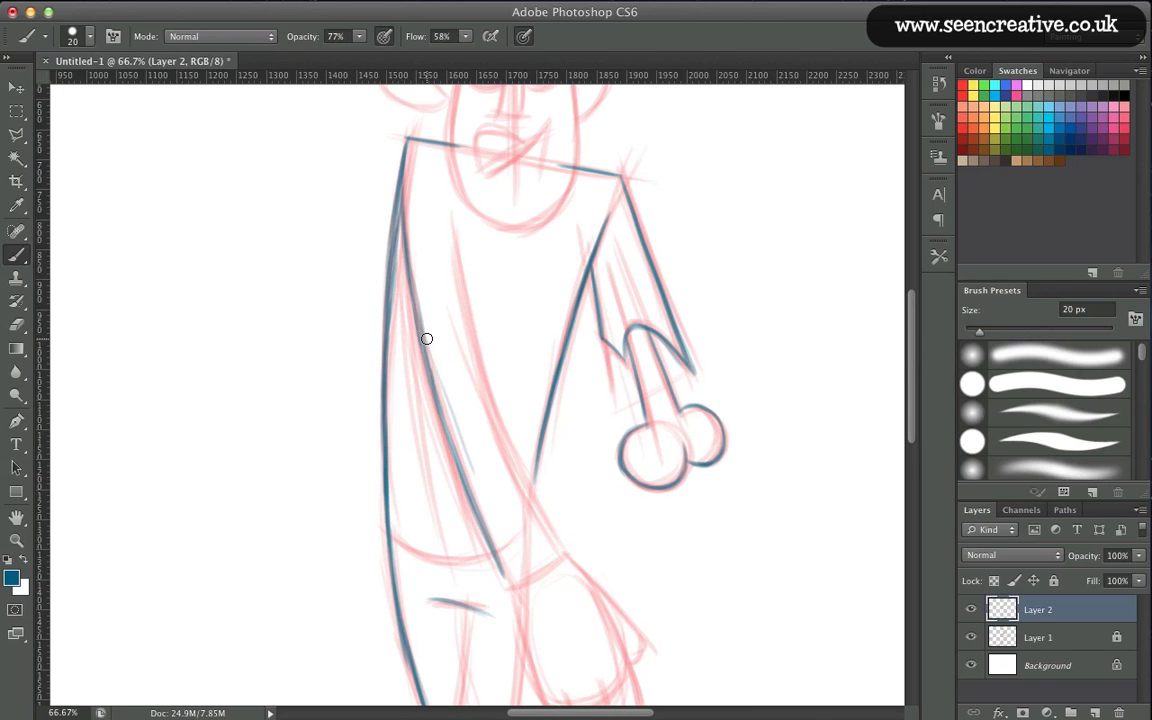
mouse_move(437, 376)
left_mouse_down()
mouse_move(455, 463)
mouse_move(501, 567)
left_mouse_up()
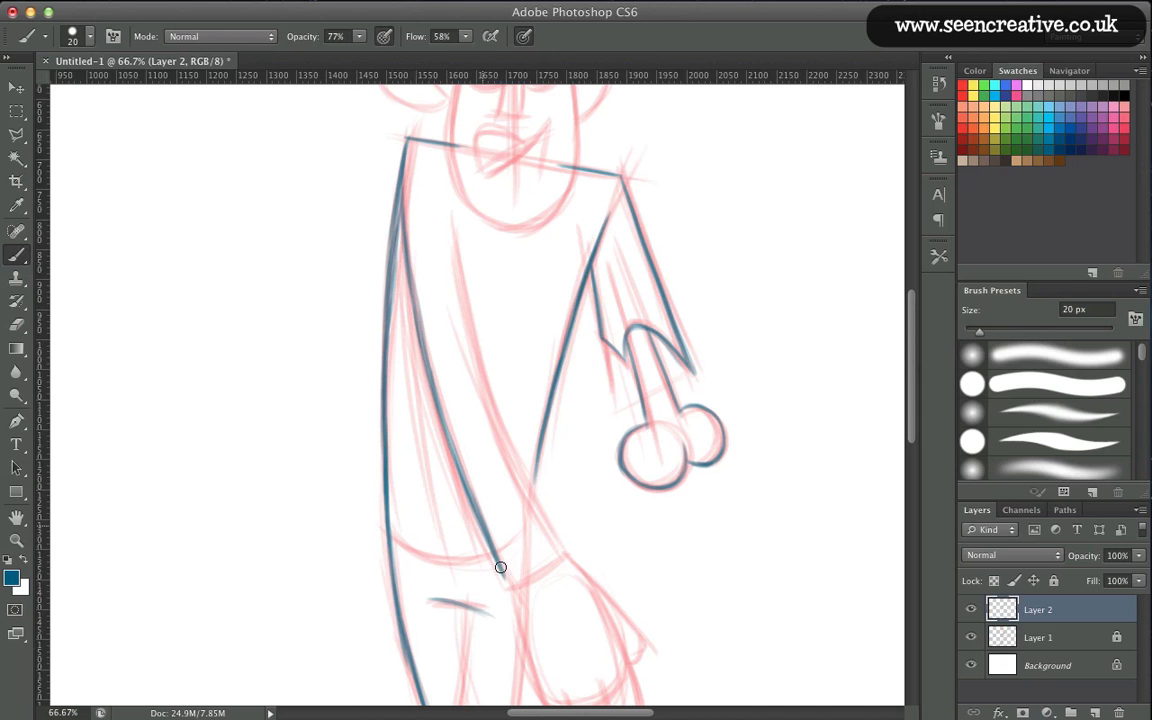
Trace the long left sleeve's upper edge across the torso and close it with a curved cuff line.
mouse_move(453, 226)
left_mouse_down()
mouse_move(520, 447)
mouse_move(474, 330)
mouse_move(542, 487)
mouse_move(509, 427)
mouse_move(567, 538)
left_mouse_up()
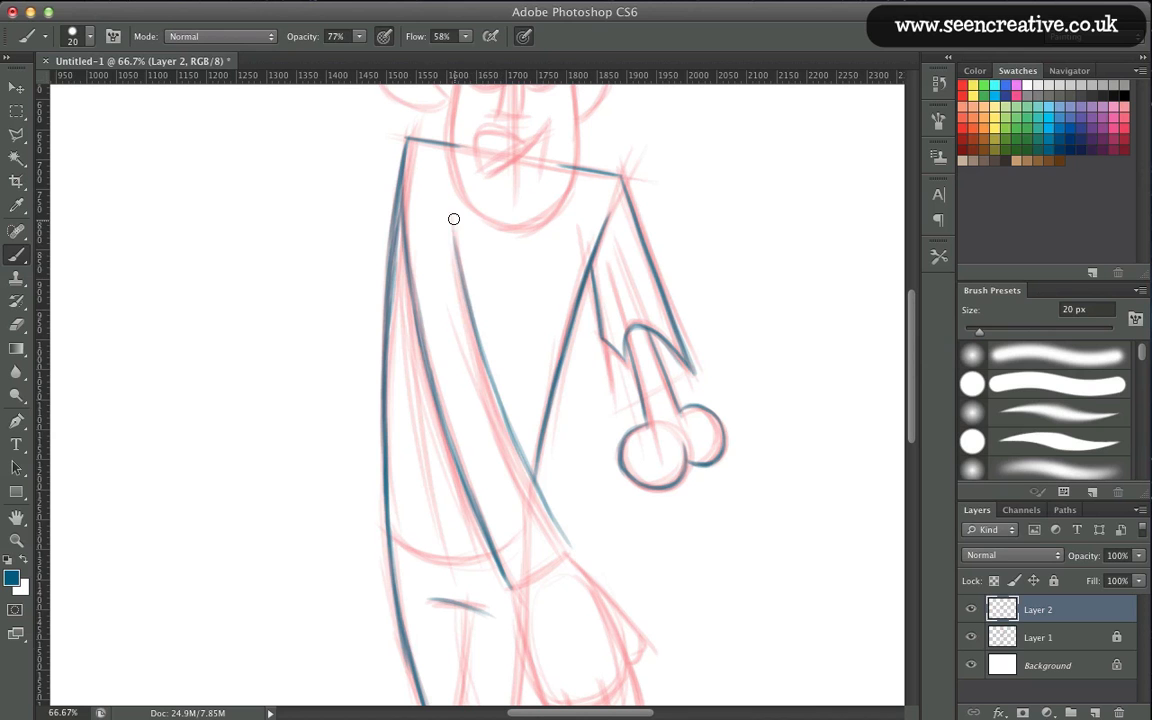
mouse_move(454, 235)
left_mouse_down()
mouse_move(499, 380)
mouse_move(487, 360)
mouse_move(551, 487)
mouse_move(513, 435)
mouse_move(556, 525)
mouse_move(541, 499)
mouse_move(582, 539)
left_mouse_up()
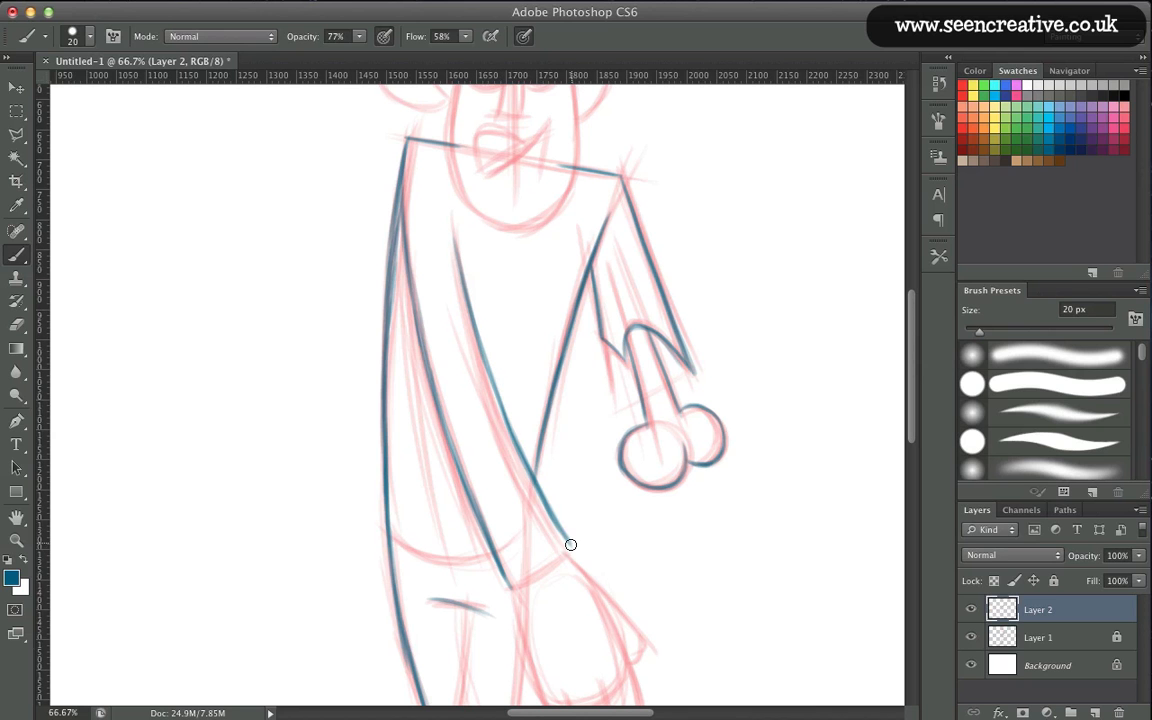
left_click_drag(570, 544, 512, 588)
Trace the hanging left hand with its thumb, palm edges and fingers, then hide and show Layer 1 to check the lines.
left_click_drag(340, 390, 312, 293)
mouse_move(538, 444)
left_mouse_down()
mouse_move(613, 533)
mouse_move(609, 524)
mouse_move(599, 551)
mouse_move(549, 455)
mouse_move(584, 495)
mouse_move(537, 445)
mouse_move(603, 533)
mouse_move(567, 519)
mouse_move(575, 503)
mouse_move(609, 593)
mouse_move(577, 511)
mouse_move(607, 584)
mouse_move(594, 645)
left_mouse_up()
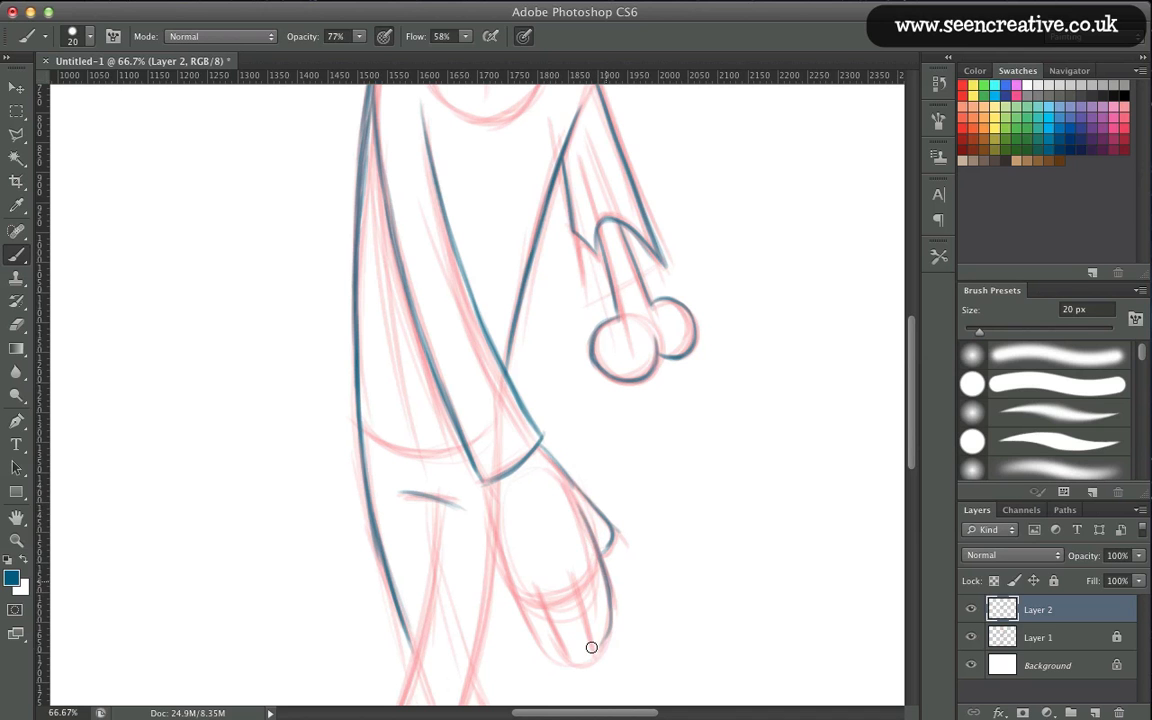
scroll(391, 465, "down", 3)
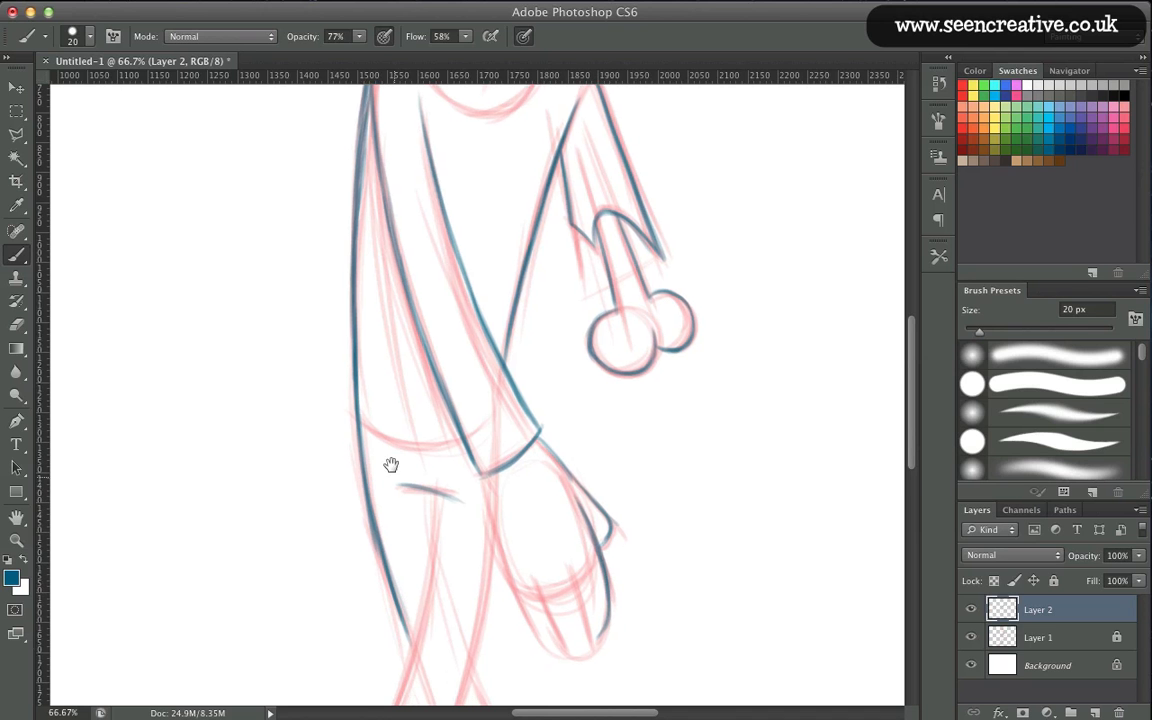
mouse_move(563, 523)
left_mouse_down()
mouse_move(580, 600)
mouse_move(578, 563)
mouse_move(561, 608)
mouse_move(584, 596)
mouse_move(585, 584)
mouse_move(531, 548)
mouse_move(563, 606)
mouse_move(526, 533)
mouse_move(540, 563)
left_mouse_up()
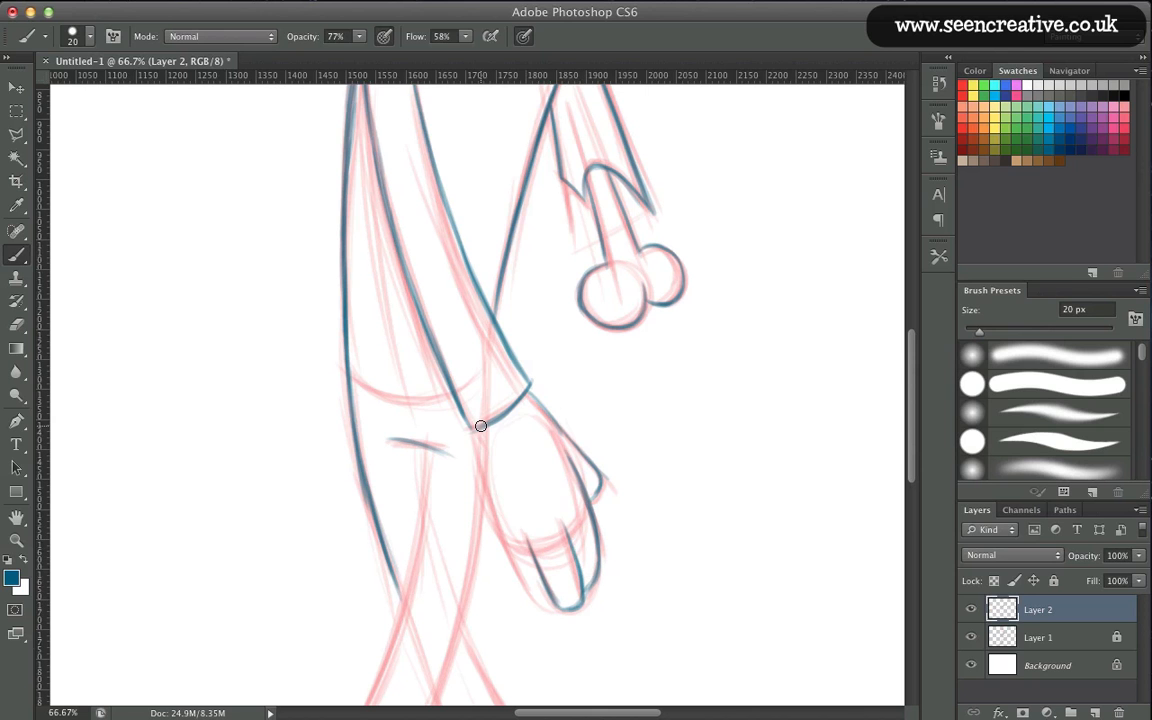
left_click_drag(497, 518, 480, 430)
left_click_drag(540, 590, 502, 533)
left_click_drag(530, 390, 470, 428)
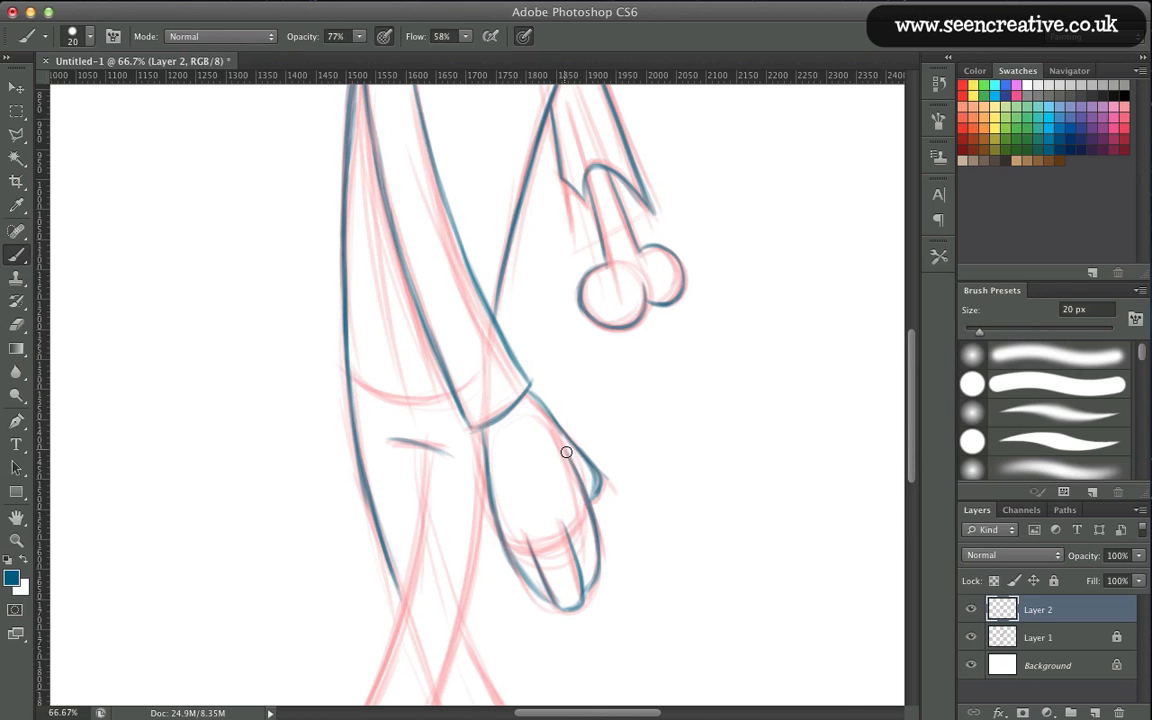
left_click_drag(531, 398, 576, 580)
left_click_drag(525, 530, 541, 588)
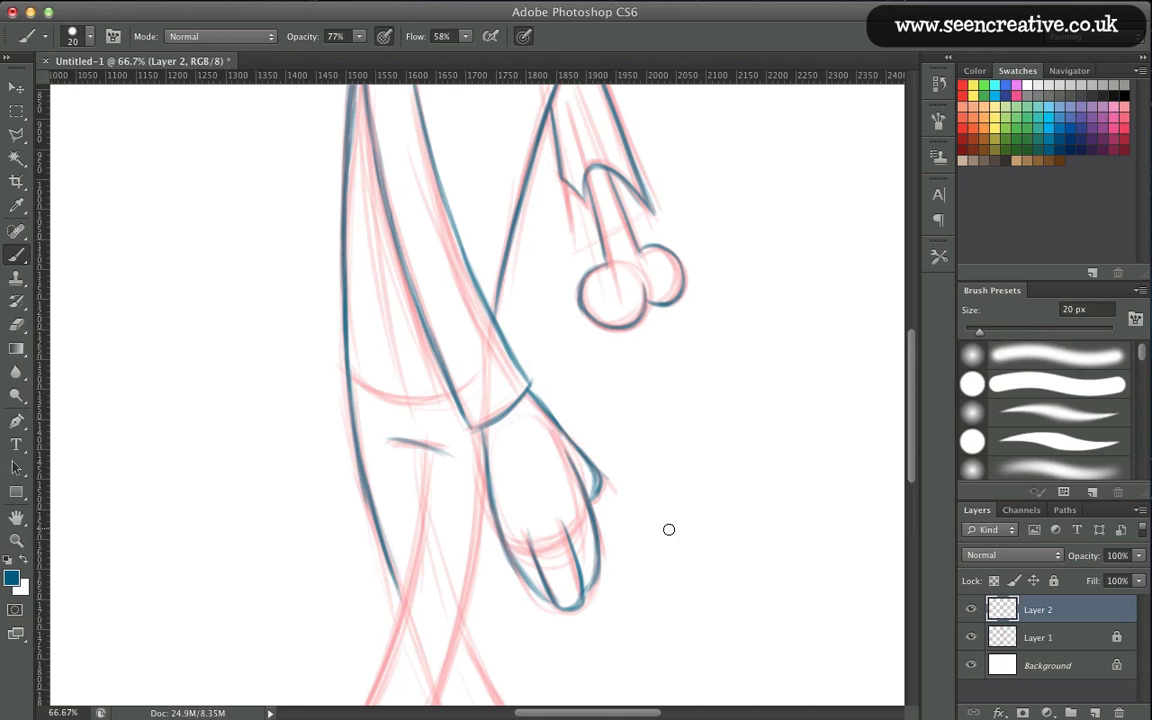
left_click(970, 637)
scroll(319, 481, "up", 5)
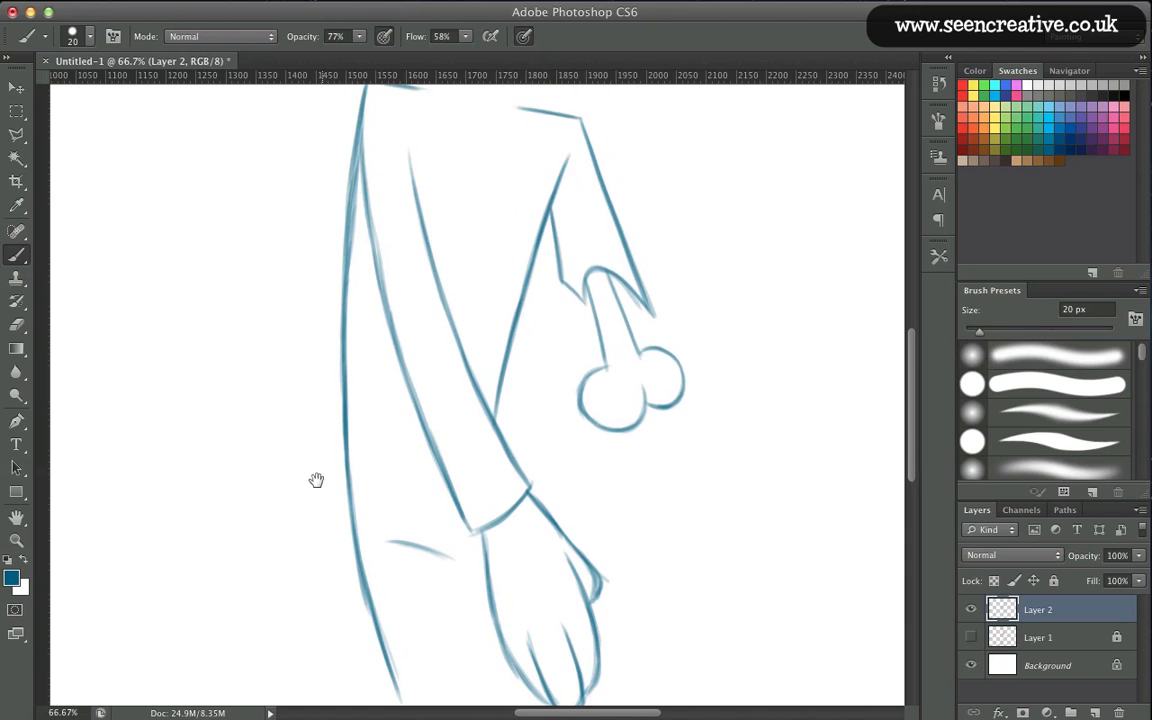
left_click(970, 637)
Trace both sides of the face and the rounded chin in dark blue, leaving the top of the head open.
left_click_drag(373, 342, 383, 545)
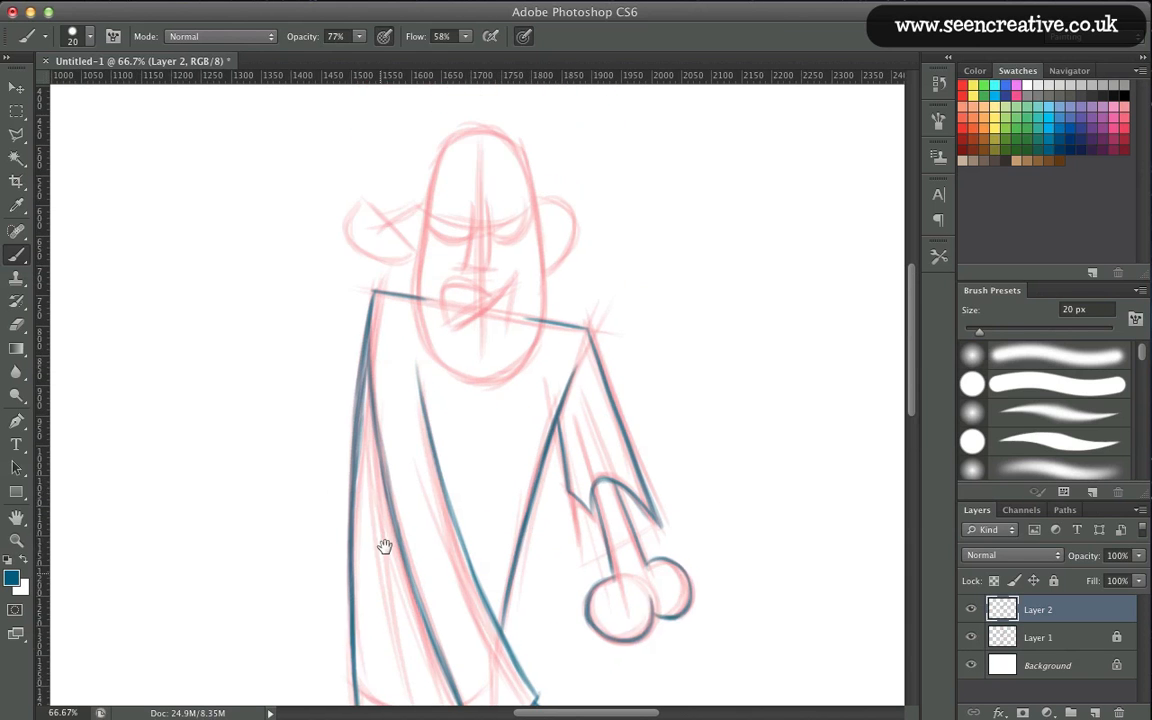
key("super+plus")
left_click_drag(357, 413, 376, 503)
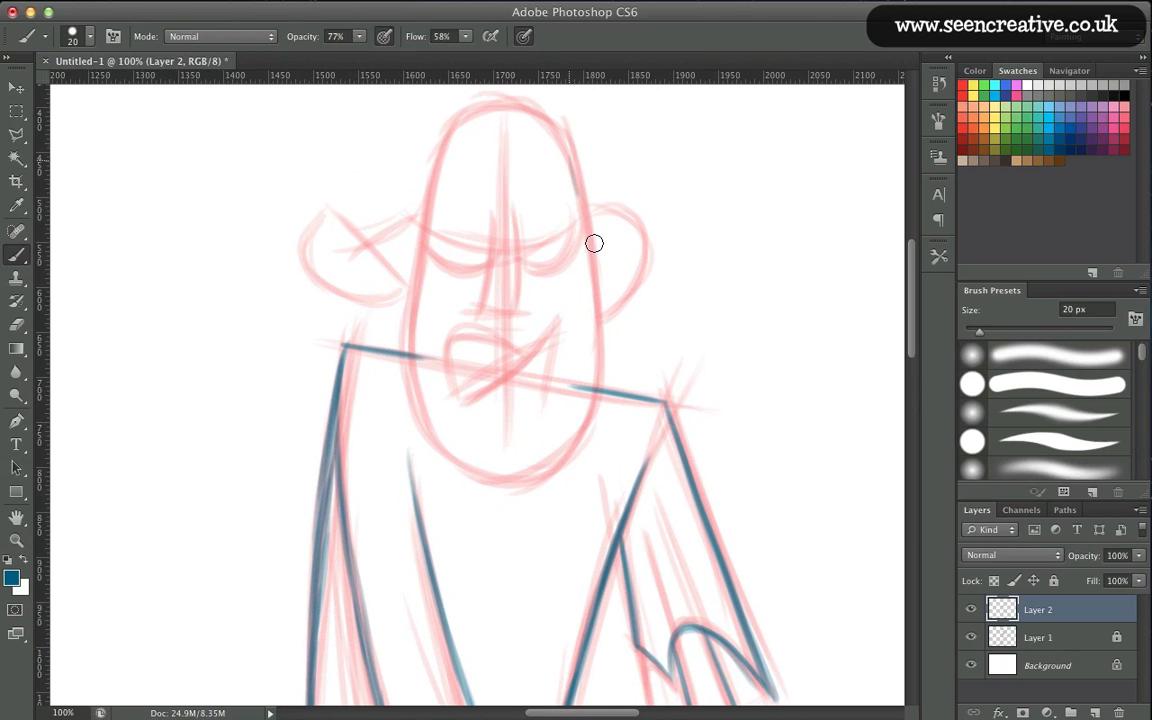
left_click_drag(571, 155, 598, 324)
mouse_move(584, 227)
left_mouse_down()
mouse_move(599, 324)
mouse_move(572, 440)
left_mouse_up()
left_click_drag(594, 392, 541, 467)
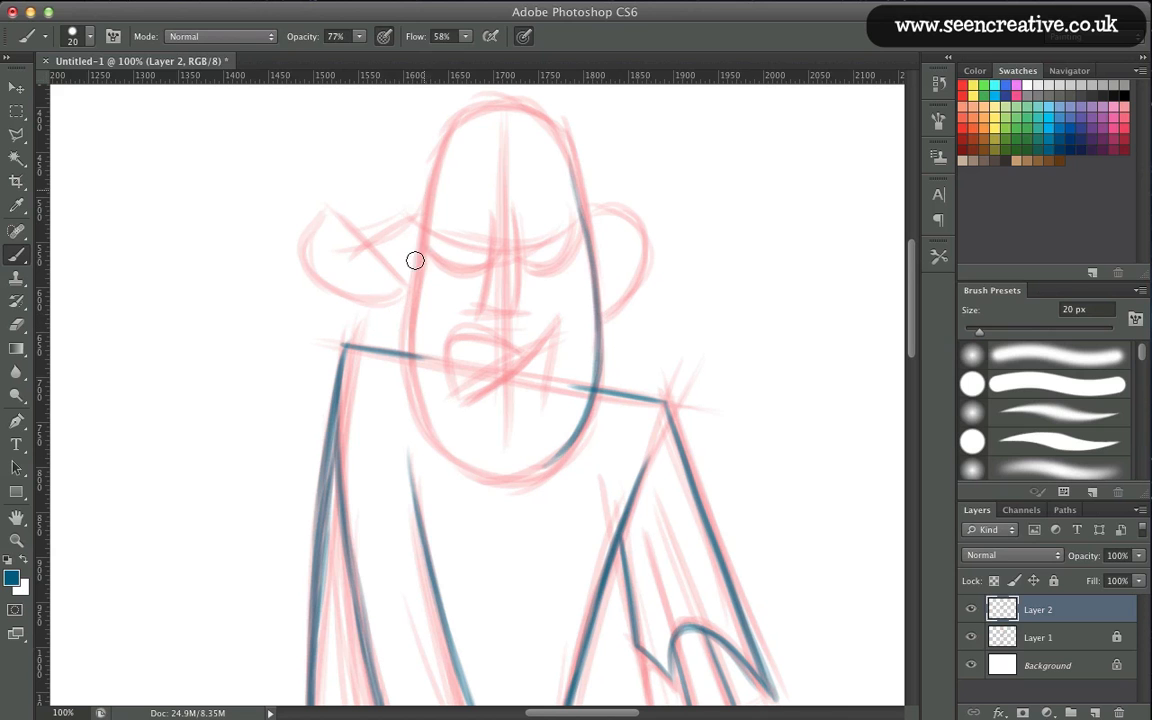
mouse_move(427, 177)
left_mouse_down()
mouse_move(409, 303)
mouse_move(422, 406)
left_mouse_up()
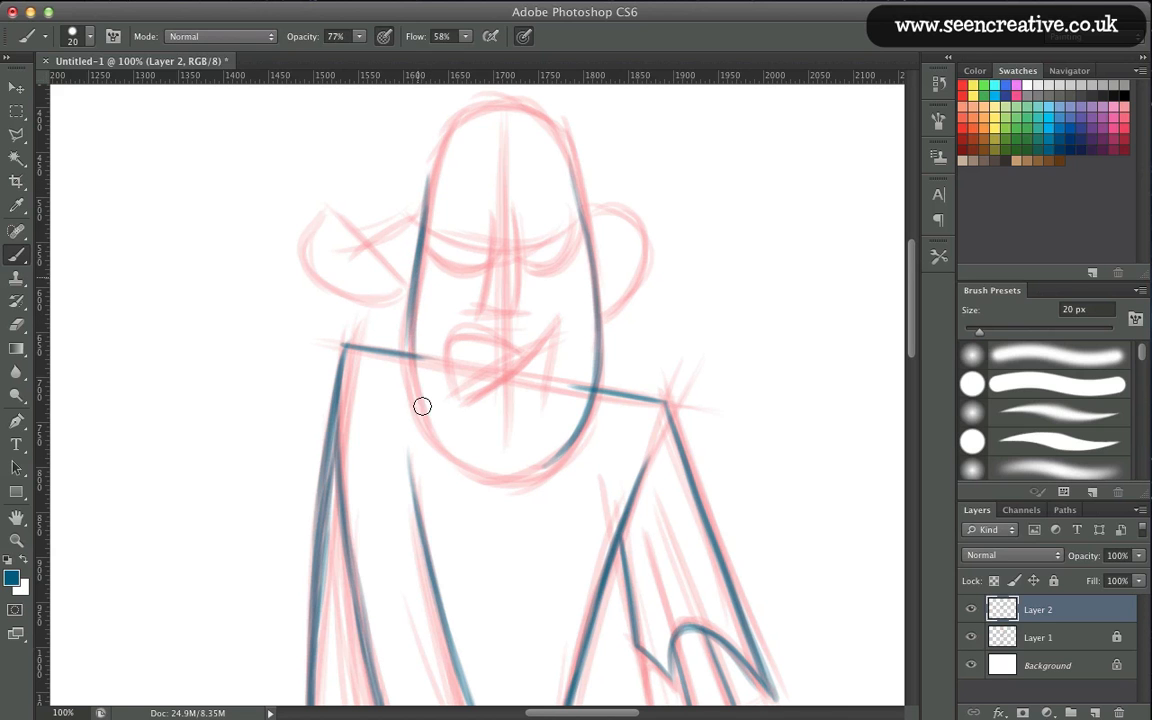
mouse_move(409, 329)
left_mouse_down()
mouse_move(411, 375)
mouse_move(578, 440)
left_mouse_up()
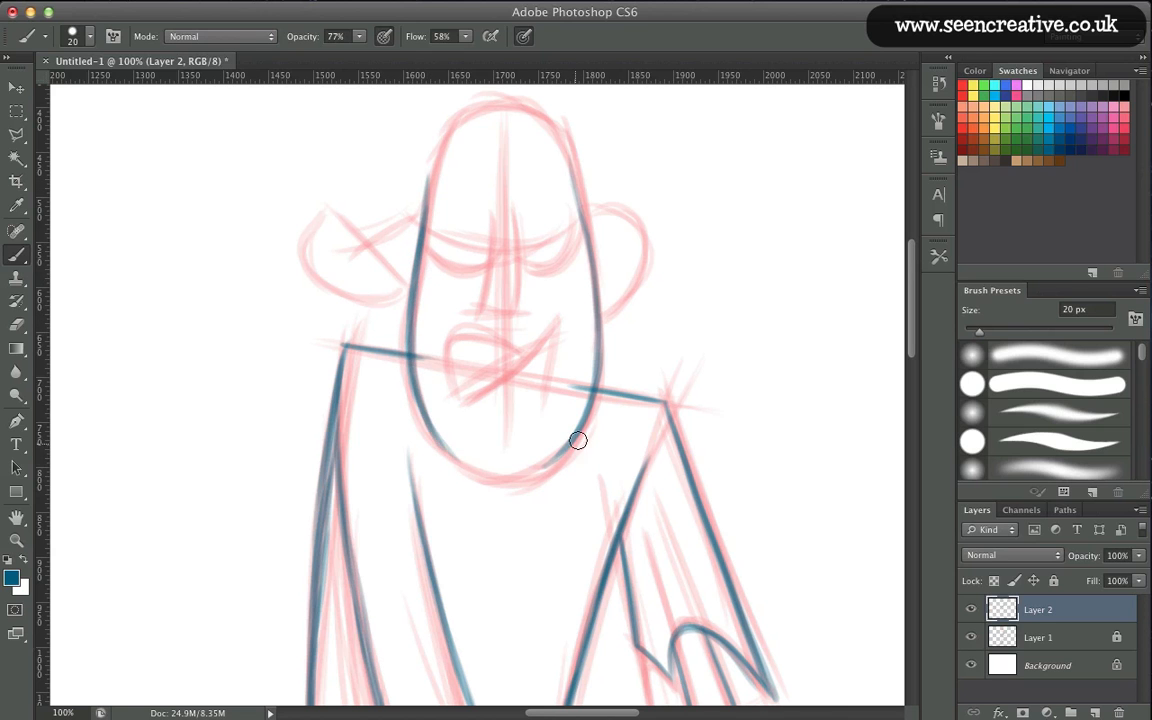
left_click_drag(498, 472, 579, 440)
mouse_move(457, 460)
left_mouse_down()
mouse_move(572, 440)
mouse_move(527, 473)
mouse_move(489, 465)
mouse_move(429, 421)
left_mouse_up()
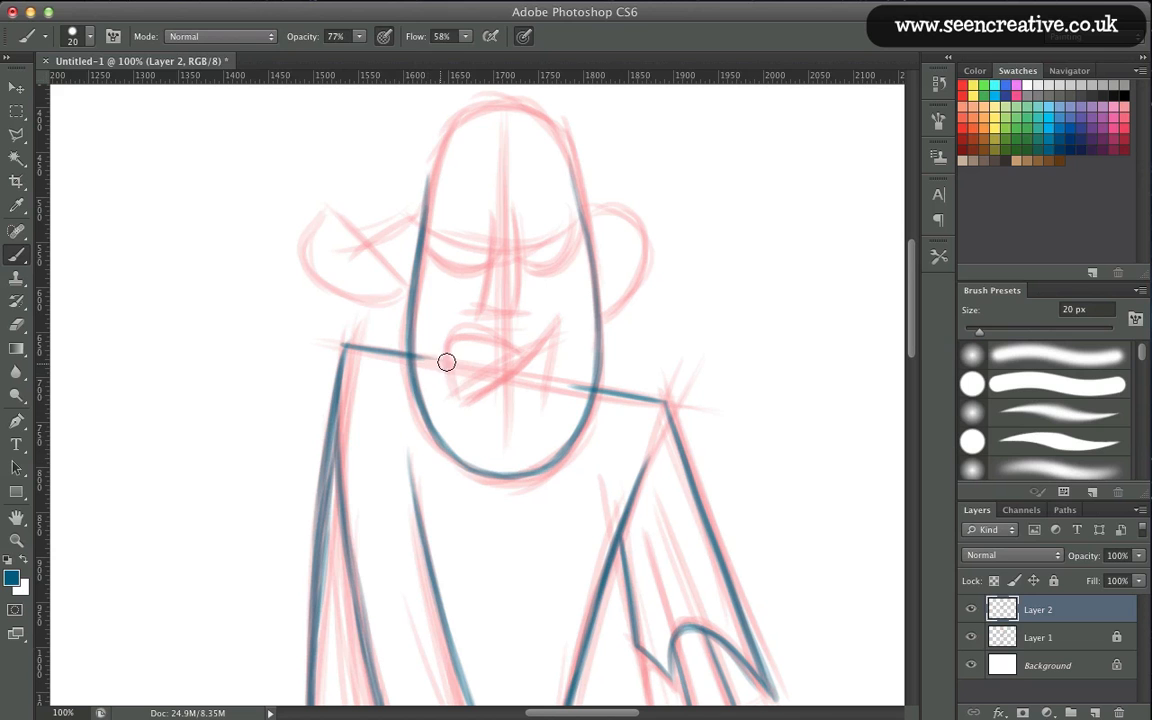
Trace the slanted mouth line across the lower face.
left_click_drag(577, 345, 471, 388)
left_click_drag(582, 356, 450, 404)
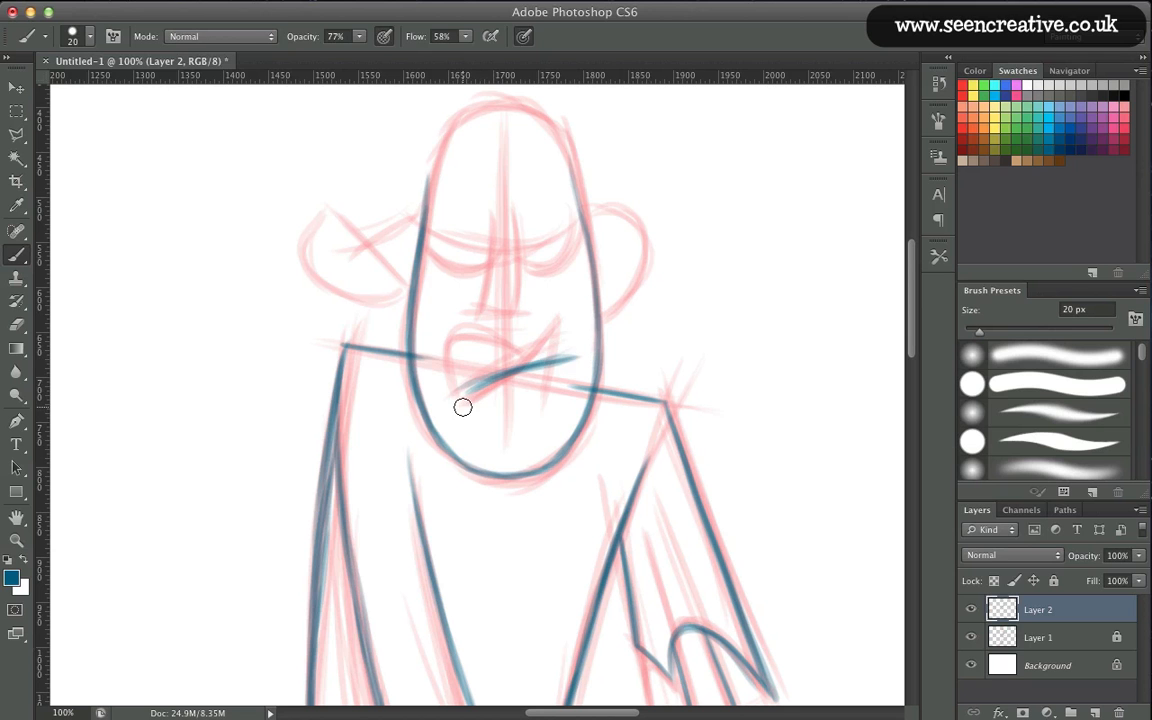
Erase the stretch of the right shoulder line that runs inside the face with a 30 px eraser.
key("e")
key("bracketleft")
key("bracketleft")
key("bracketleft")
key("bracketleft")
key("bracketleft")
key("bracketleft")
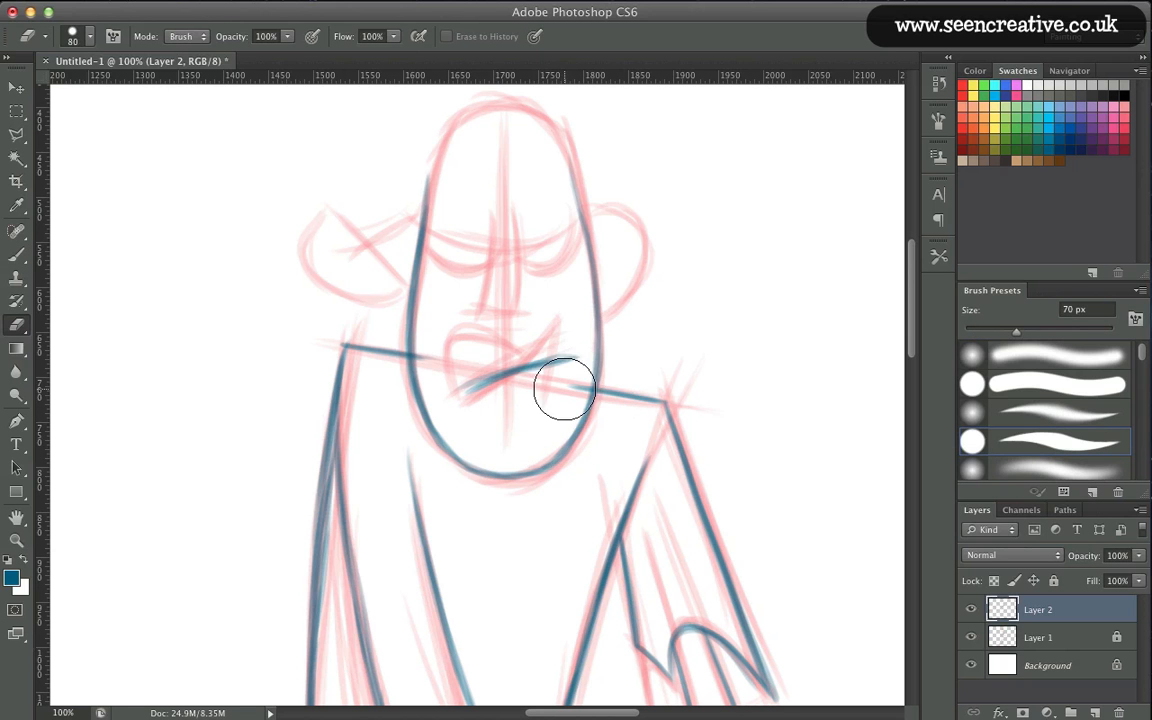
key("bracketleft")
key("bracketleft")
key("bracketleft")
key("bracketleft")
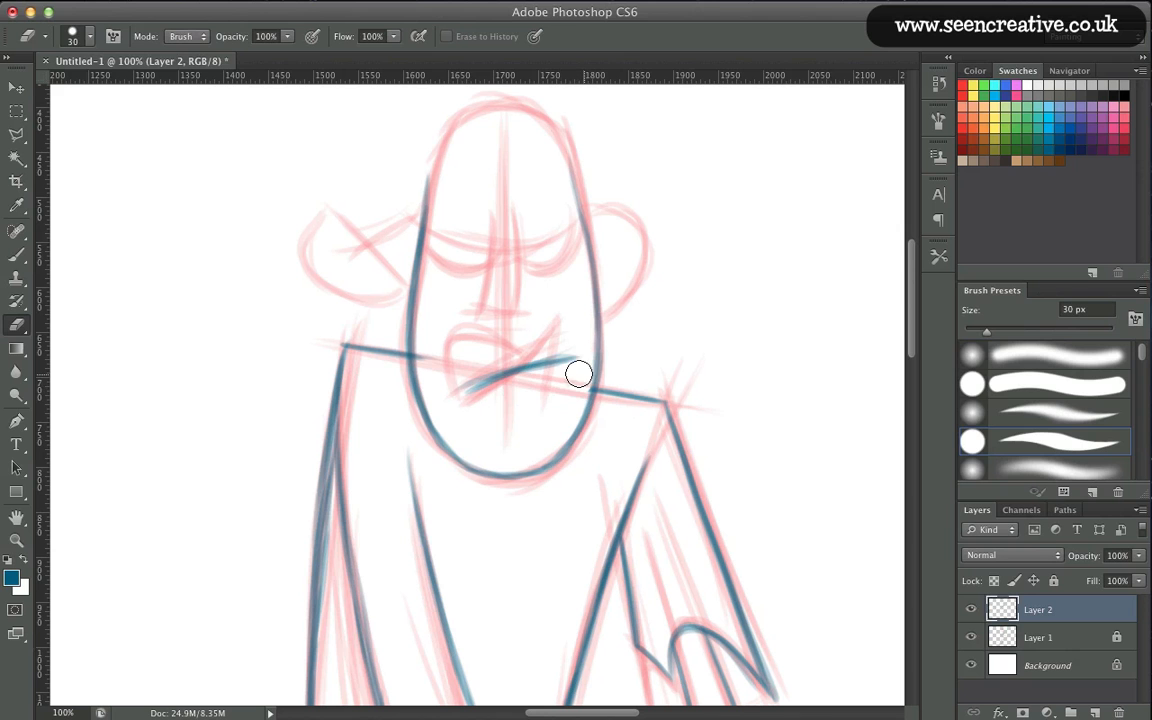
left_click_drag(525, 354, 457, 384)
Trace the snarling mouth's outline and pointed corners with the brush, add tooth divisions and shade the open corner.
key("b")
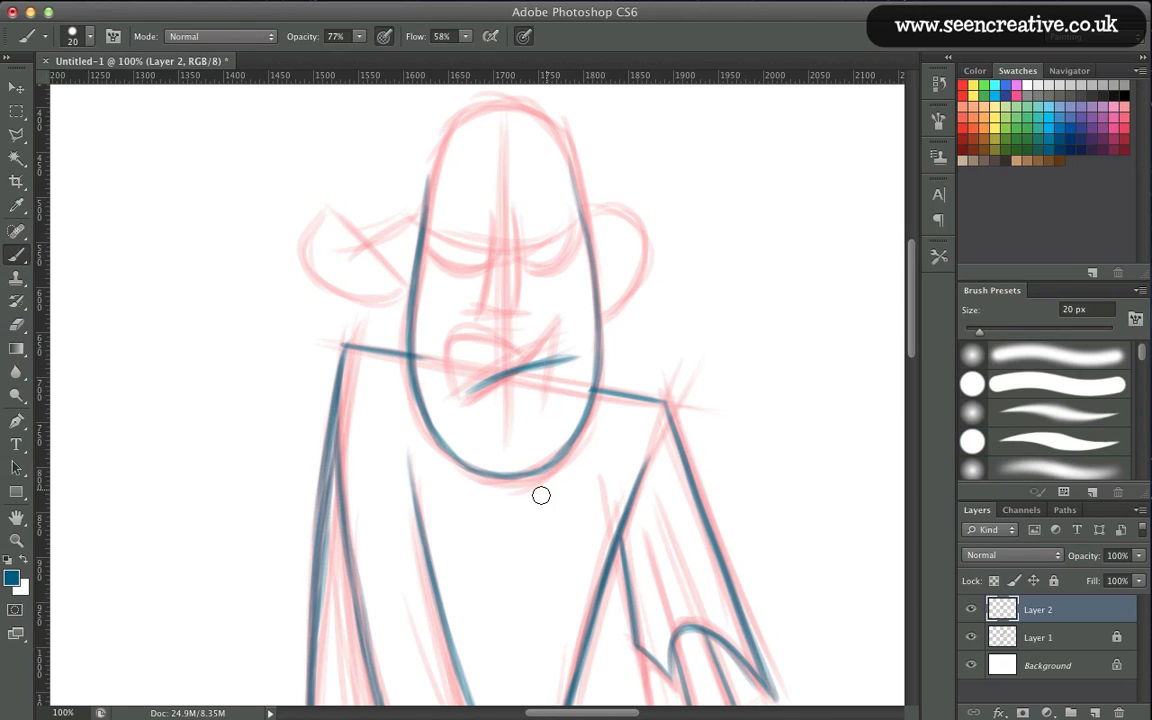
left_click_drag(579, 352, 556, 391)
mouse_move(498, 361)
left_mouse_down()
mouse_move(545, 332)
mouse_move(557, 352)
mouse_move(453, 342)
mouse_move(457, 374)
mouse_move(478, 337)
mouse_move(458, 342)
mouse_move(458, 372)
mouse_move(455, 351)
mouse_move(476, 340)
mouse_move(460, 394)
left_mouse_up()
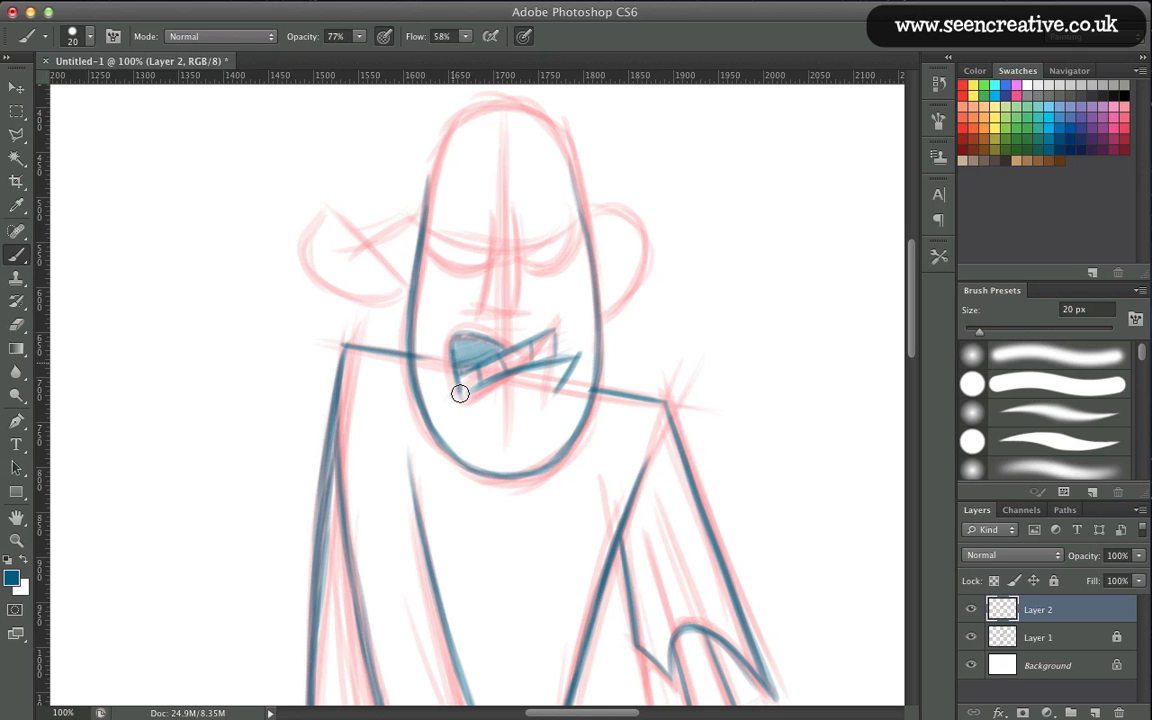
Trace the long nose with two side lines and a short base line.
left_click_drag(516, 245, 522, 320)
left_click_drag(492, 280, 487, 315)
mouse_move(496, 239)
left_mouse_down()
mouse_move(483, 314)
mouse_move(512, 316)
left_mouse_up()
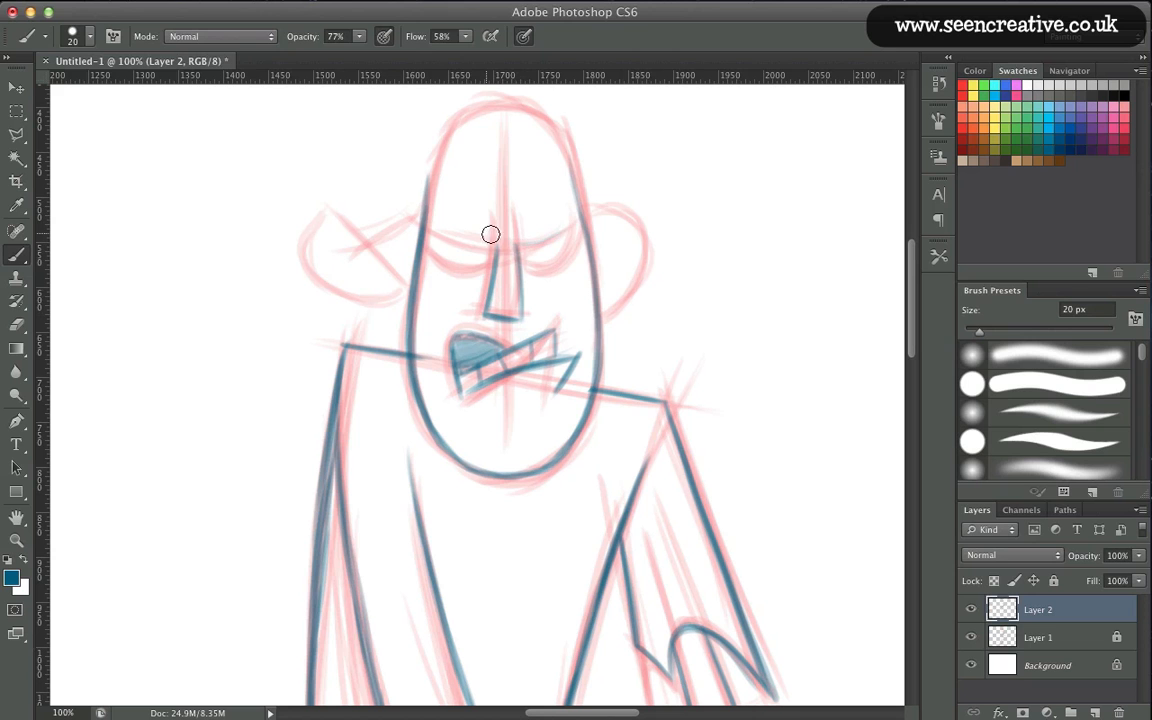
Trace the curved brow line across the head, then draw both half-closed eyes with pupils and bags beneath.
left_click_drag(572, 228, 490, 248)
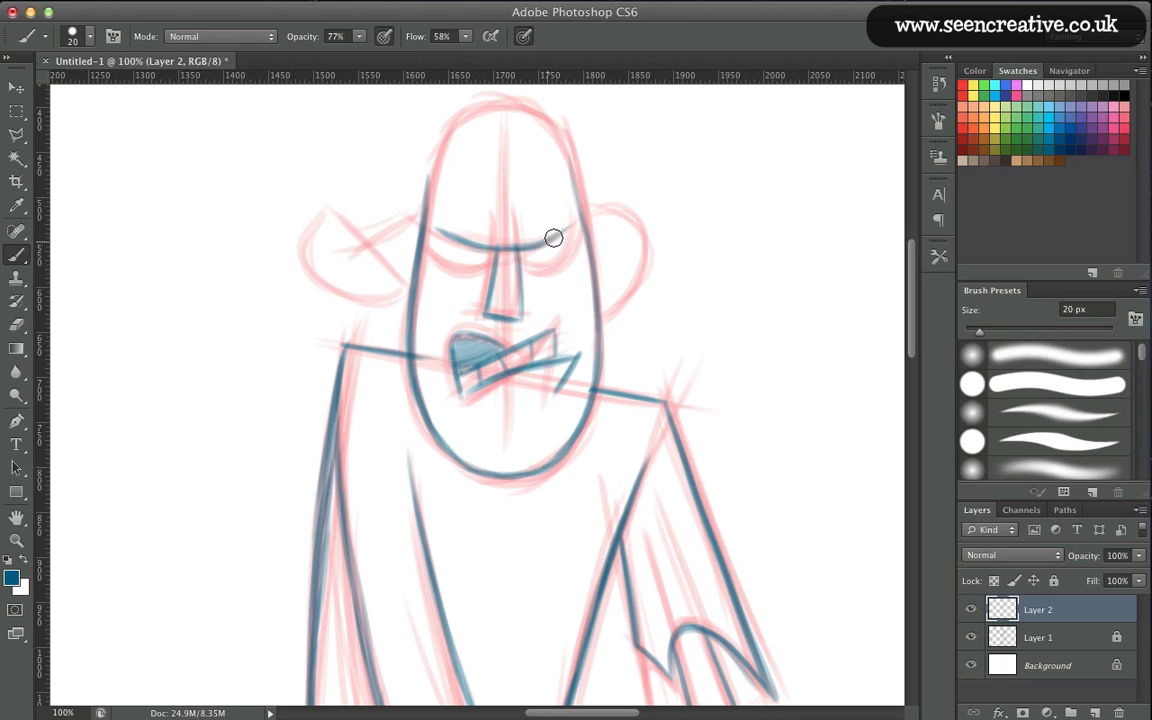
left_click_drag(575, 226, 499, 247)
left_click_drag(435, 227, 416, 213)
mouse_move(572, 238)
left_mouse_down()
mouse_move(536, 265)
mouse_move(574, 235)
mouse_move(566, 254)
left_mouse_up()
left_click_drag(438, 243, 497, 258)
left_click_drag(411, 212, 467, 244)
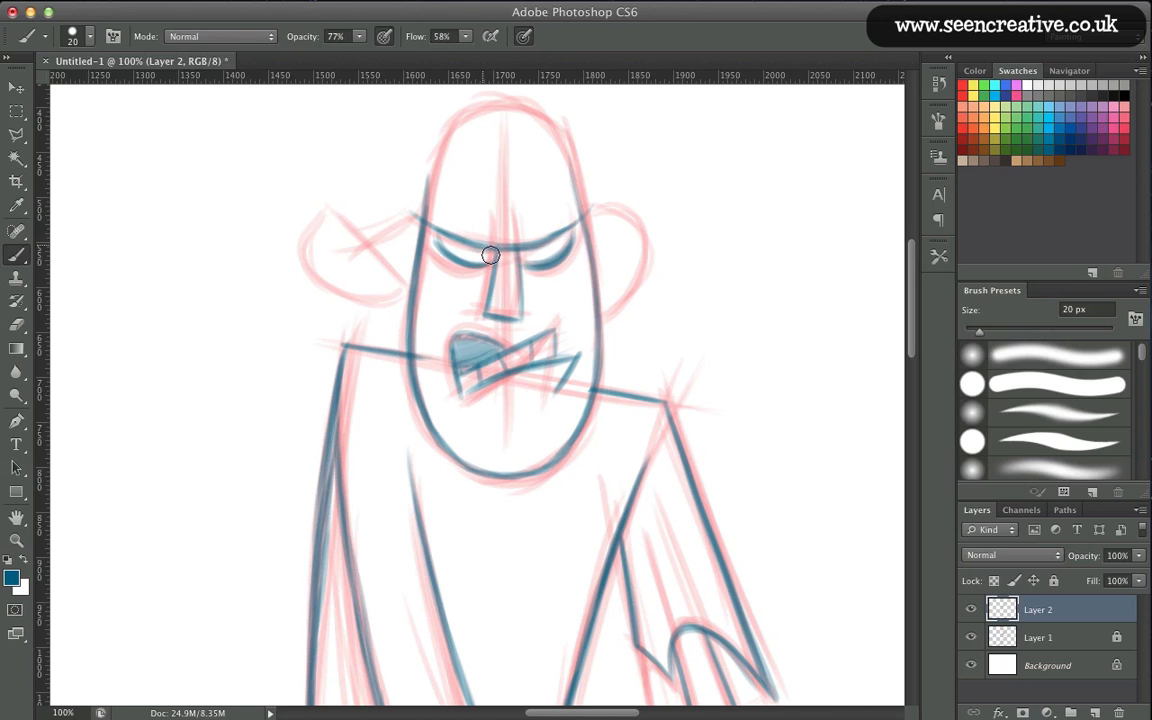
left_click_drag(533, 269, 575, 283)
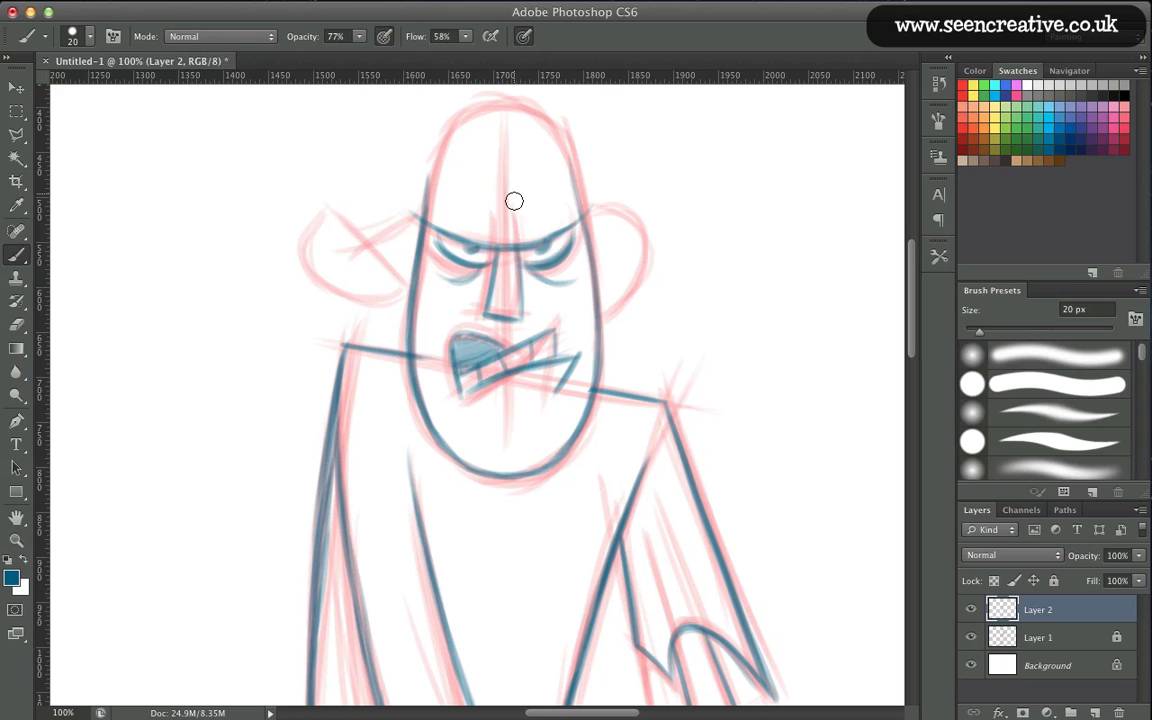
Add two vertical frown lines above the nose and a curved cheek crease from the nose to beside the mouth.
mouse_move(514, 200)
left_mouse_down()
mouse_move(520, 248)
mouse_move(498, 212)
left_mouse_up()
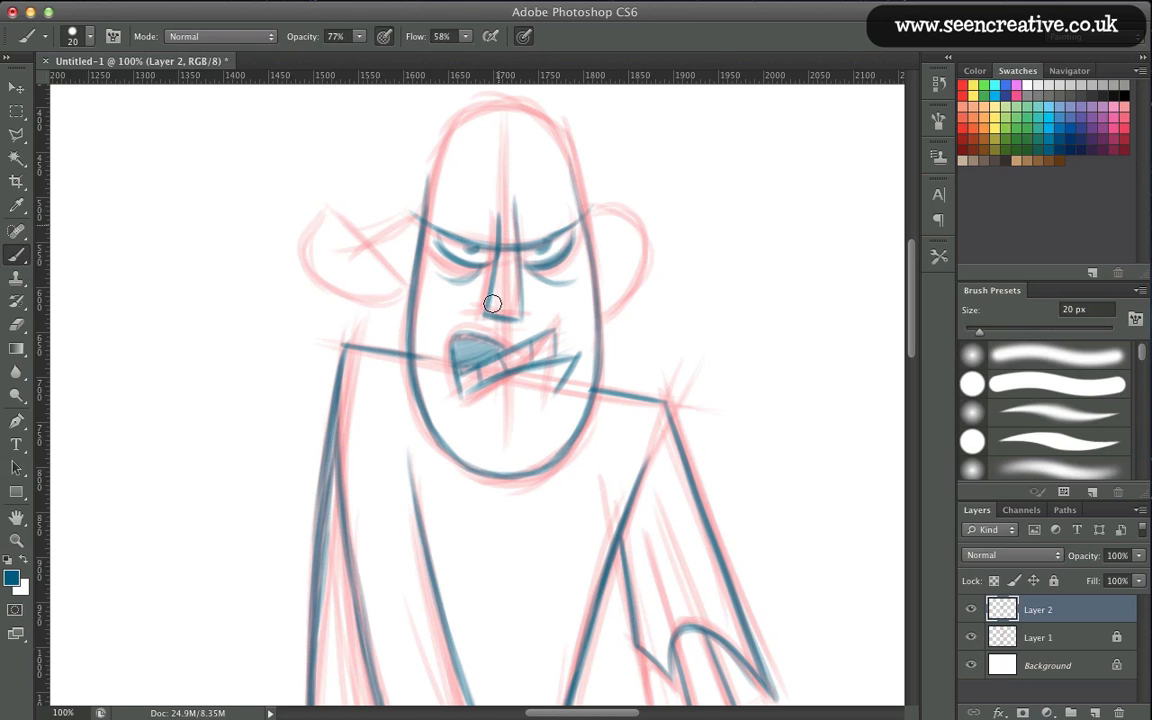
left_click_drag(490, 291, 433, 357)
key("super+z")
left_click_drag(447, 306, 433, 355)
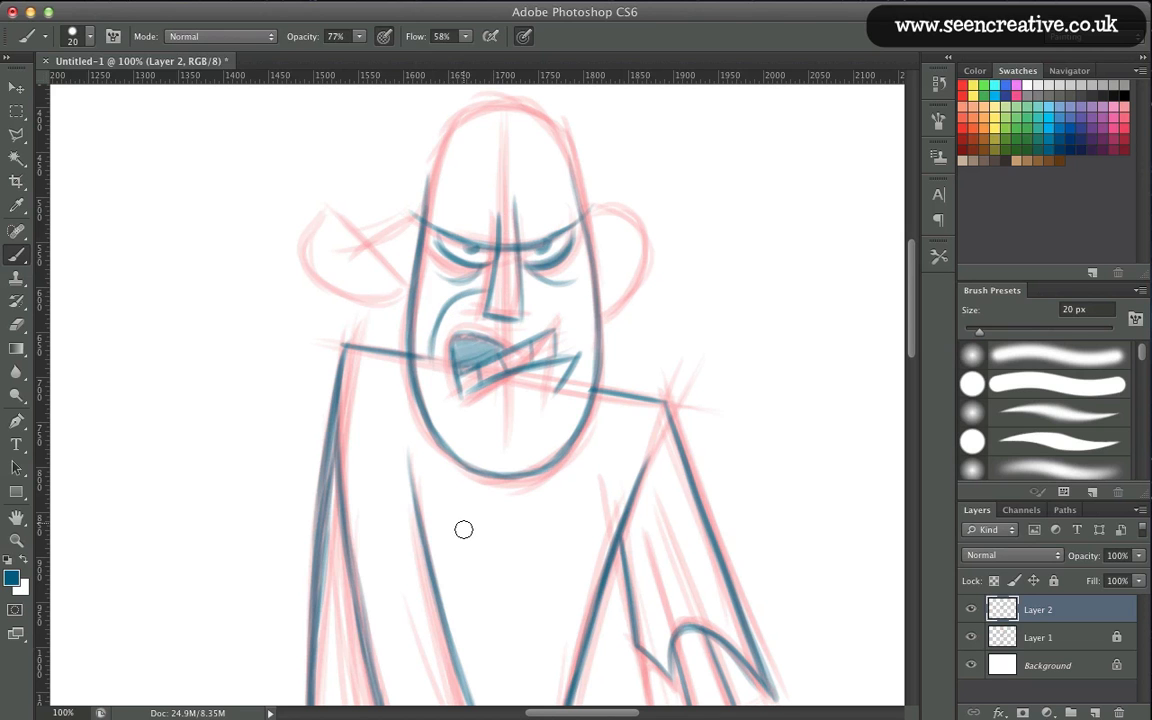
Trace the outlines of the right and left ears and add small inner creases to both.
mouse_move(591, 226)
left_mouse_down()
mouse_move(638, 257)
mouse_move(591, 232)
mouse_move(637, 234)
mouse_move(598, 229)
mouse_move(607, 216)
mouse_move(620, 260)
mouse_move(638, 255)
mouse_move(619, 244)
mouse_move(634, 284)
mouse_move(636, 246)
mouse_move(591, 311)
left_mouse_up()
mouse_move(626, 220)
left_mouse_down()
mouse_move(638, 270)
mouse_move(590, 313)
mouse_move(624, 241)
mouse_move(598, 274)
left_mouse_up()
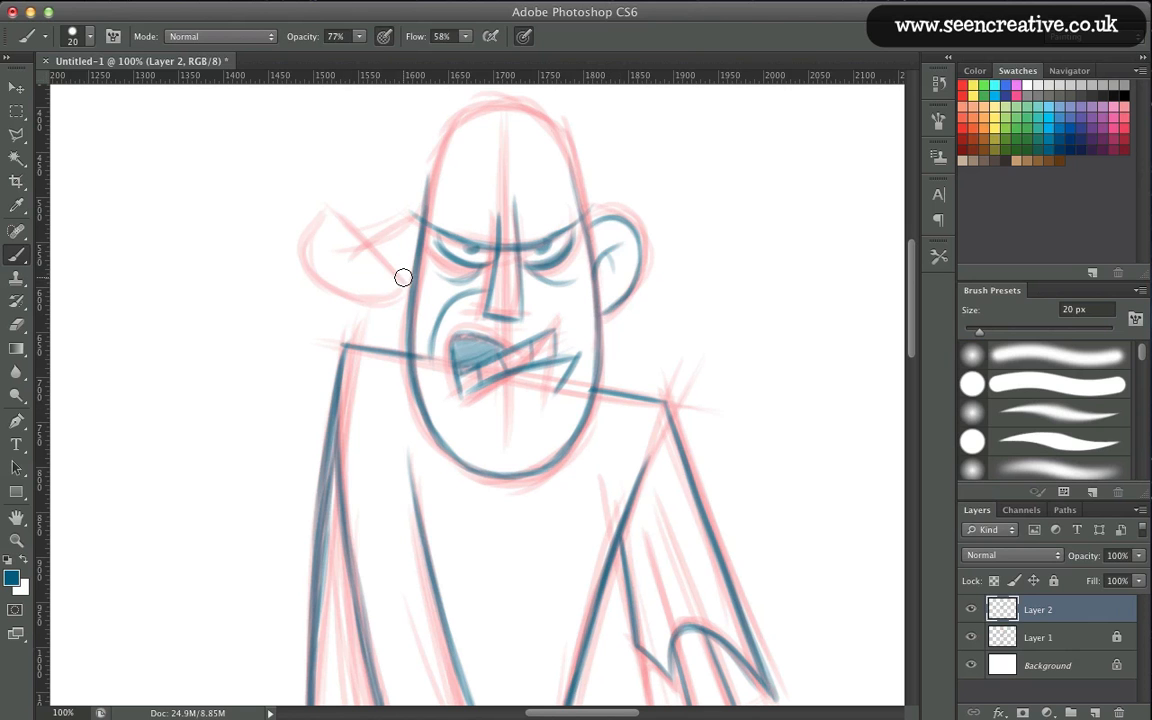
left_click_drag(334, 213, 399, 291)
mouse_move(348, 223)
left_mouse_down()
mouse_move(315, 247)
mouse_move(315, 272)
mouse_move(402, 295)
left_mouse_up()
left_click_drag(321, 275, 398, 299)
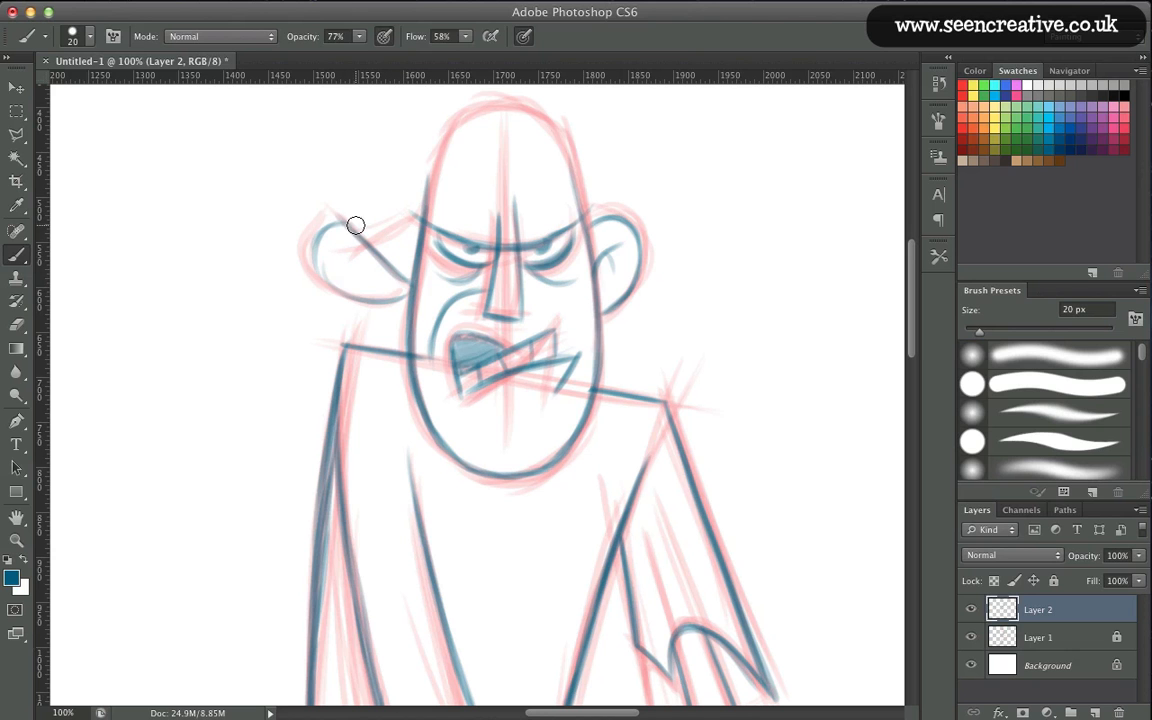
mouse_move(348, 226)
left_mouse_down()
mouse_move(349, 283)
mouse_move(353, 233)
mouse_move(319, 270)
mouse_move(358, 231)
mouse_move(388, 301)
left_mouse_up()
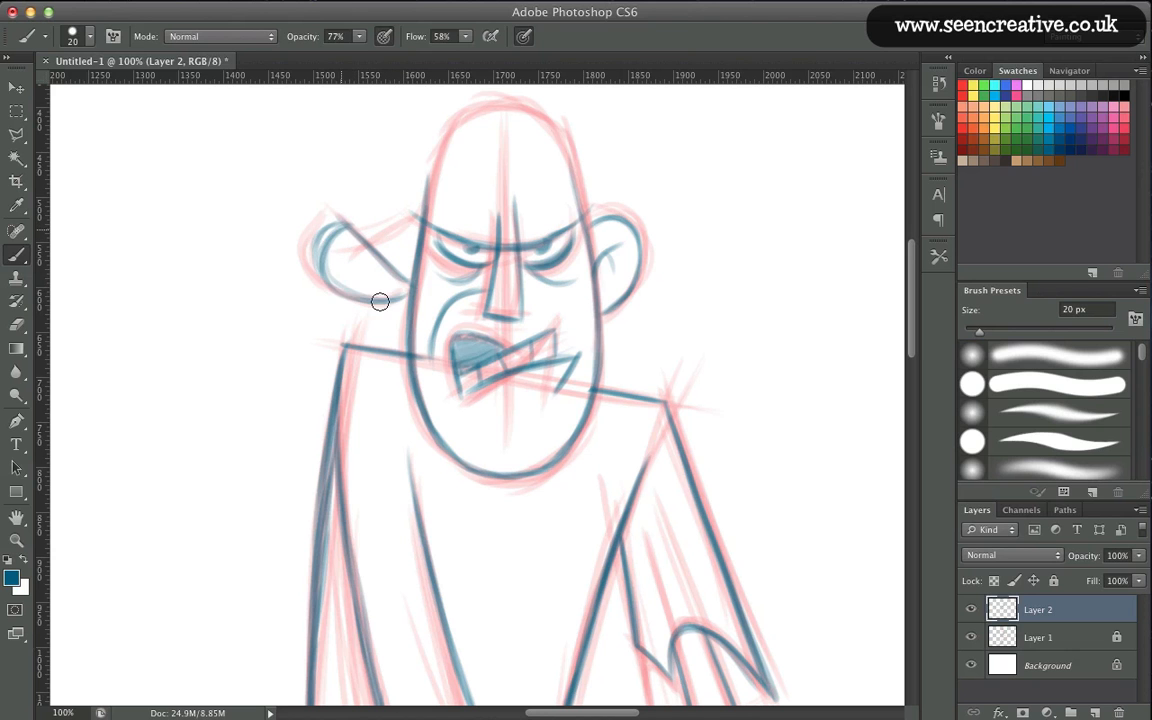
mouse_move(346, 229)
left_mouse_down()
mouse_move(380, 301)
mouse_move(331, 269)
mouse_move(350, 224)
mouse_move(401, 296)
mouse_move(333, 237)
mouse_move(350, 228)
mouse_move(335, 258)
mouse_move(362, 277)
left_mouse_up()
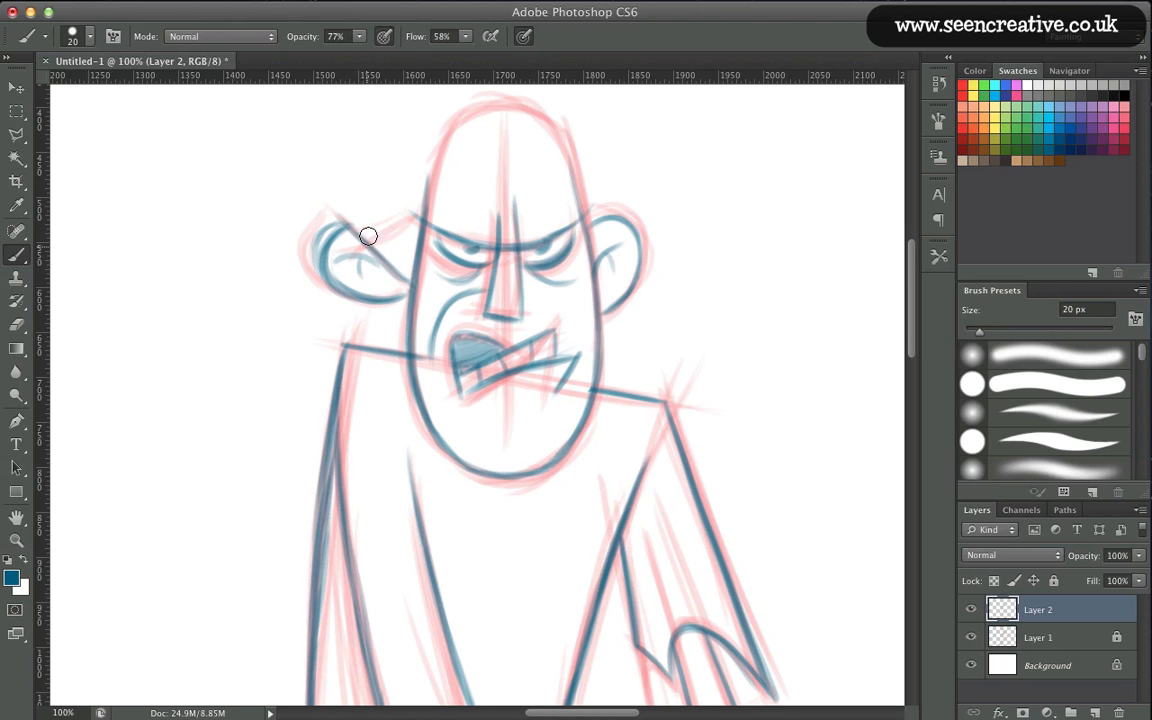
Erase the left ear's stray outer line, redraw its slanted upper edge and add lines joining it to the head.
key("e")
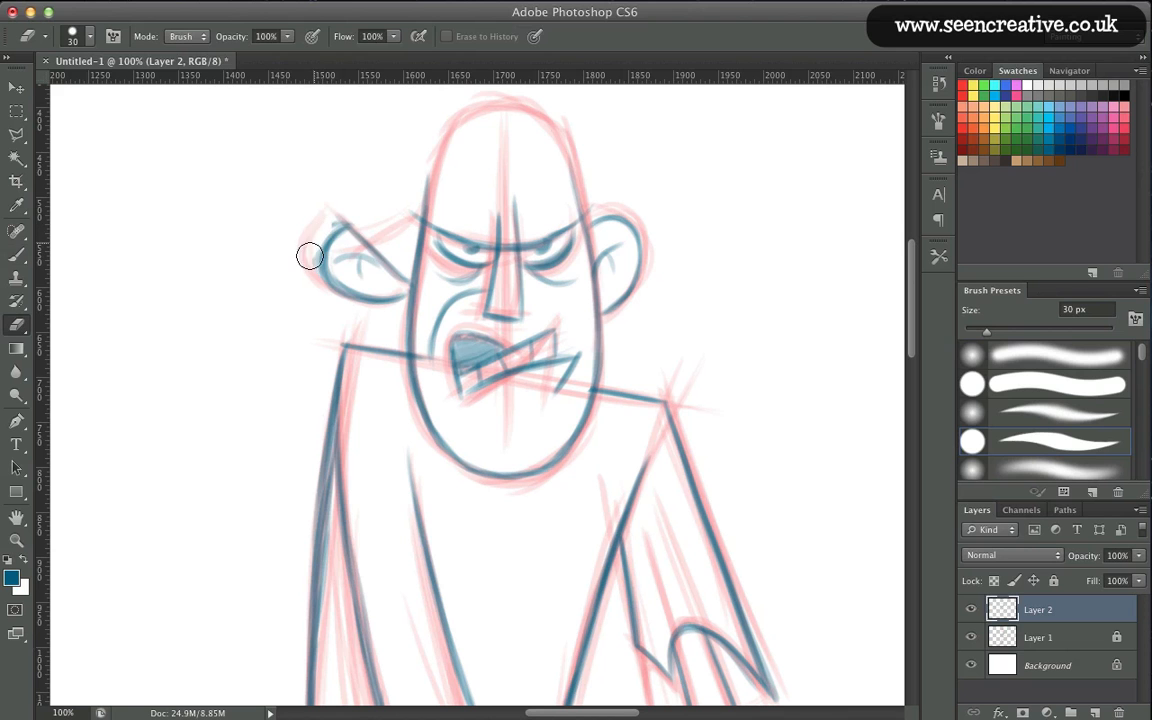
mouse_move(327, 224)
left_mouse_down()
mouse_move(404, 276)
mouse_move(356, 222)
mouse_move(408, 275)
left_mouse_up()
key("b")
mouse_move(331, 241)
left_mouse_down()
mouse_move(359, 220)
mouse_move(343, 234)
mouse_move(359, 221)
mouse_move(413, 280)
left_mouse_up()
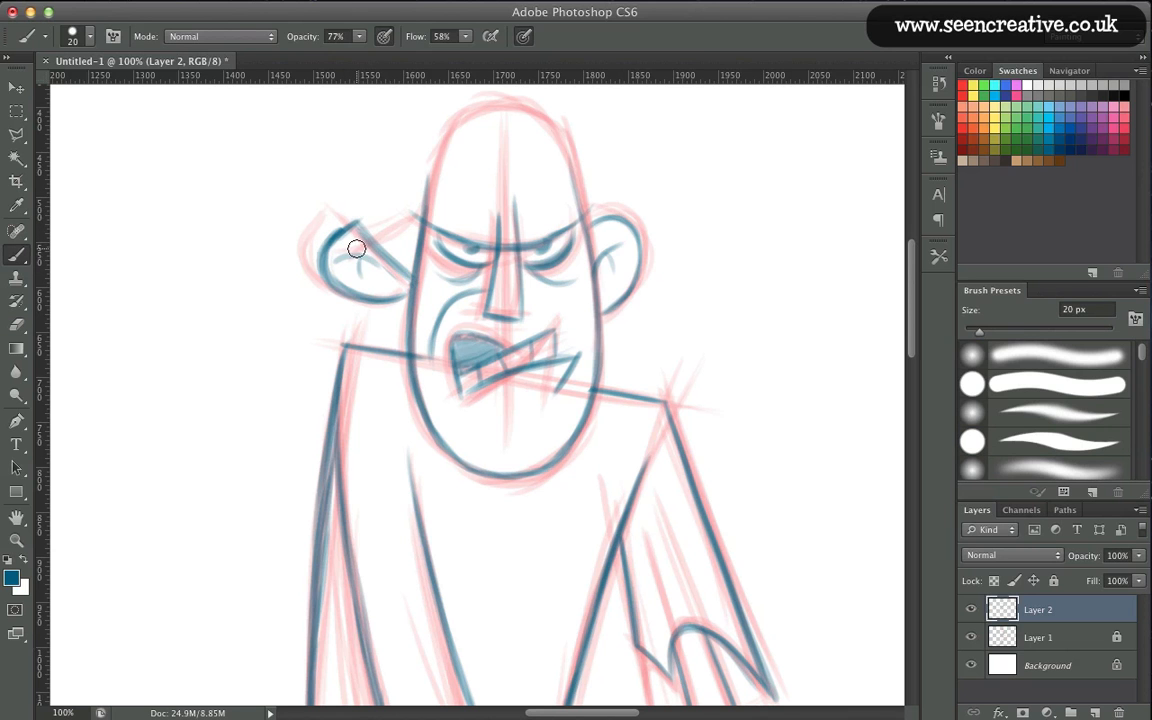
mouse_move(367, 234)
left_mouse_down()
mouse_move(420, 206)
mouse_move(385, 264)
mouse_move(414, 250)
mouse_move(399, 247)
mouse_move(419, 248)
mouse_move(389, 257)
left_mouse_up()
left_click_drag(354, 297, 408, 295)
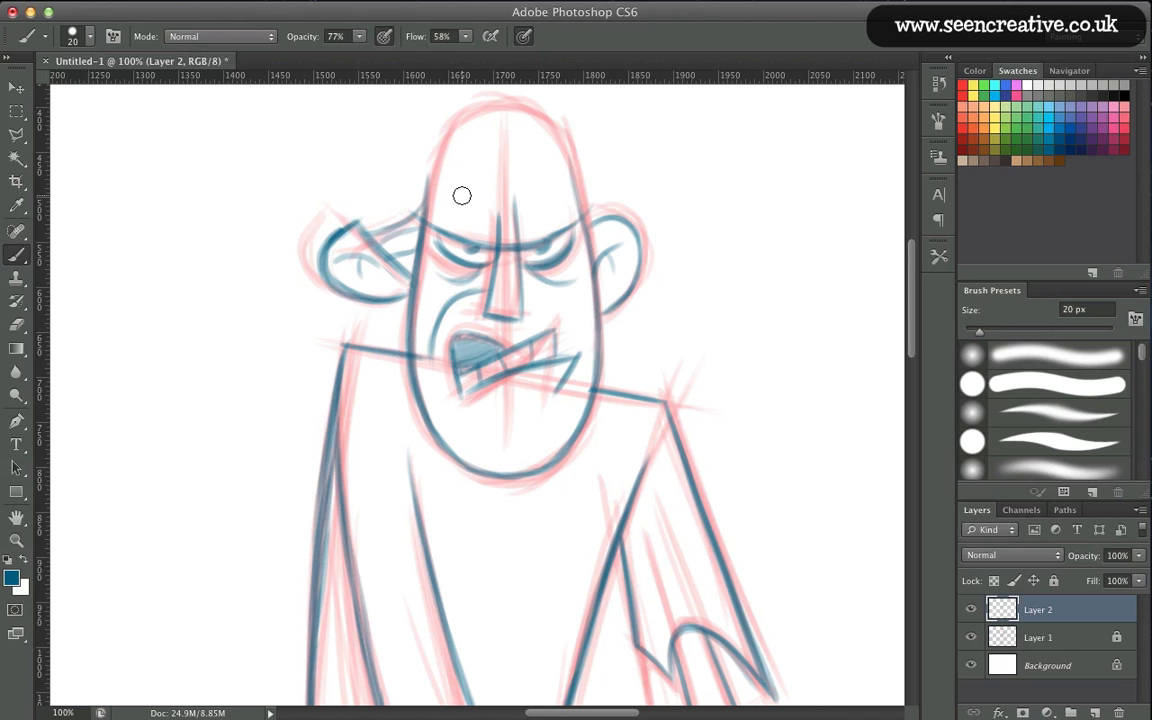
Draw light curved wrinkles on the forehead and an arched crease on the chin below the mouth.
mouse_move(464, 187)
left_mouse_down()
mouse_move(521, 184)
mouse_move(515, 162)
mouse_move(531, 155)
left_mouse_up()
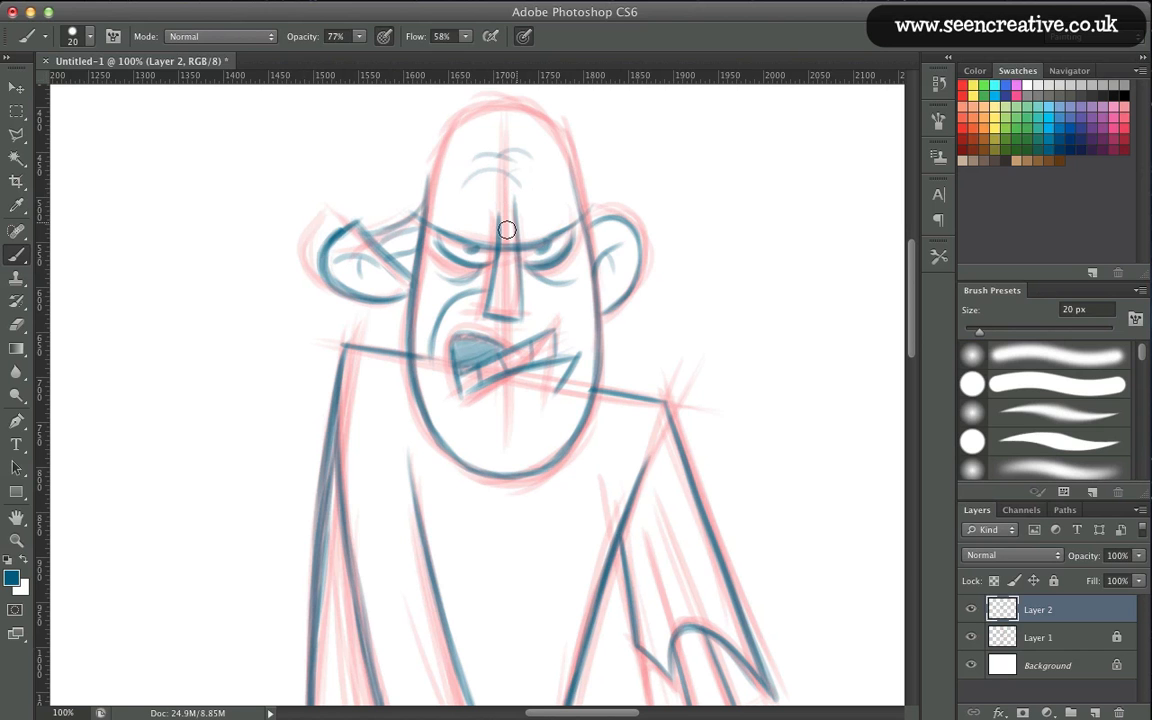
key("space")
left_click_drag(305, 410, 342, 381)
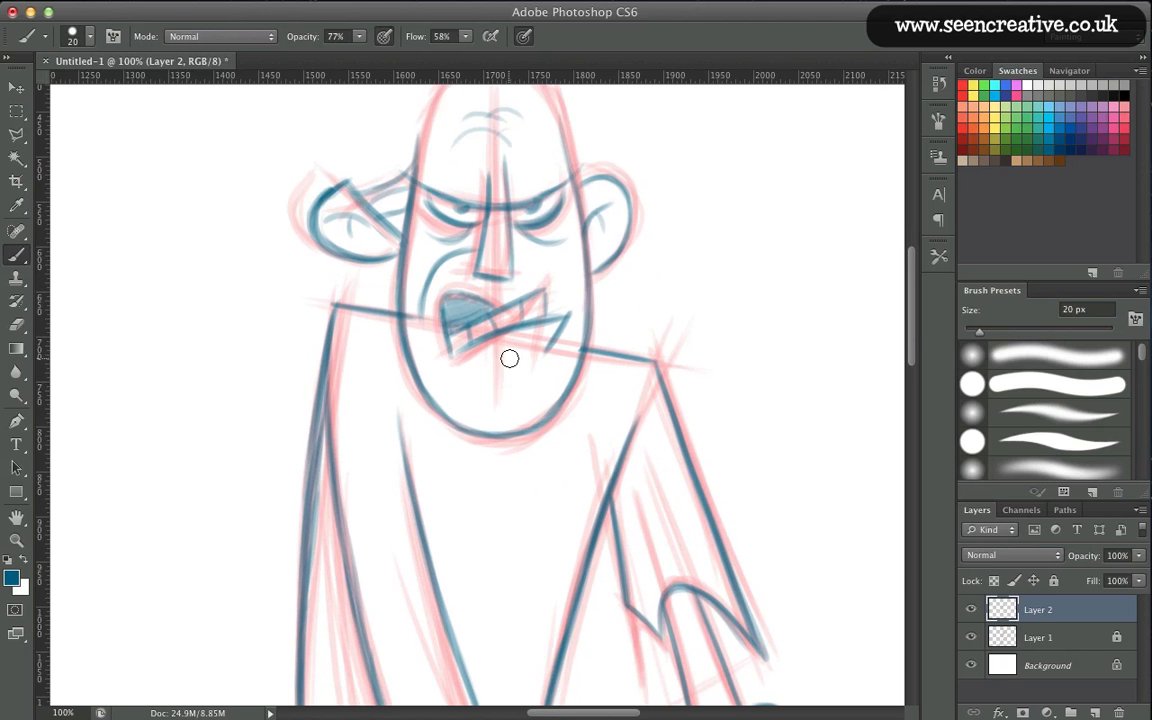
mouse_move(506, 357)
left_mouse_down()
mouse_move(474, 373)
mouse_move(518, 361)
mouse_move(470, 374)
mouse_move(529, 368)
left_mouse_up()
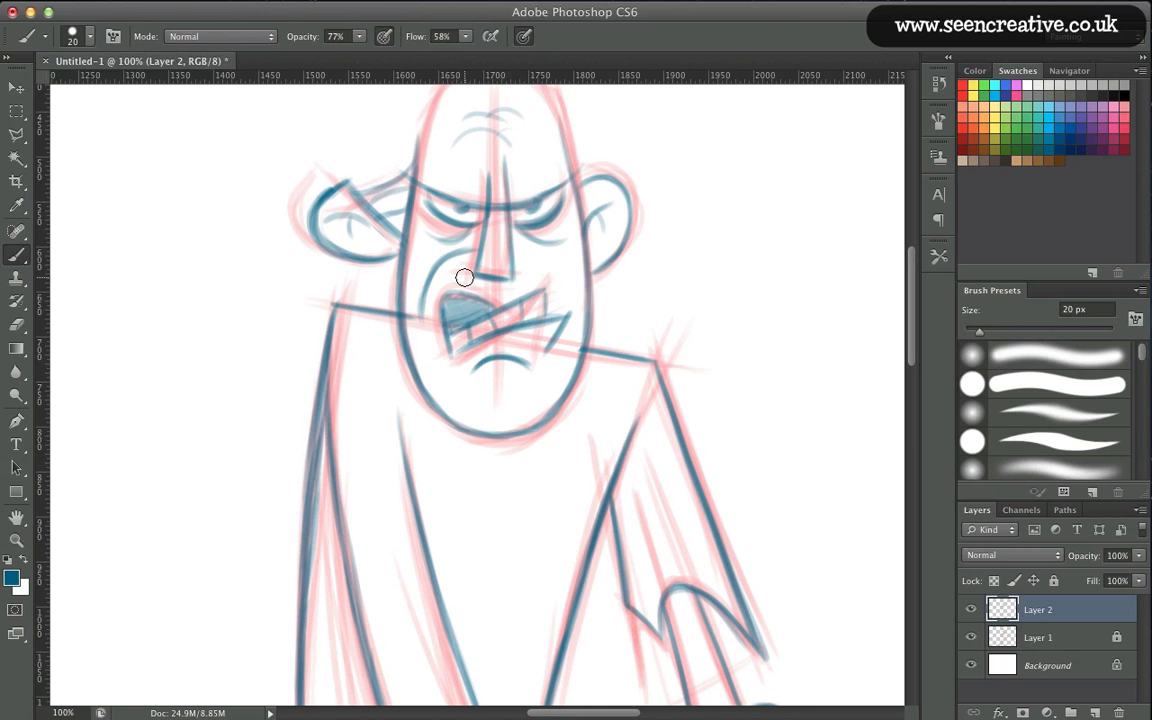
Close the head outline with a rounded line over the top of the skull and touch up the right shoulder line.
key("space")
left_click_drag(342, 426, 337, 504)
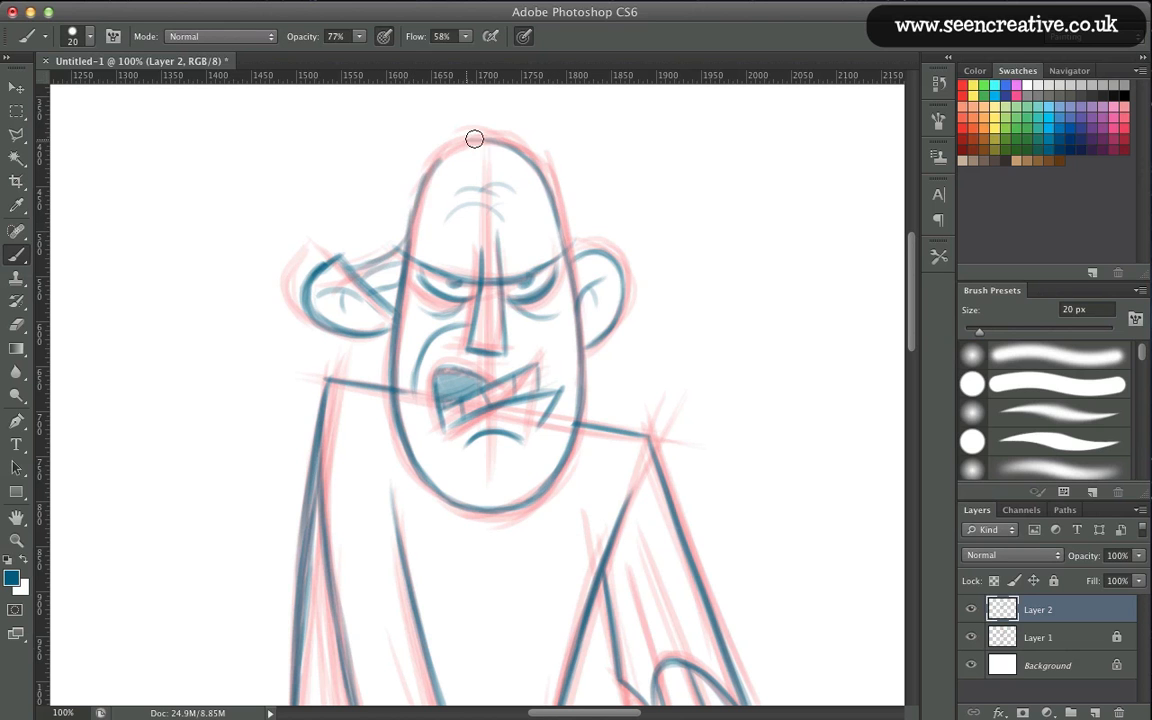
mouse_move(411, 211)
left_mouse_down()
mouse_move(443, 157)
mouse_move(519, 152)
mouse_move(552, 193)
mouse_move(576, 295)
left_mouse_up()
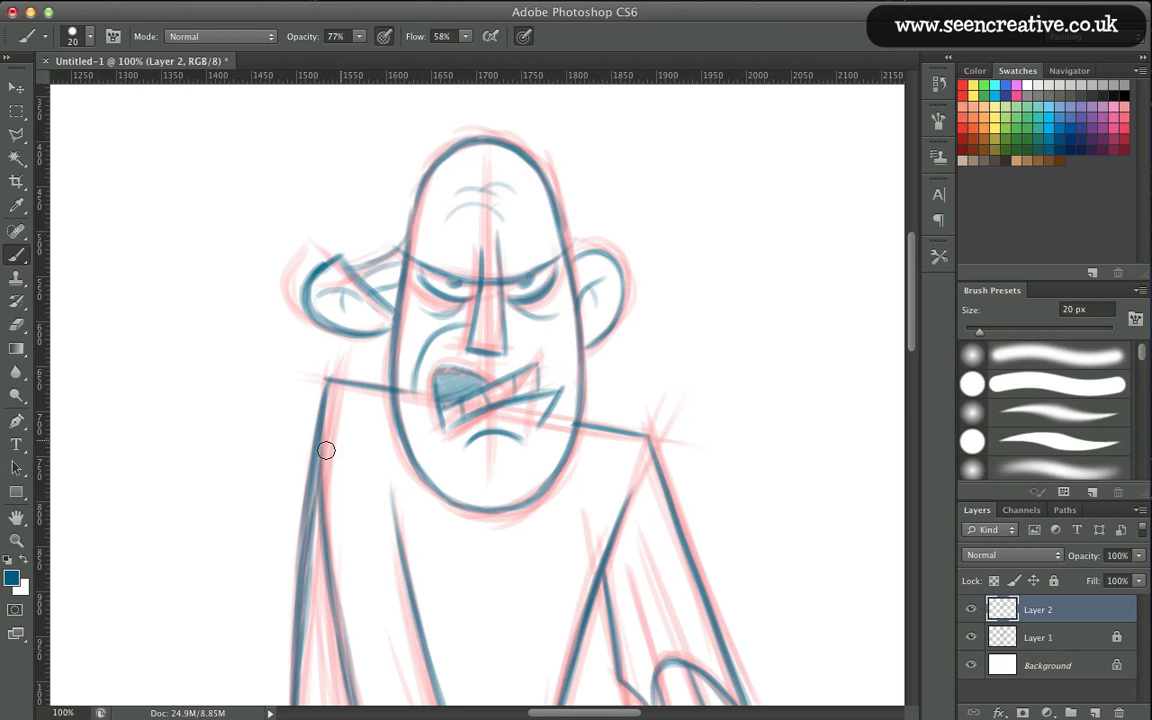
left_click_drag(580, 427, 648, 445)
View the whole figure and toggle the visibility of Layer 1 to check the traced lines without the sketch.
key("super+0")
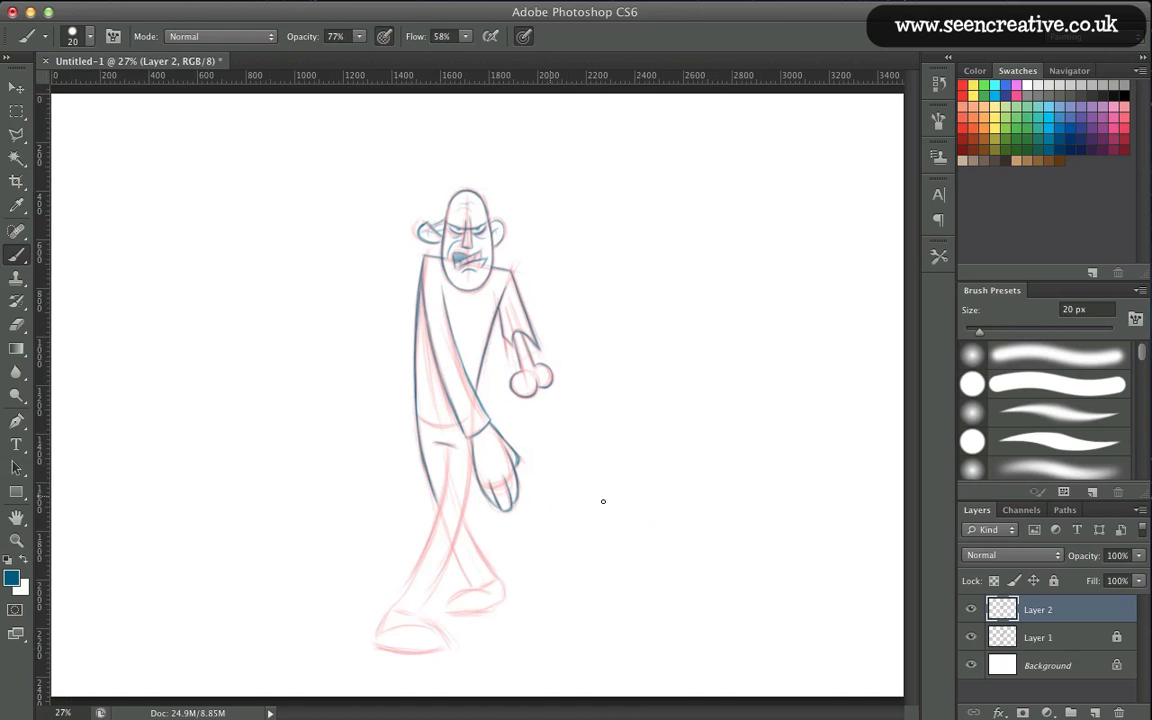
left_click(971, 638)
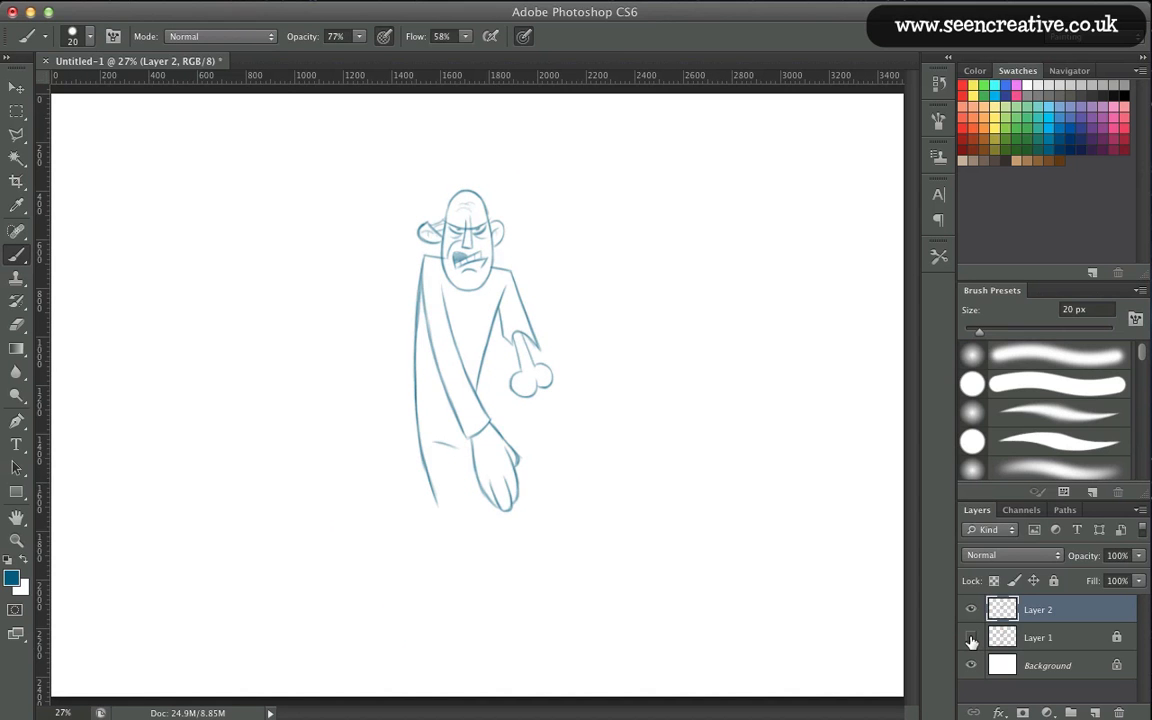
left_click(970, 638)
left_click(970, 638)
left_click(970, 640)
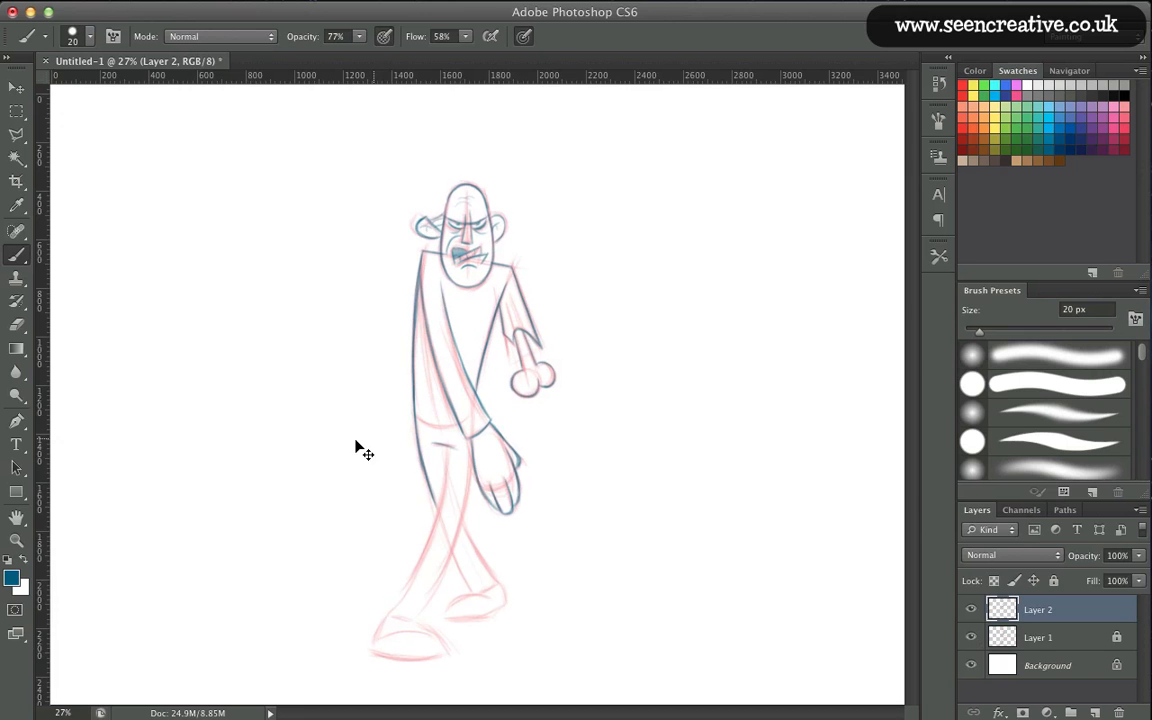
Trace the front leg's left edge in a long curve from the crotch line down to the ankle.
key("ctrl+plus")
key("ctrl+plus")
scroll(310, 360, "down", 5)
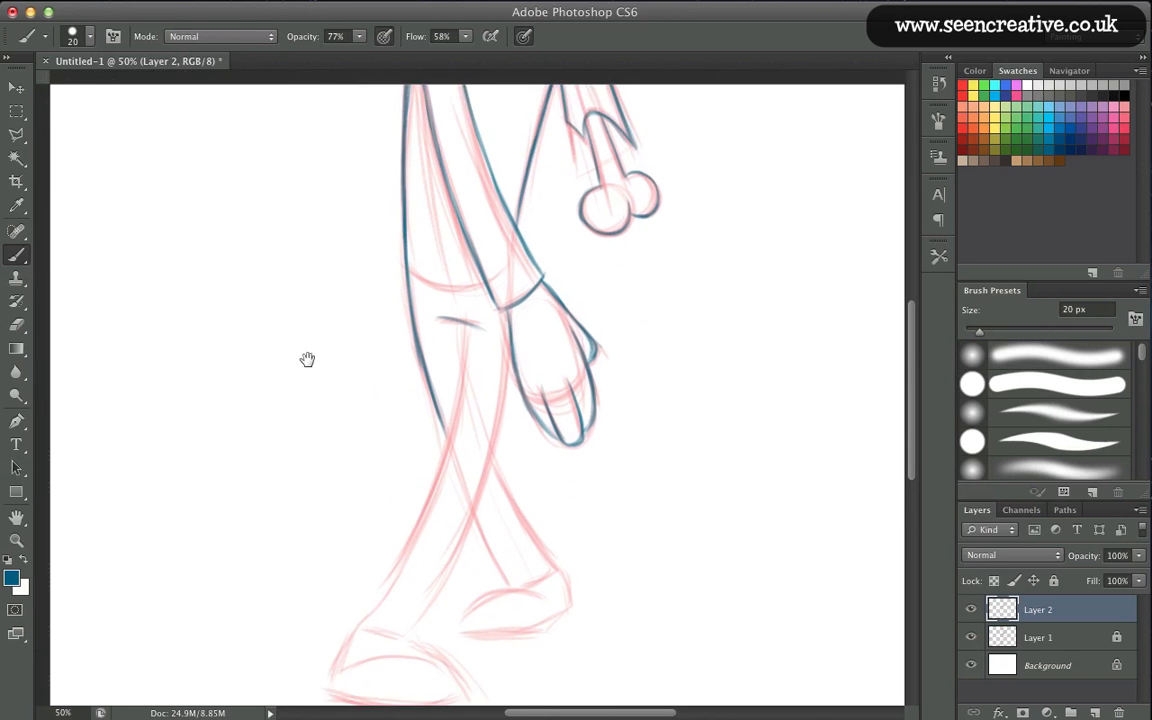
key("super+plus")
left_click_drag(317, 386, 337, 353)
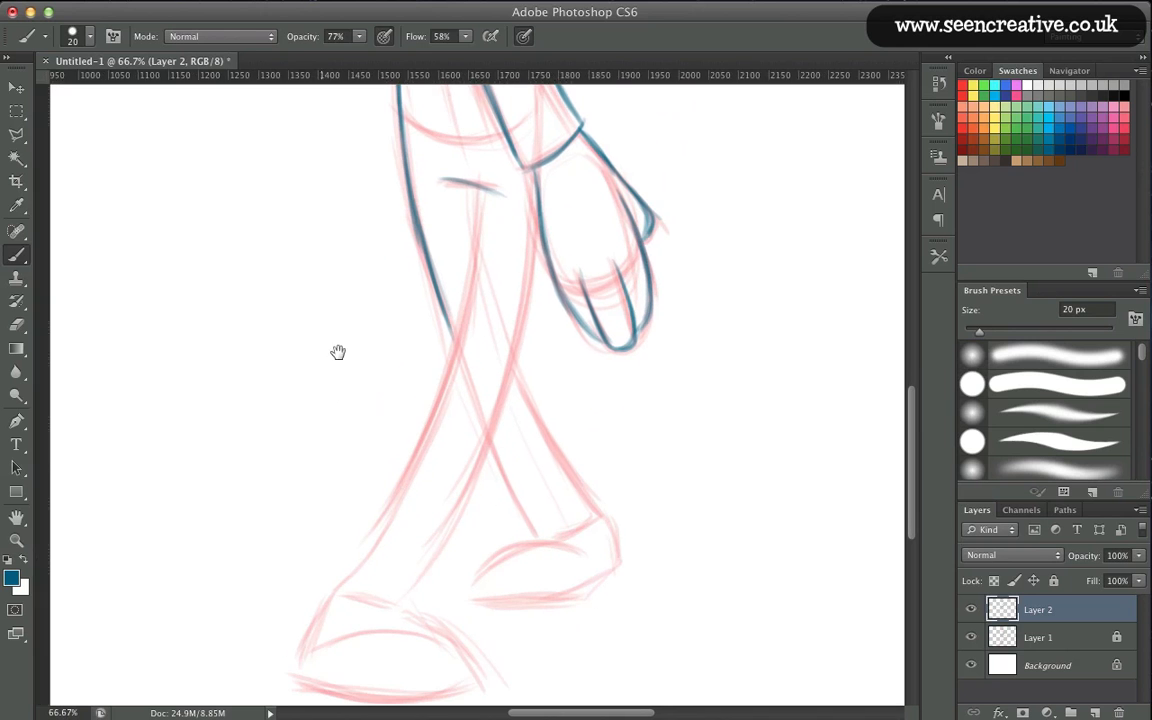
left_click_drag(474, 199, 467, 284)
mouse_move(476, 187)
left_mouse_down()
mouse_move(448, 353)
mouse_move(463, 305)
mouse_move(409, 461)
left_mouse_up()
left_click_drag(441, 388, 384, 515)
left_click_drag(433, 410, 342, 572)
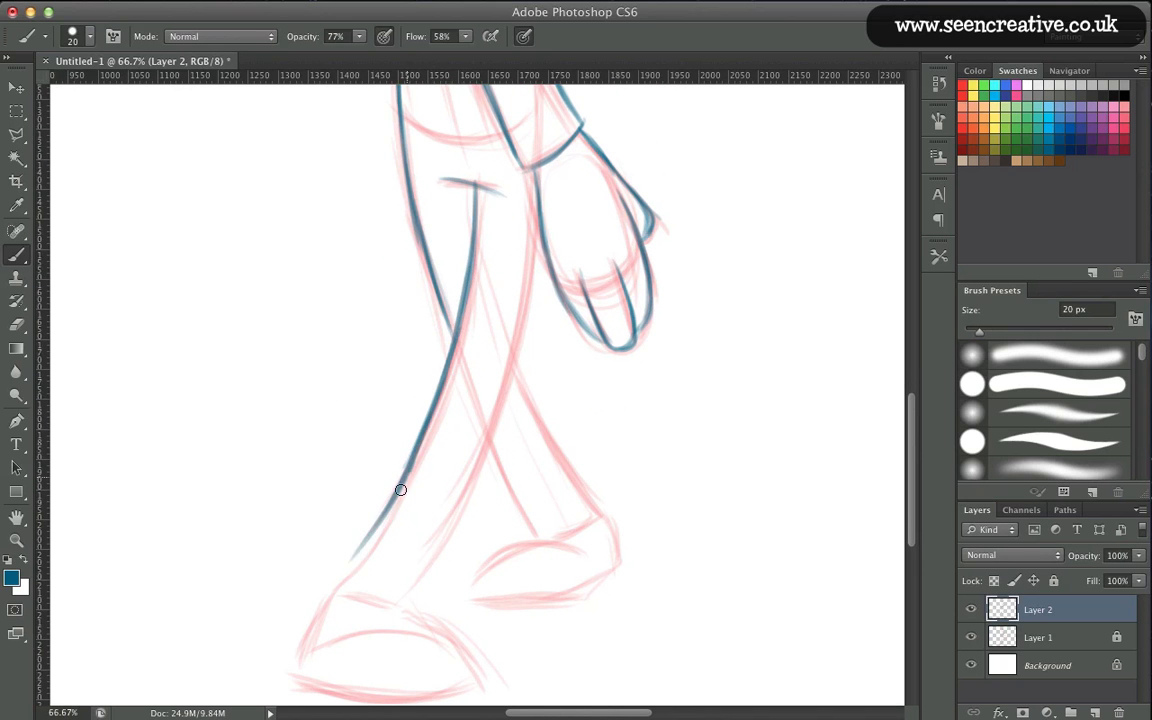
left_click_drag(404, 484, 338, 583)
Trace the front leg's right edge in a long curve from beside the hand down to the ankle.
left_click_drag(536, 182, 529, 267)
left_click_drag(536, 186, 511, 347)
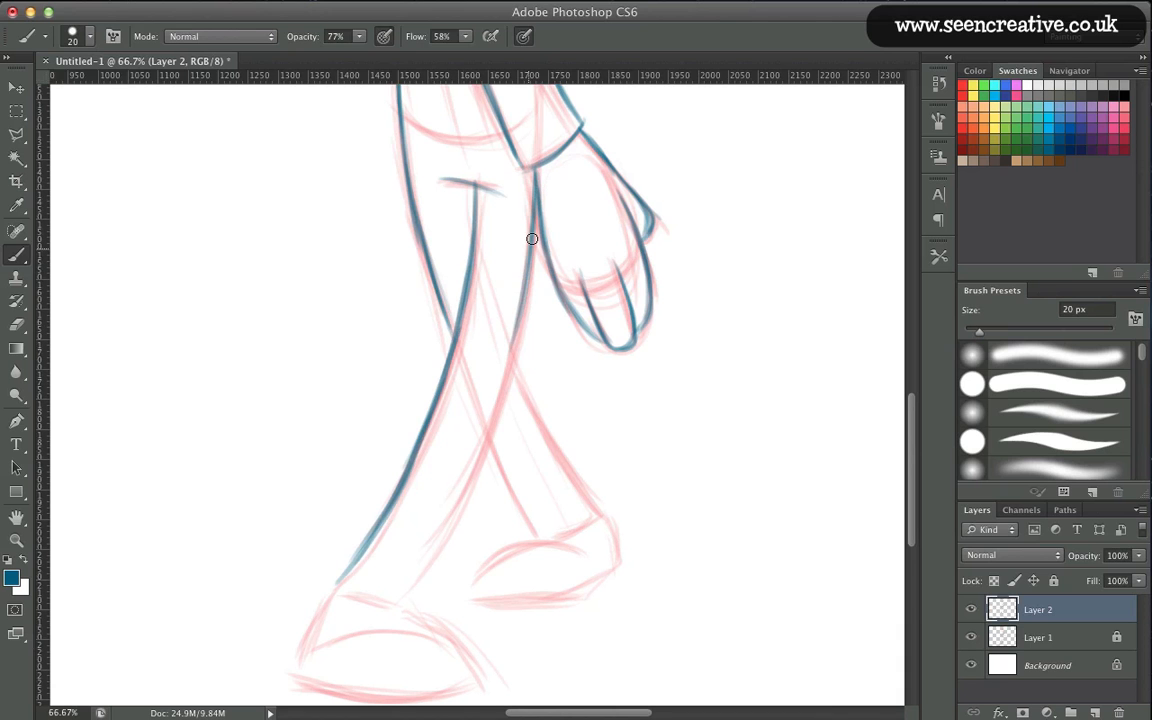
left_click_drag(532, 240, 496, 402)
left_click_drag(530, 286, 467, 471)
left_click_drag(514, 342, 424, 561)
mouse_move(470, 440)
left_mouse_down()
mouse_move(410, 590)
mouse_move(437, 543)
left_mouse_up()
left_click_drag(450, 500, 403, 603)
Trace both edges of the rear leg from behind the front leg down to the rear ankle.
mouse_move(531, 243)
left_mouse_down()
mouse_move(512, 338)
mouse_move(519, 490)
left_mouse_up()
left_click_drag(487, 433, 536, 529)
left_click_drag(490, 440, 536, 530)
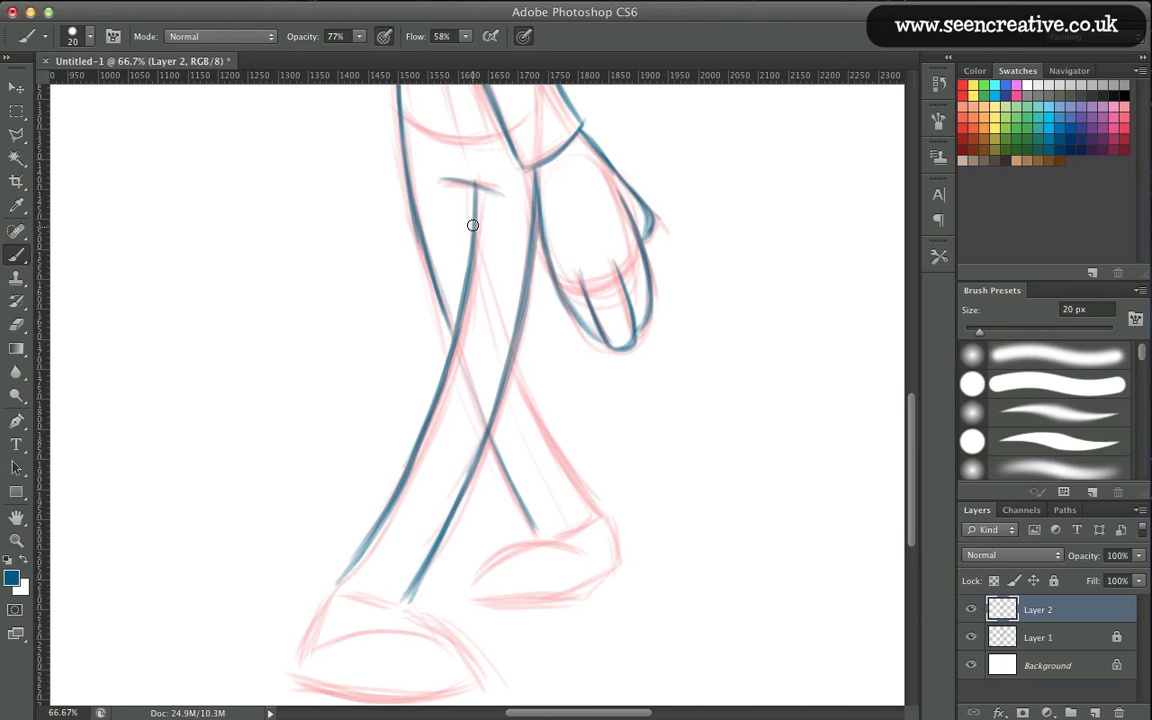
mouse_move(518, 374)
left_mouse_down()
mouse_move(550, 430)
mouse_move(526, 401)
mouse_move(546, 431)
mouse_move(553, 534)
mouse_move(598, 504)
mouse_move(549, 529)
mouse_move(595, 508)
mouse_move(554, 478)
mouse_move(621, 551)
mouse_move(596, 518)
mouse_move(615, 533)
mouse_move(493, 561)
mouse_move(551, 549)
mouse_move(476, 576)
mouse_move(524, 546)
left_mouse_up()
Trace the rear shoe with its heel, rounded toe, sole and ankle opening.
mouse_move(607, 571)
left_mouse_down()
mouse_move(539, 598)
mouse_move(562, 598)
mouse_move(462, 597)
mouse_move(483, 566)
mouse_move(532, 543)
mouse_move(577, 555)
mouse_move(607, 541)
mouse_move(601, 520)
mouse_move(619, 541)
mouse_move(613, 564)
mouse_move(552, 598)
mouse_move(569, 595)
mouse_move(463, 595)
left_mouse_up()
scroll(285, 520, "down", 3)
scroll(285, 520, "left", 2)
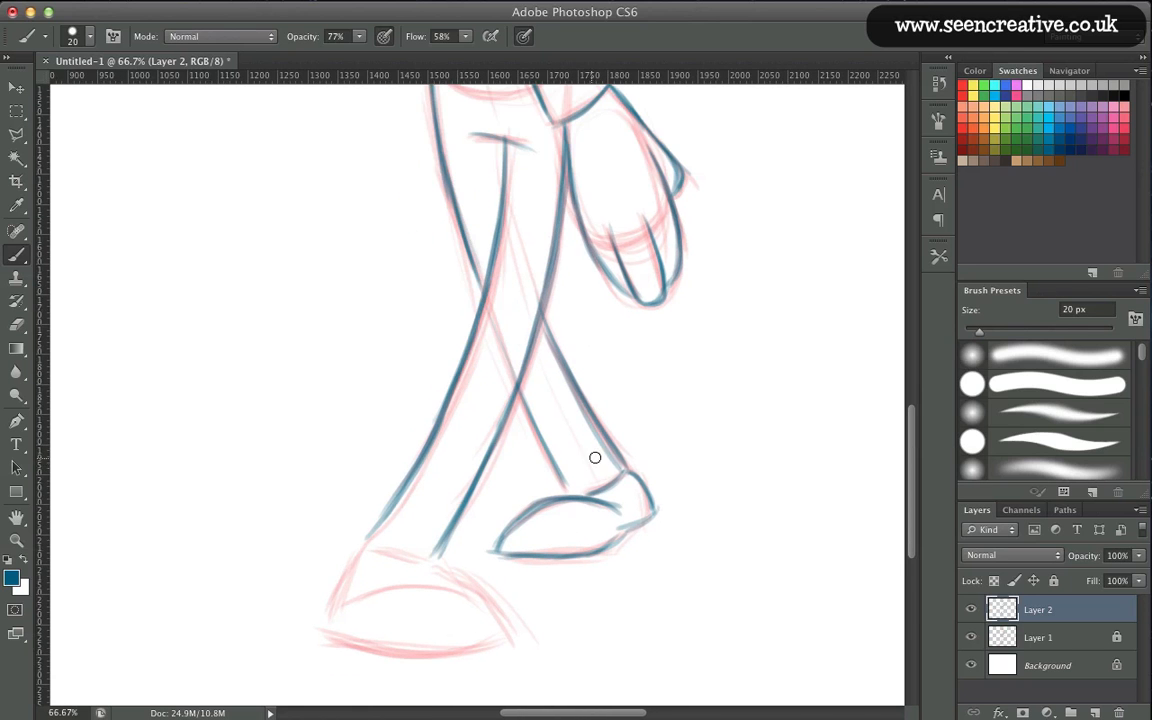
Trace the front trouser hem and the front shoe with its sides, toe cap line and sole.
scroll(429, 376, "down", 5)
scroll(429, 376, "left", 3)
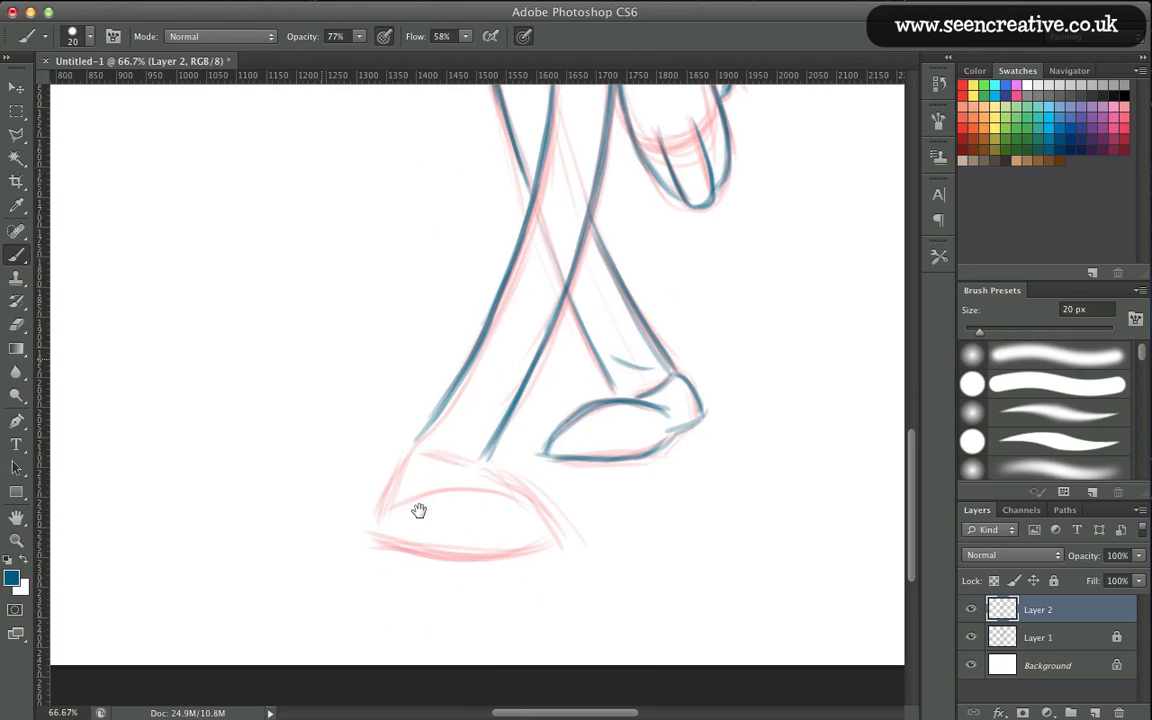
mouse_move(480, 461)
left_mouse_down()
mouse_move(423, 453)
mouse_move(467, 461)
mouse_move(411, 454)
mouse_move(382, 505)
left_mouse_up()
left_click_drag(482, 462, 557, 538)
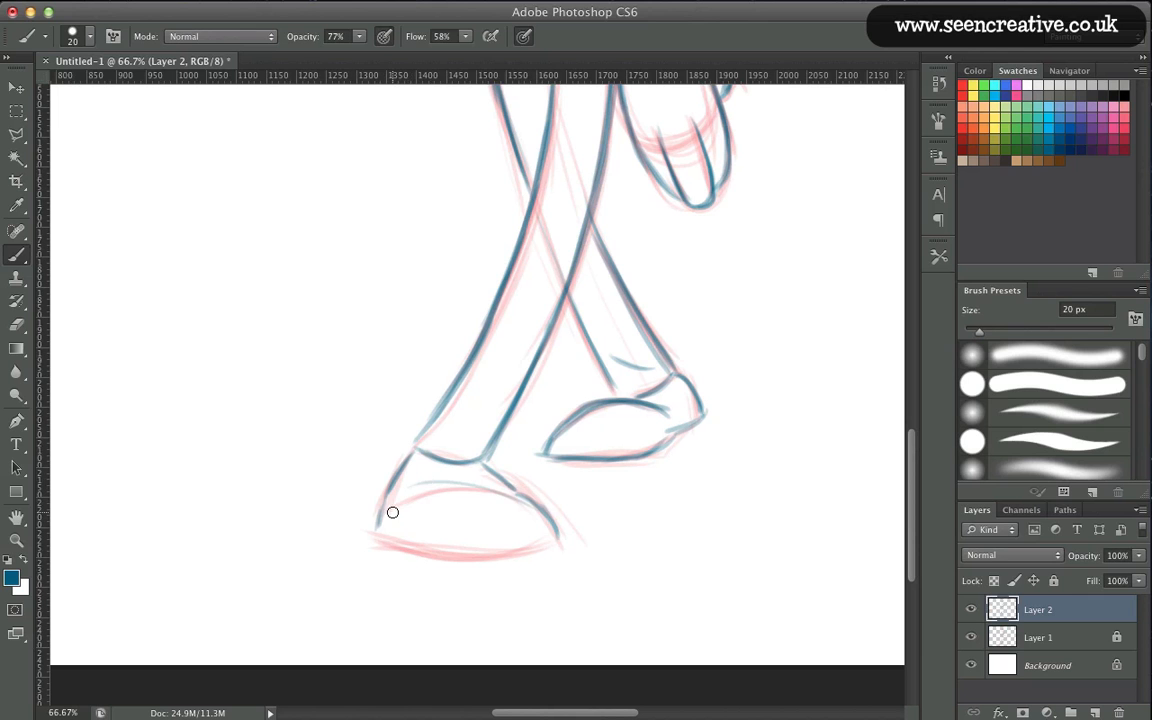
mouse_move(393, 514)
left_mouse_down()
mouse_move(489, 497)
mouse_move(553, 536)
mouse_move(525, 552)
mouse_move(393, 536)
mouse_move(548, 539)
mouse_move(376, 527)
mouse_move(557, 534)
mouse_move(377, 535)
mouse_move(509, 553)
mouse_move(382, 517)
mouse_move(378, 536)
mouse_move(412, 452)
left_mouse_up()
left_click_drag(544, 538, 553, 524)
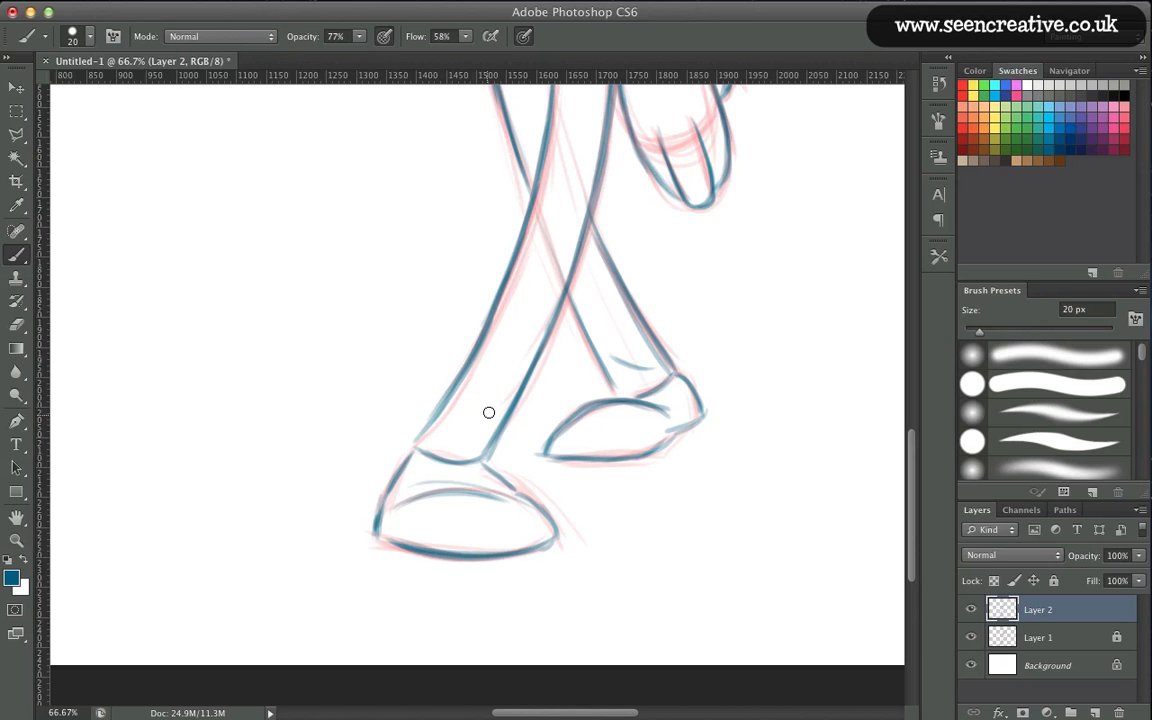
left_click_drag(484, 422, 446, 433)
key("super+0")
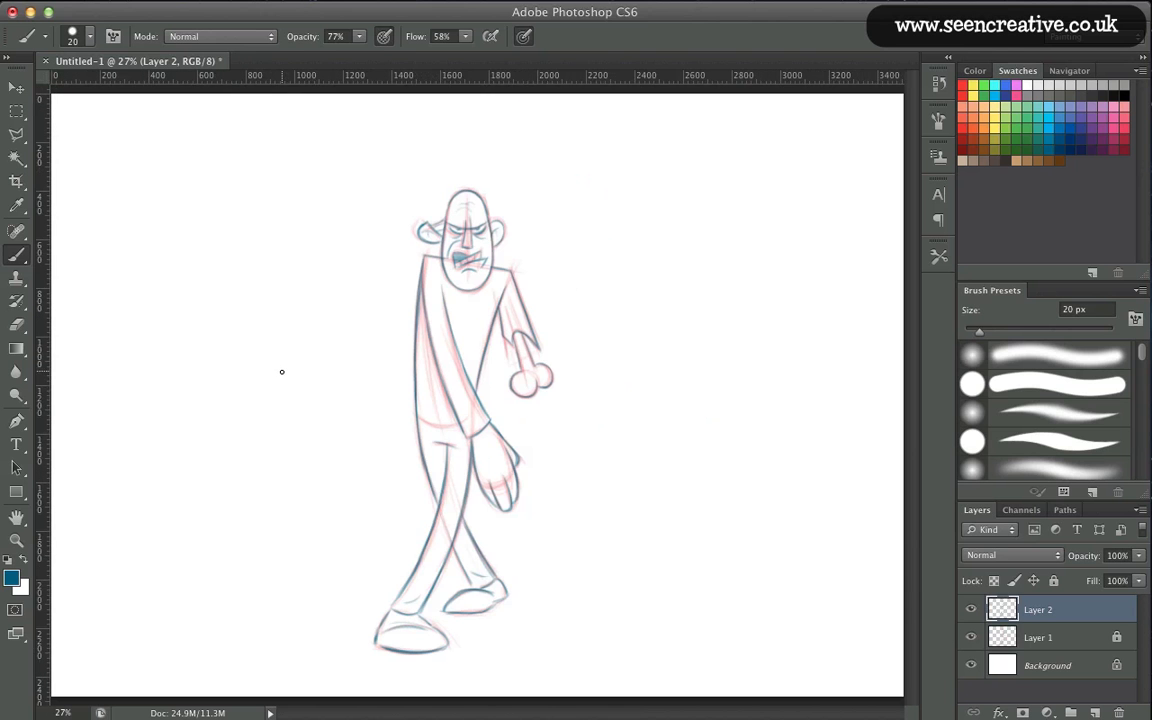
Trace the shirt's curved bottom hem, the knuckle line across the lowered hand and the sleeve's cuff line in dark blue.
key("super+equal")
key("super+equal")
key("super+equal")
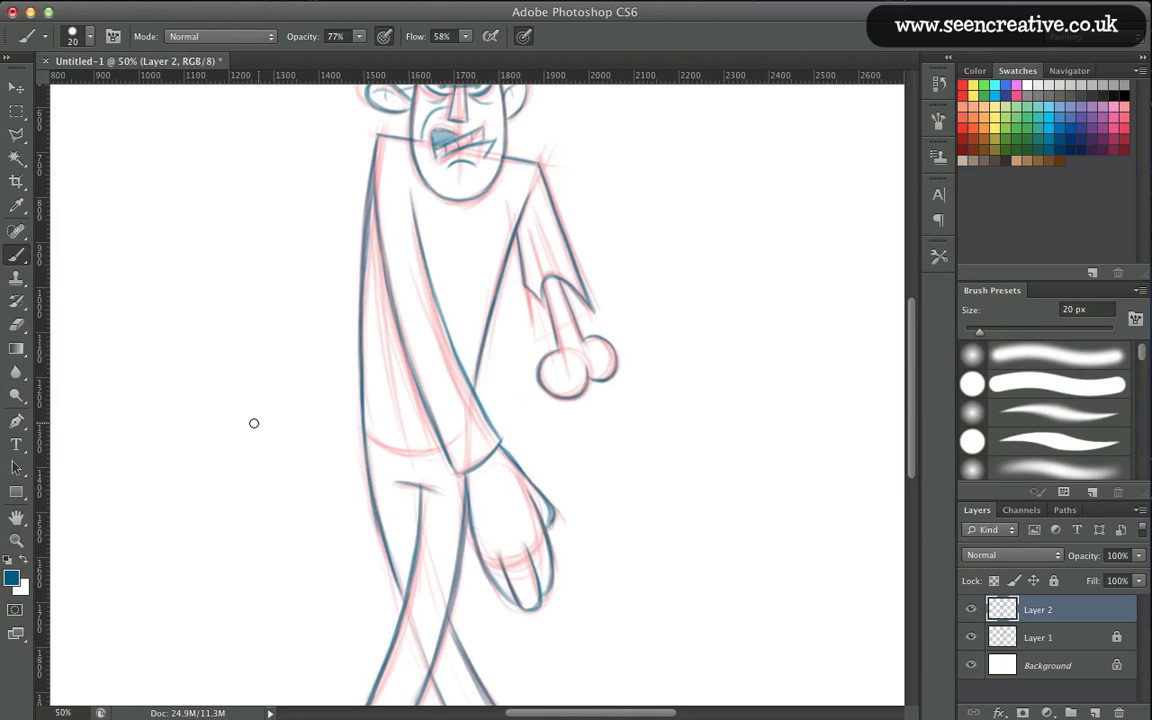
mouse_move(458, 438)
left_mouse_down()
mouse_move(375, 414)
mouse_move(455, 450)
mouse_move(413, 448)
mouse_move(377, 424)
left_mouse_up()
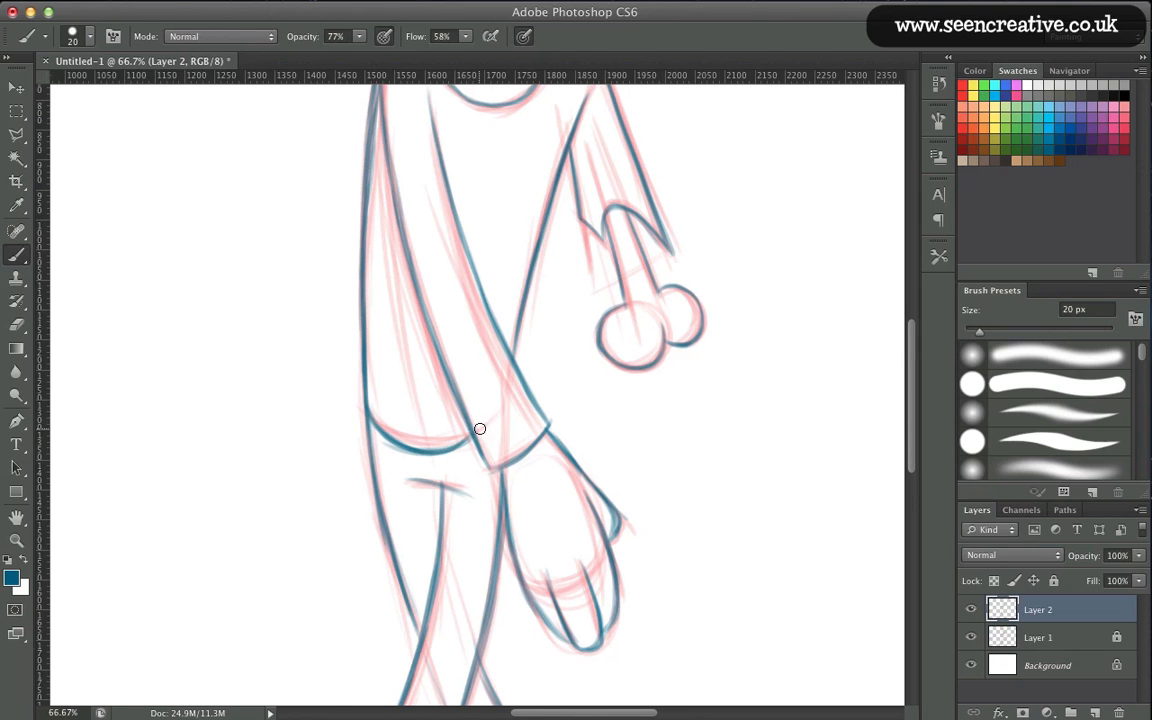
left_click_drag(476, 429, 379, 427)
left_click_drag(546, 578, 586, 562)
left_click_drag(522, 413, 487, 440)
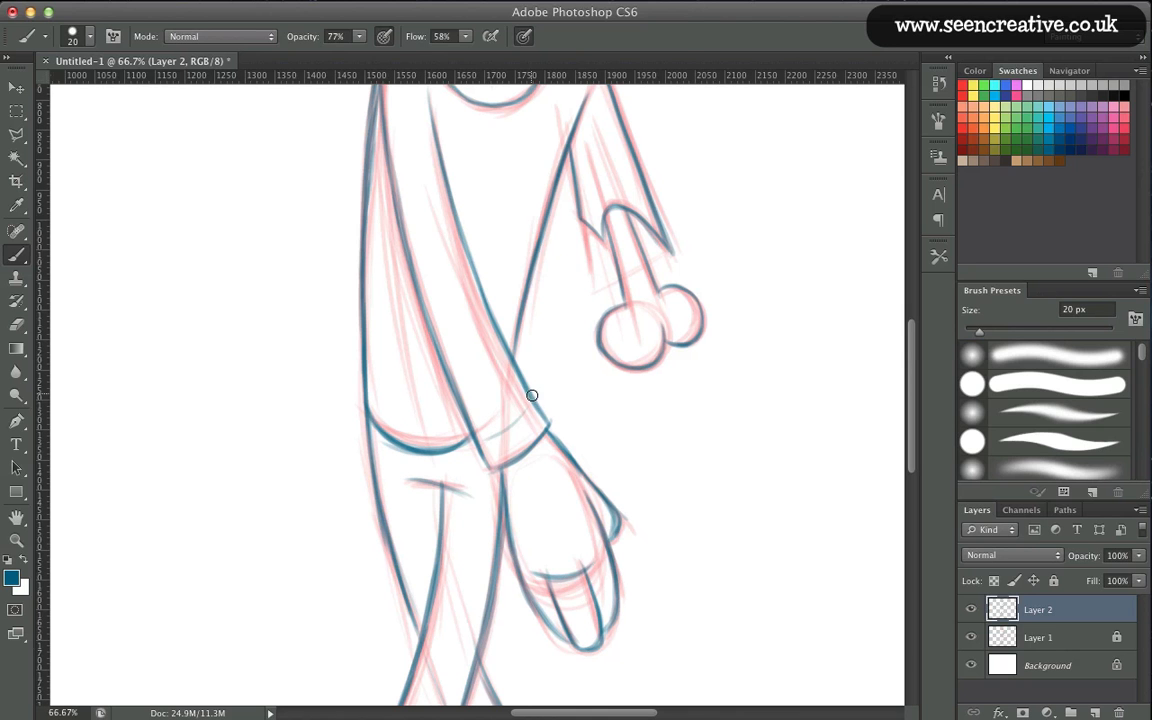
Hide the red sketch on Layer 1 and save the document as Zombie001_Sketch.psd.
key("super+minus")
key("super+minus")
key("super+minus")
key("super+plus")
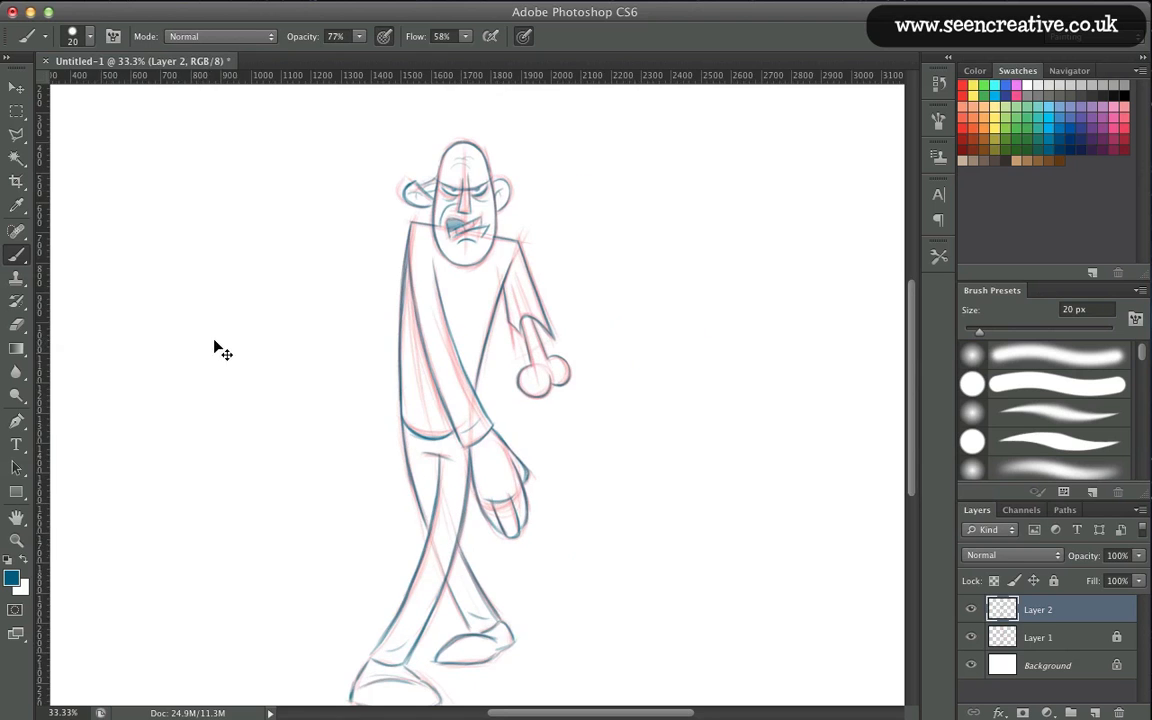
left_click_drag(212, 338, 230, 307)
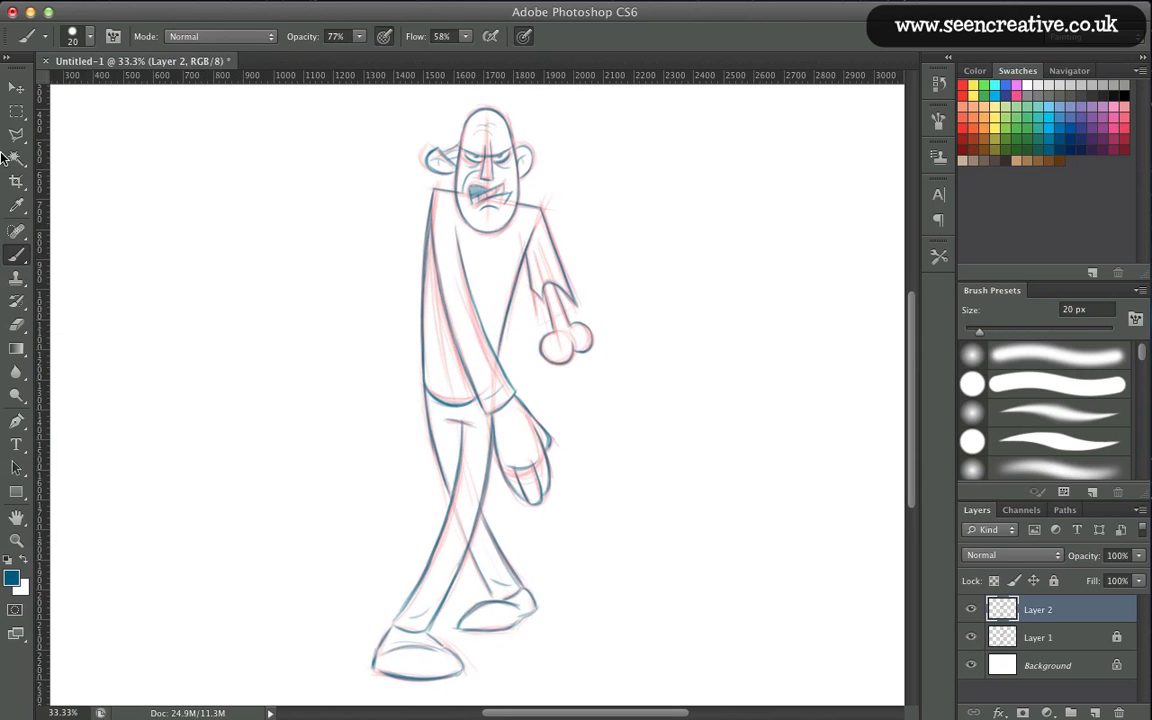
left_click(970, 638)
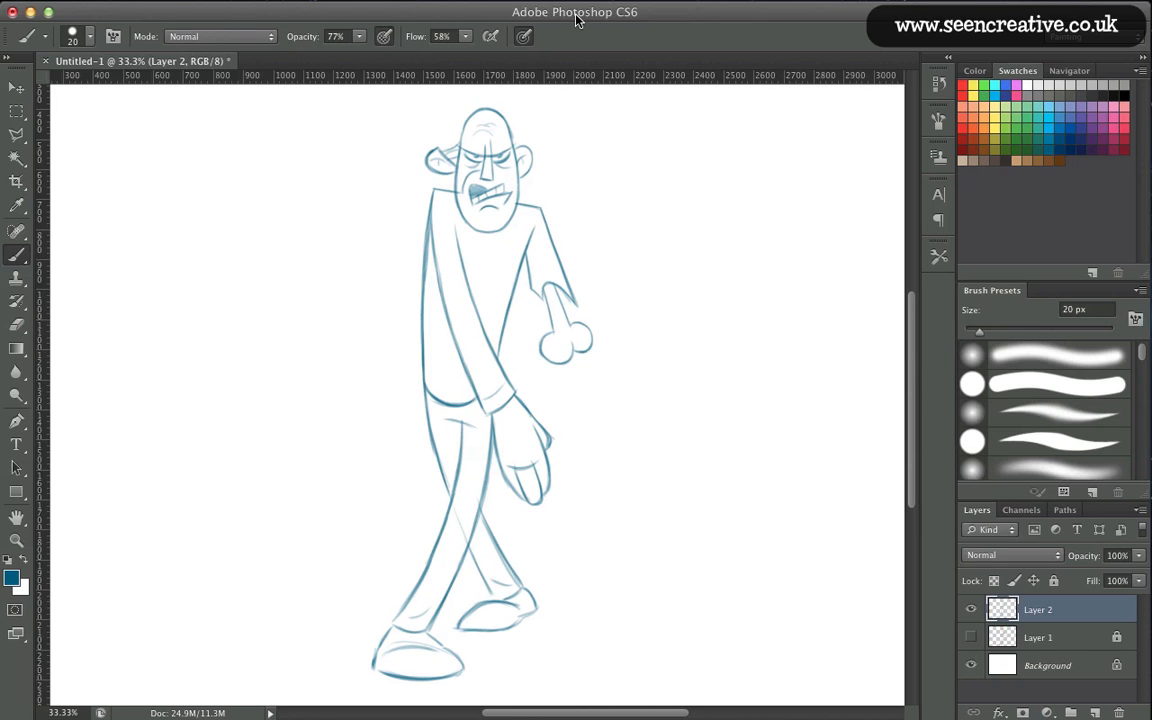
key("super+minus")
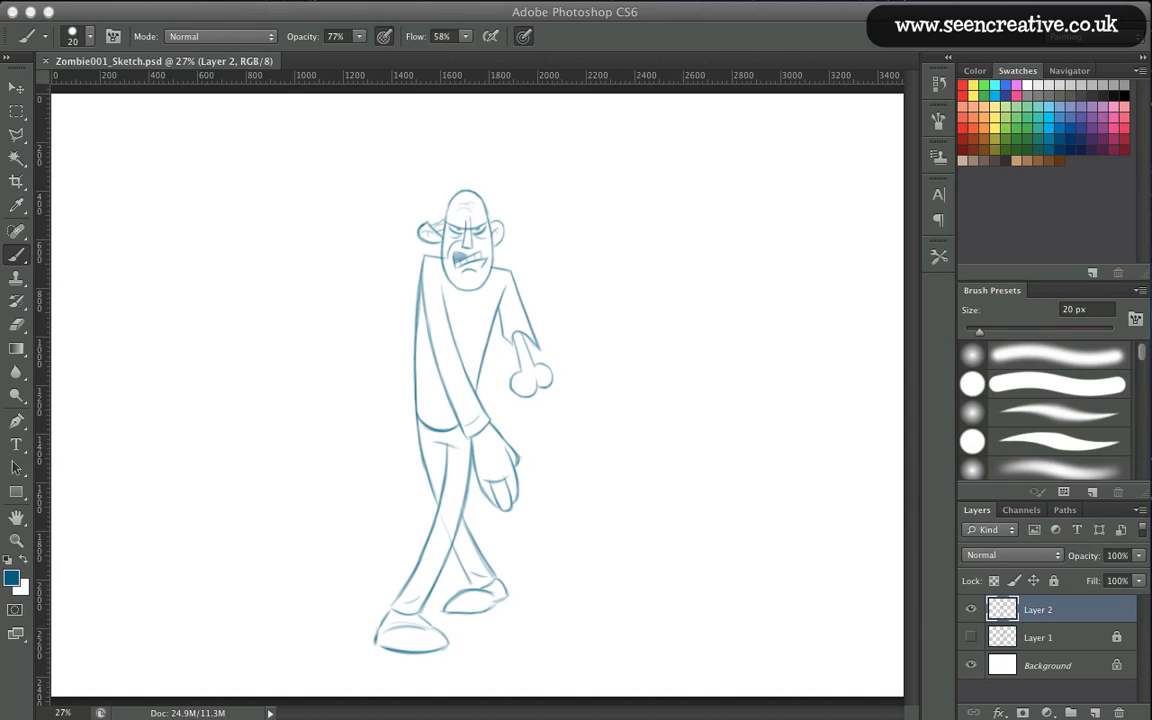
Duplicate Layer 2 and place the copied character to the right of the original.
mouse_move(1050, 612)
left_mouse_down()
mouse_move(1080, 617)
mouse_move(1095, 712)
left_mouse_up()
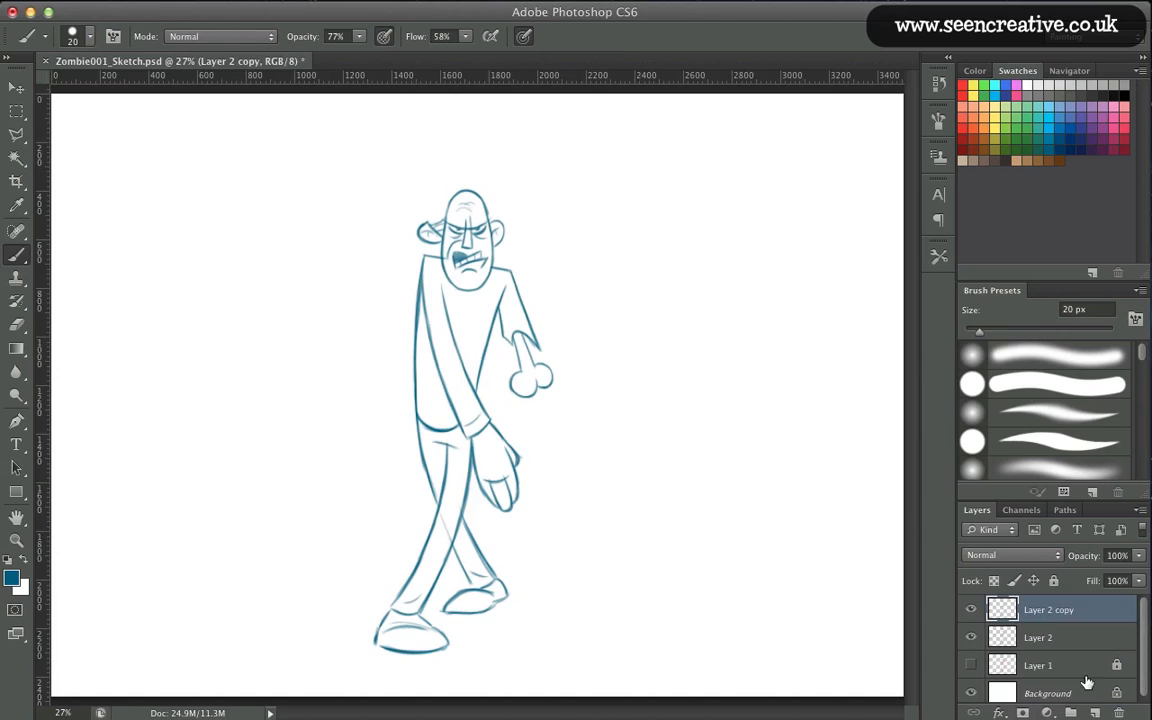
left_click(18, 90)
left_click_drag(442, 399, 752, 382)
Create a new layer and sketch a red oval palm beside the copied character's shoulder with a 15 px brush.
left_click(1095, 712)
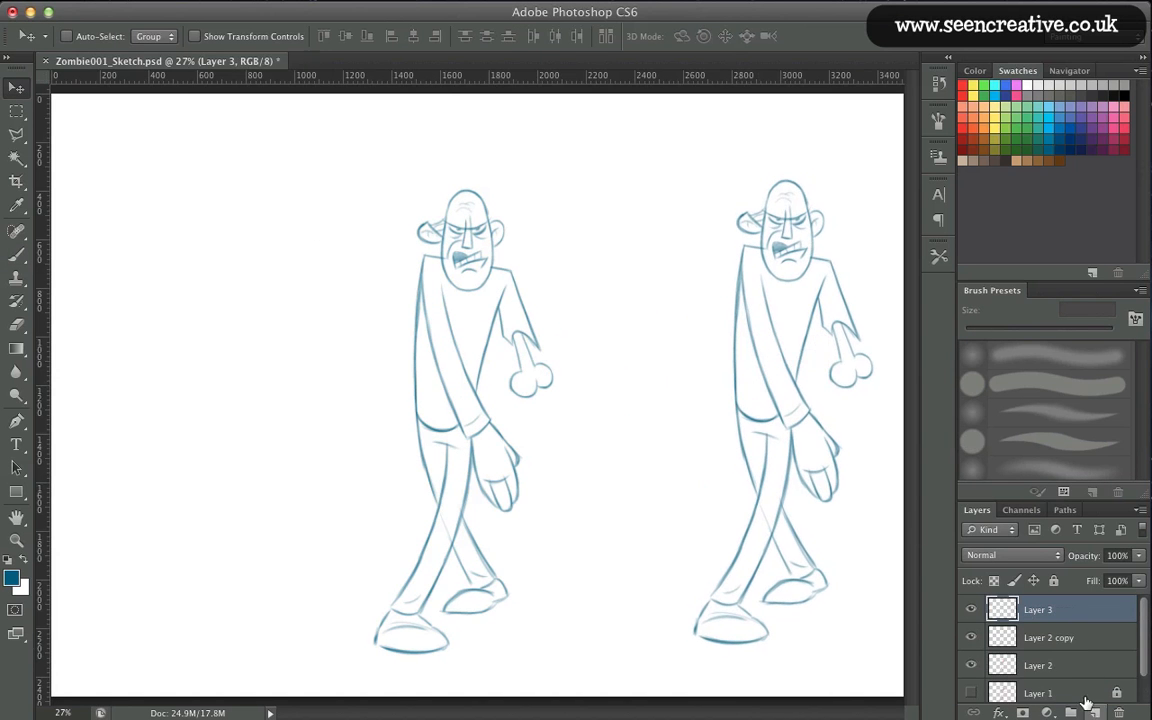
key("z")
left_click_drag(612, 172, 860, 393)
key("b")
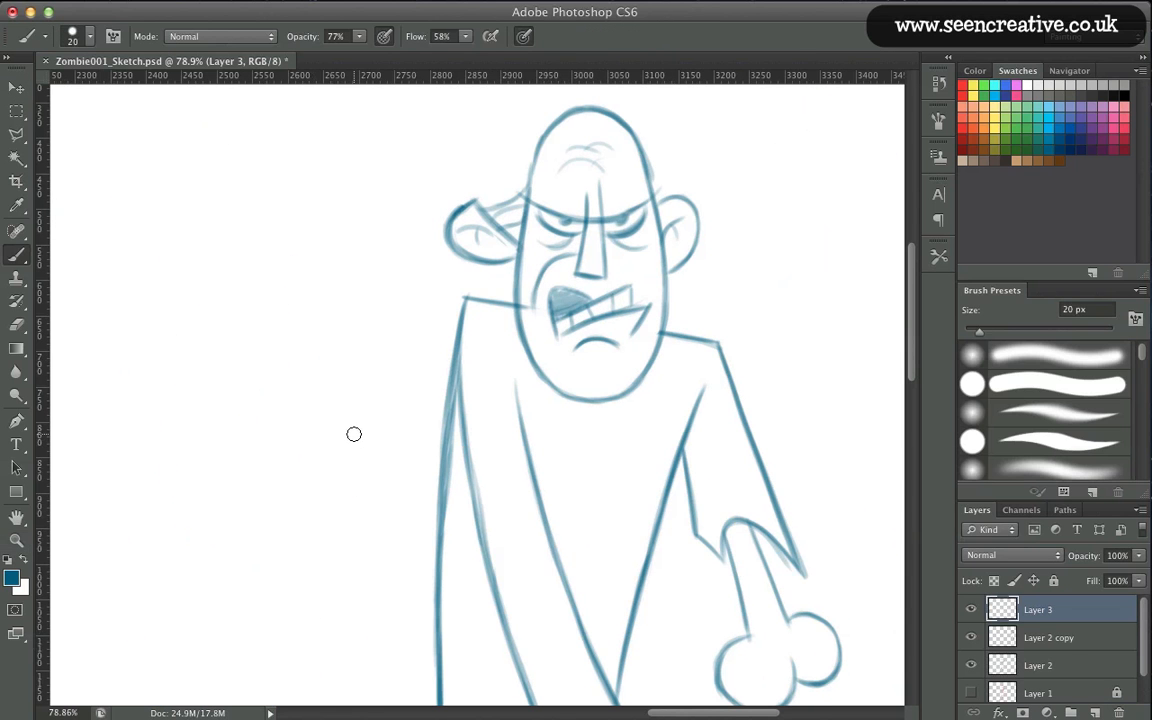
key("bracketleft")
left_click(963, 84)
left_click_drag(198, 304, 350, 291)
mouse_move(206, 302)
left_mouse_down()
mouse_move(262, 380)
mouse_move(196, 317)
left_mouse_up()
Sketch a short, blunt thumb extending from the palm oval toward the character's shoulder.
mouse_move(252, 371)
left_mouse_down()
mouse_move(196, 306)
mouse_move(348, 356)
mouse_move(313, 373)
mouse_move(185, 319)
mouse_move(331, 291)
mouse_move(432, 378)
mouse_move(395, 408)
left_mouse_up()
left_click_drag(364, 358, 392, 397)
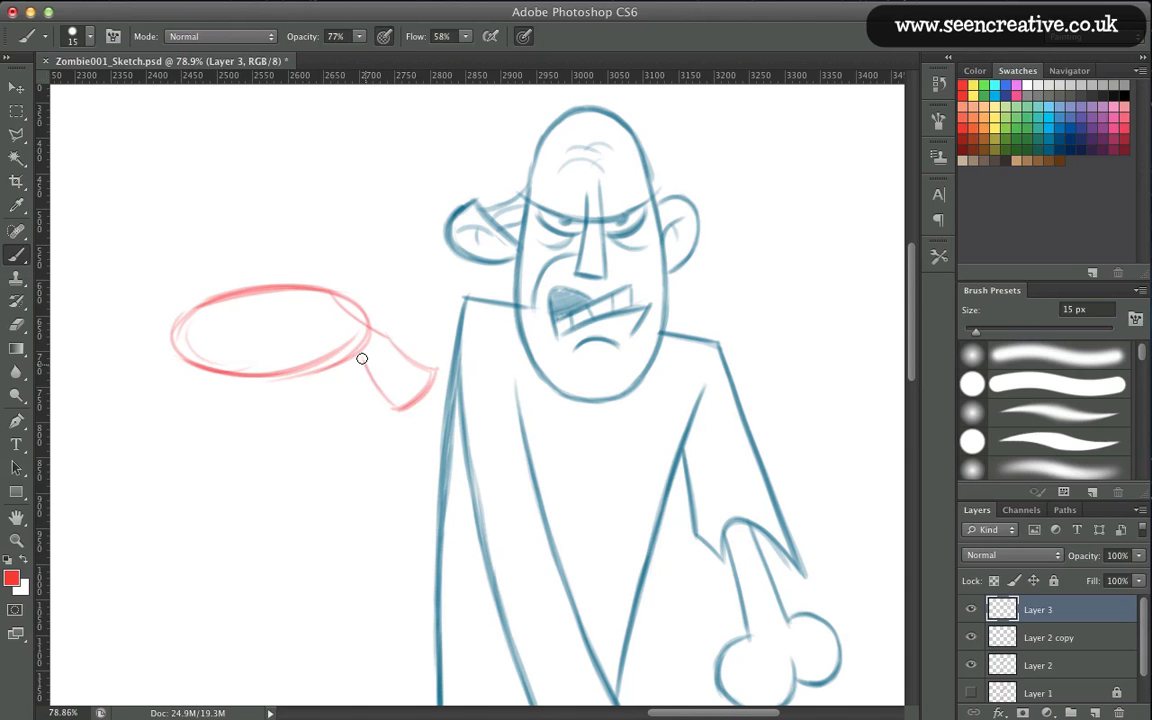
mouse_move(273, 350)
left_mouse_down()
mouse_move(316, 368)
mouse_move(366, 364)
mouse_move(411, 414)
mouse_move(419, 404)
mouse_move(352, 302)
left_mouse_up()
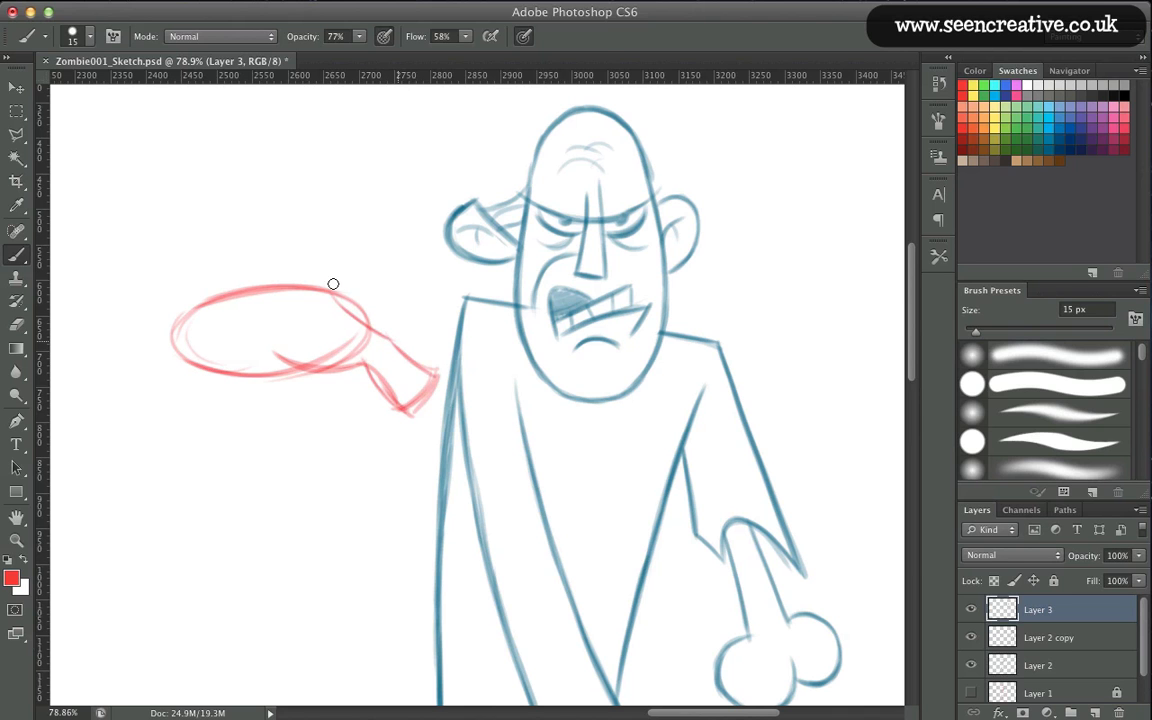
left_click_drag(437, 377, 265, 355)
Sketch two blocky upright fingers with rounded tips overlapping the palm oval.
left_click_drag(320, 235, 342, 333)
left_click_drag(284, 237, 292, 340)
left_click_drag(285, 240, 292, 336)
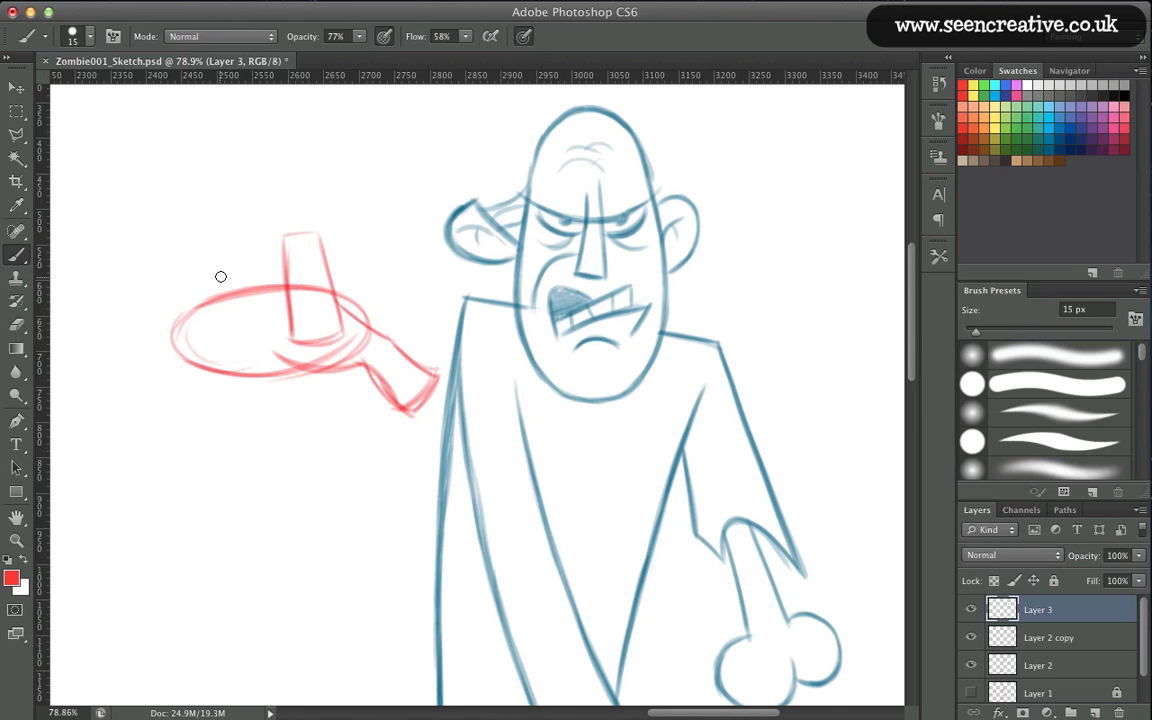
mouse_move(208, 253)
left_mouse_down()
mouse_move(244, 249)
mouse_move(257, 338)
mouse_move(221, 350)
left_mouse_up()
left_click_drag(244, 246, 257, 338)
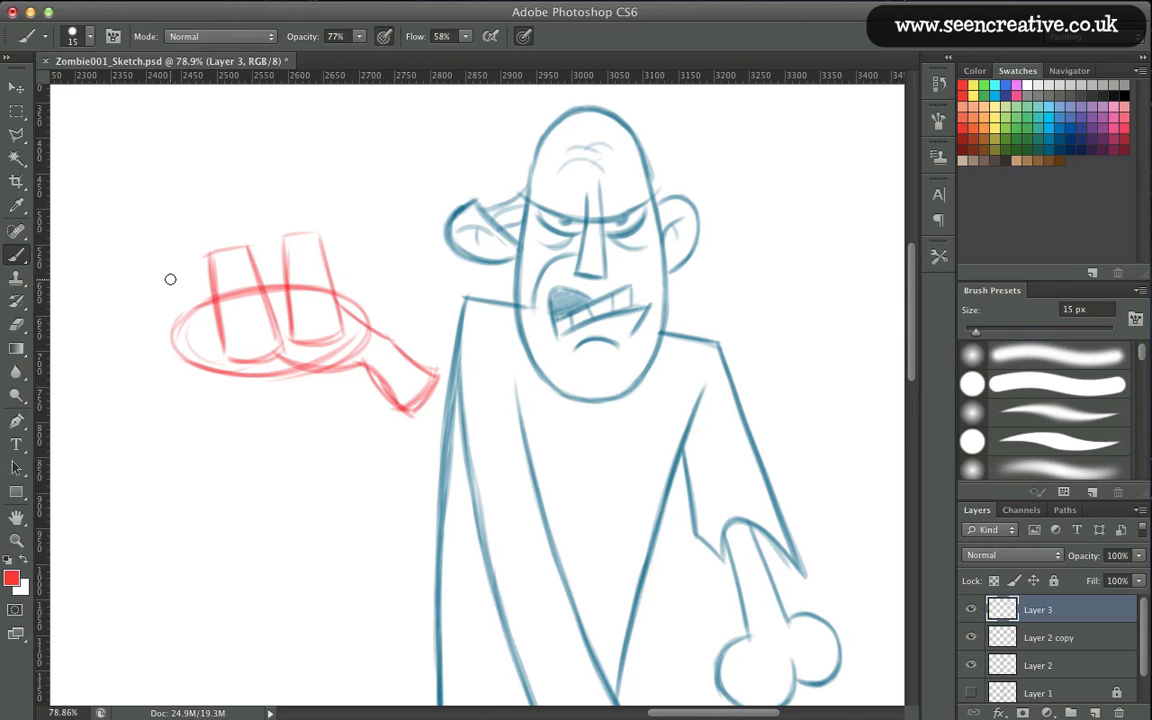
Sketch a third blocky finger at the palm's outer end and join the first two fingers with a curved web.
left_click_drag(173, 280, 152, 356)
left_click_drag(201, 311, 196, 372)
left_click_drag(207, 278, 169, 278)
left_click_drag(168, 284, 154, 384)
mouse_move(285, 242)
left_mouse_down()
mouse_move(248, 251)
mouse_move(254, 263)
left_mouse_up()
mouse_move(320, 236)
left_mouse_down()
mouse_move(343, 320)
mouse_move(354, 315)
left_mouse_up()
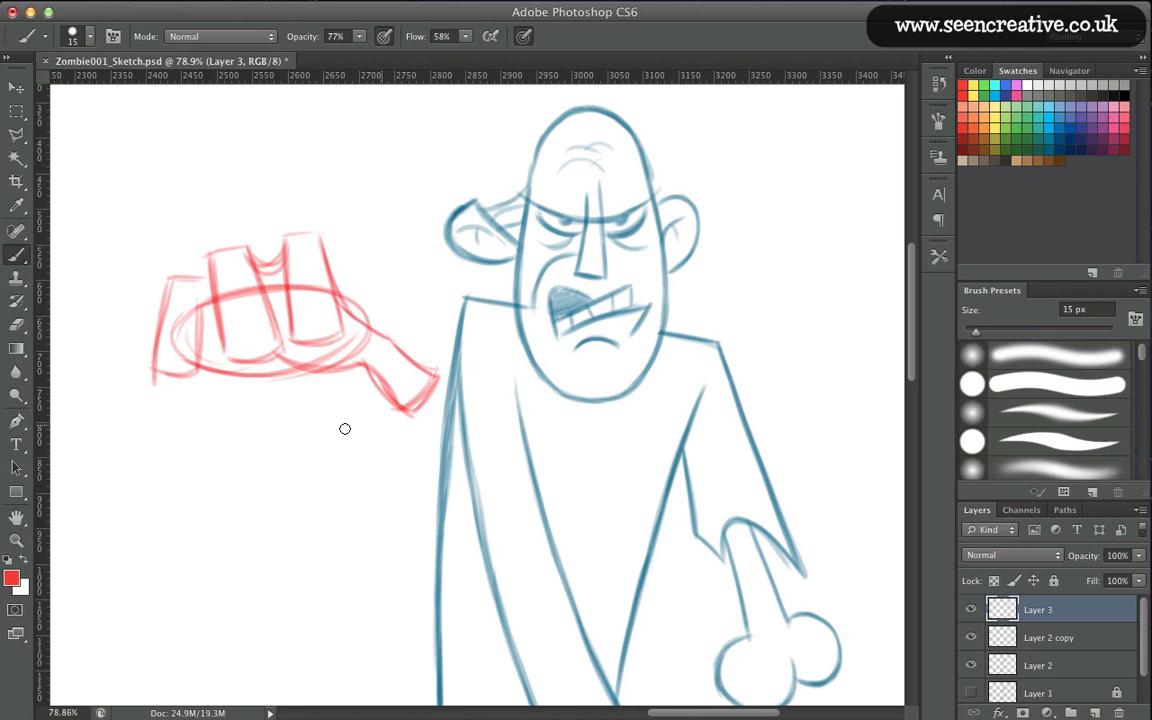
Add arched fingernails to the three fingers and strengthen the outlines of the palm and thumb.
mouse_move(197, 360)
left_mouse_down()
mouse_move(261, 342)
mouse_move(235, 326)
mouse_move(265, 339)
mouse_move(235, 343)
mouse_move(251, 348)
mouse_move(268, 307)
mouse_move(312, 299)
left_mouse_up()
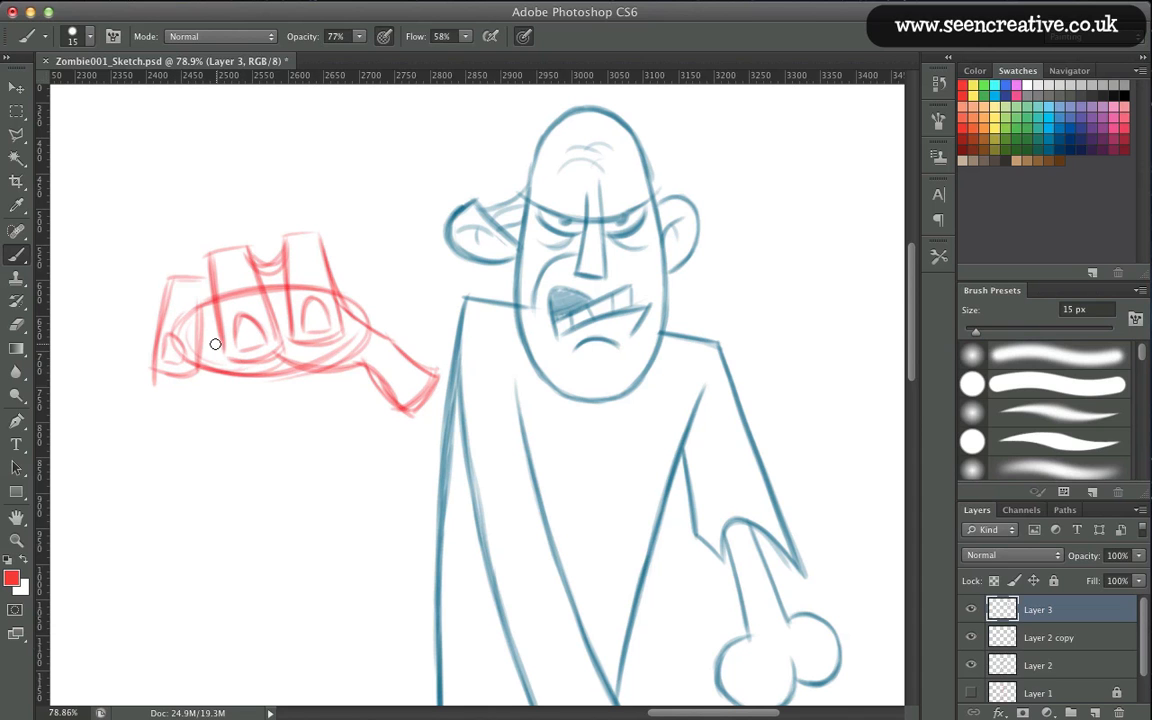
mouse_move(204, 324)
left_mouse_down()
mouse_move(262, 368)
mouse_move(212, 357)
mouse_move(268, 376)
left_mouse_up()
left_click_drag(207, 350, 252, 378)
mouse_move(196, 326)
left_mouse_down()
mouse_move(197, 366)
mouse_move(155, 347)
mouse_move(182, 278)
mouse_move(201, 342)
left_mouse_up()
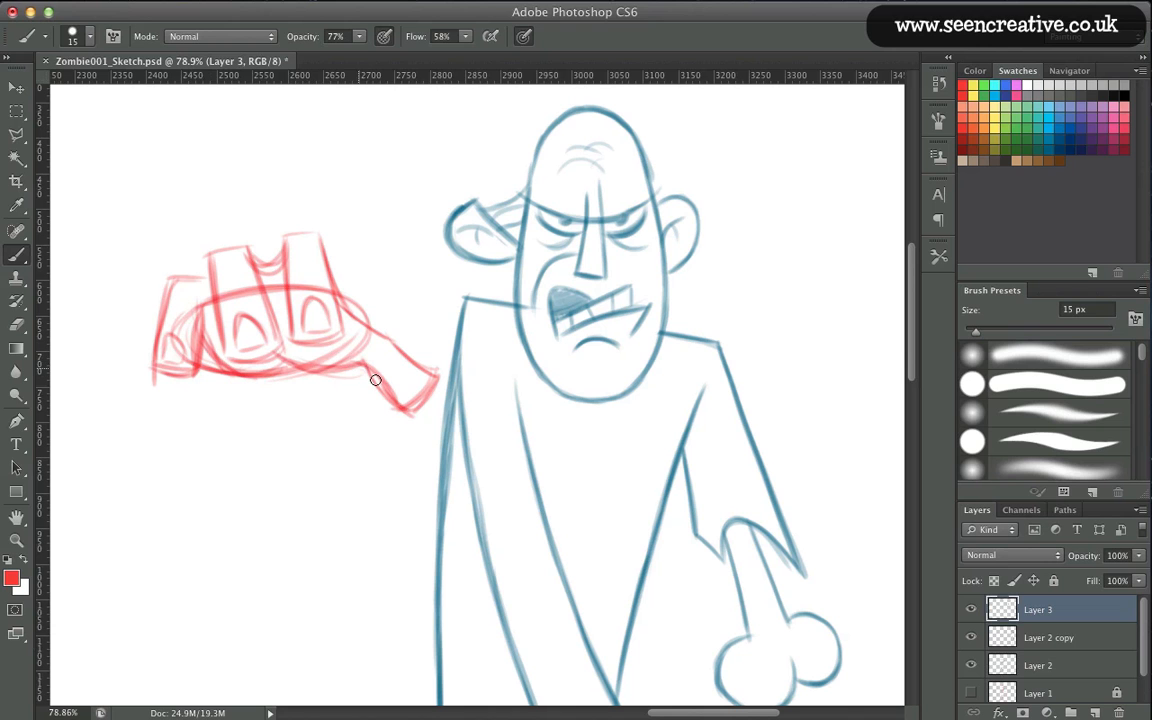
mouse_move(393, 366)
left_mouse_down()
mouse_move(348, 298)
mouse_move(298, 268)
left_mouse_up()
left_click_drag(396, 320, 367, 364)
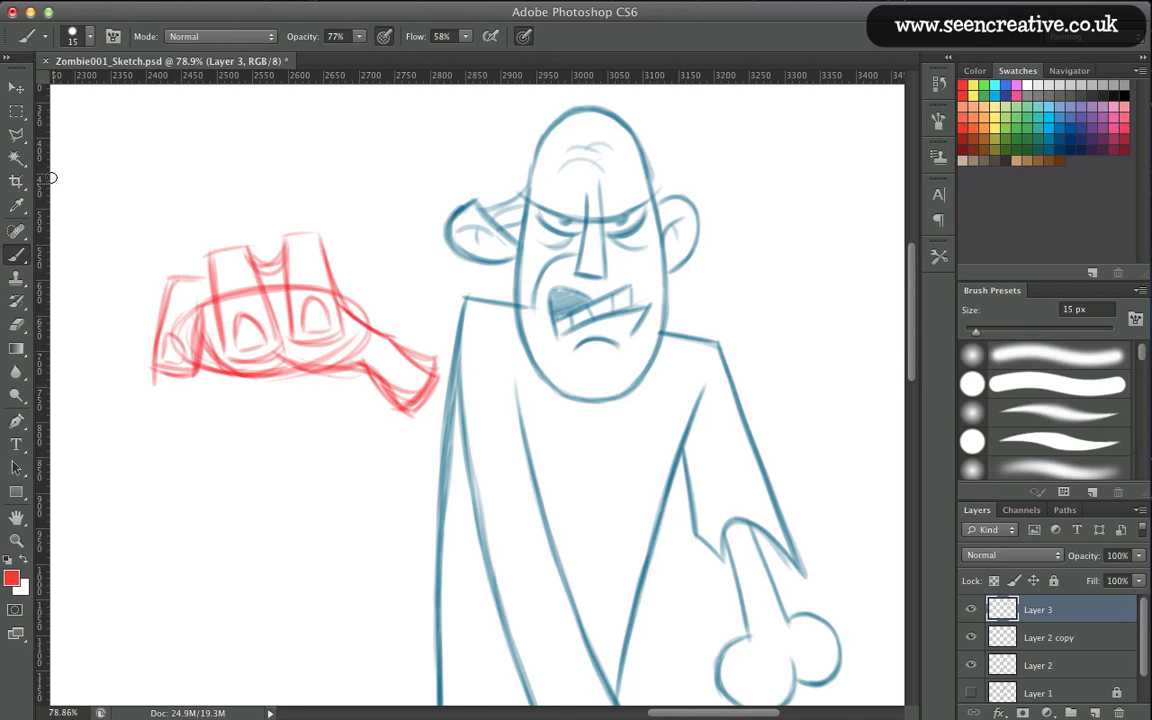
Select the thumb, rotate it by -13.71° and reposition it against the palm.
left_click(16, 111)
mouse_move(371, 302)
left_mouse_down()
mouse_move(432, 418)
mouse_move(461, 426)
left_mouse_up()
key("v")
left_click_drag(387, 394, 379, 387)
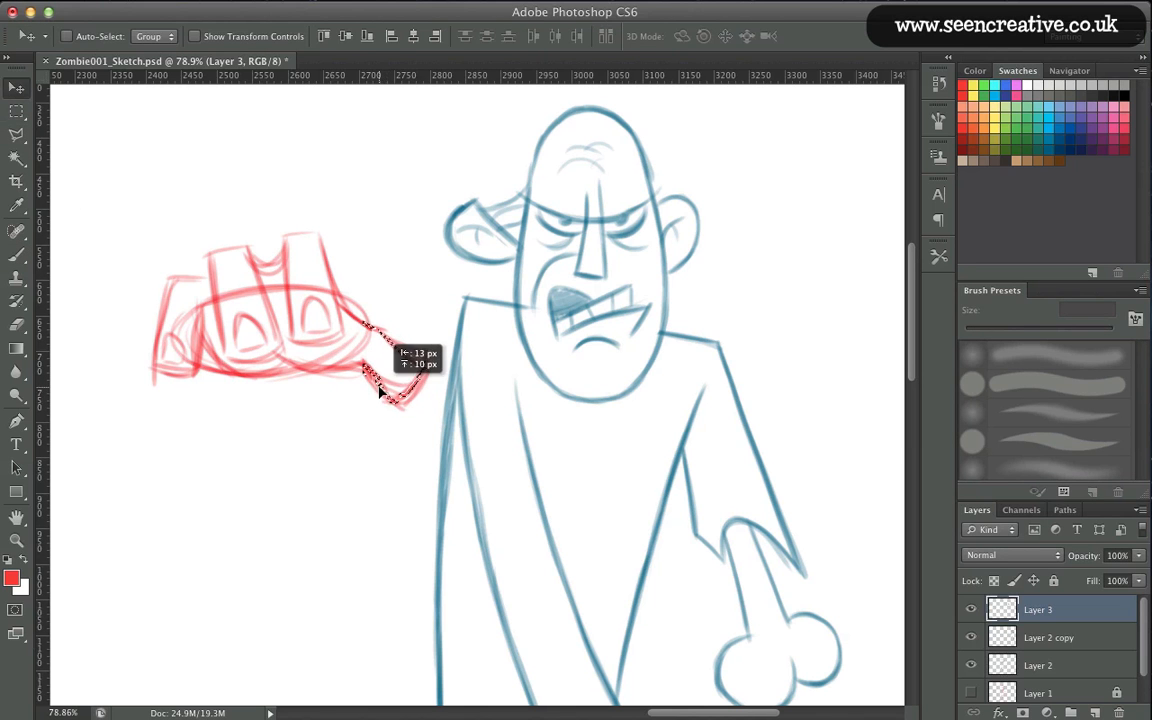
key("ctrl+t")
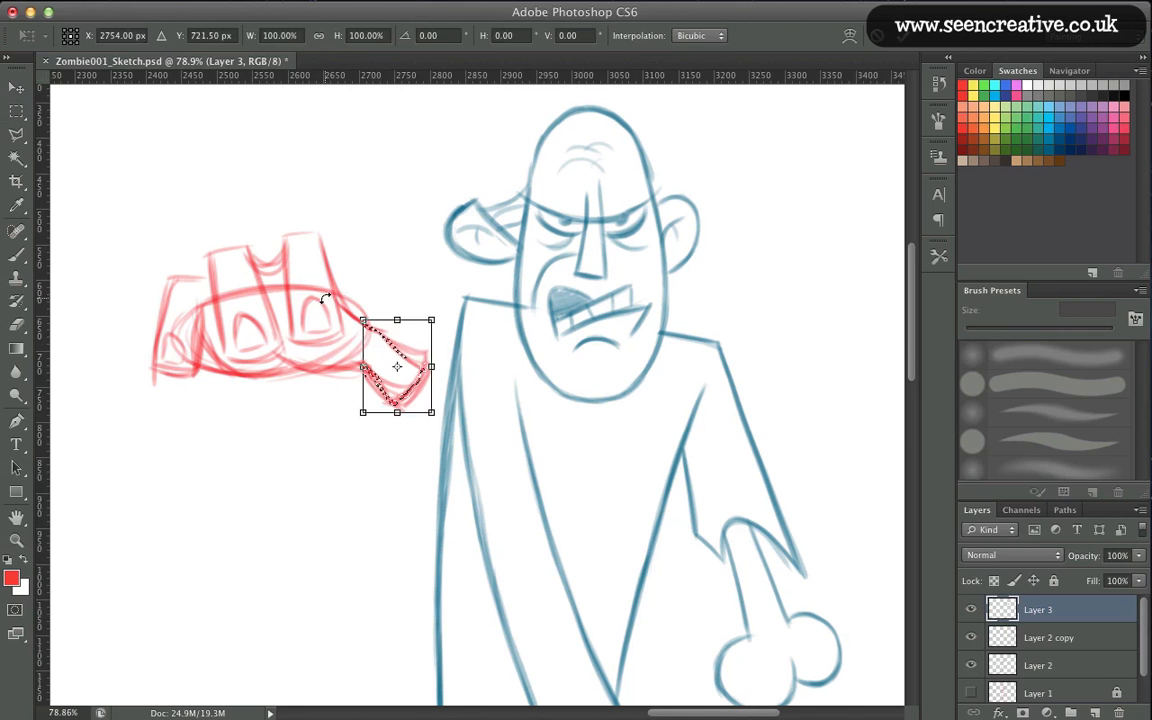
left_click_drag(325, 299, 312, 319)
mouse_move(378, 346)
left_mouse_down()
mouse_move(378, 334)
mouse_move(382, 349)
left_mouse_up()
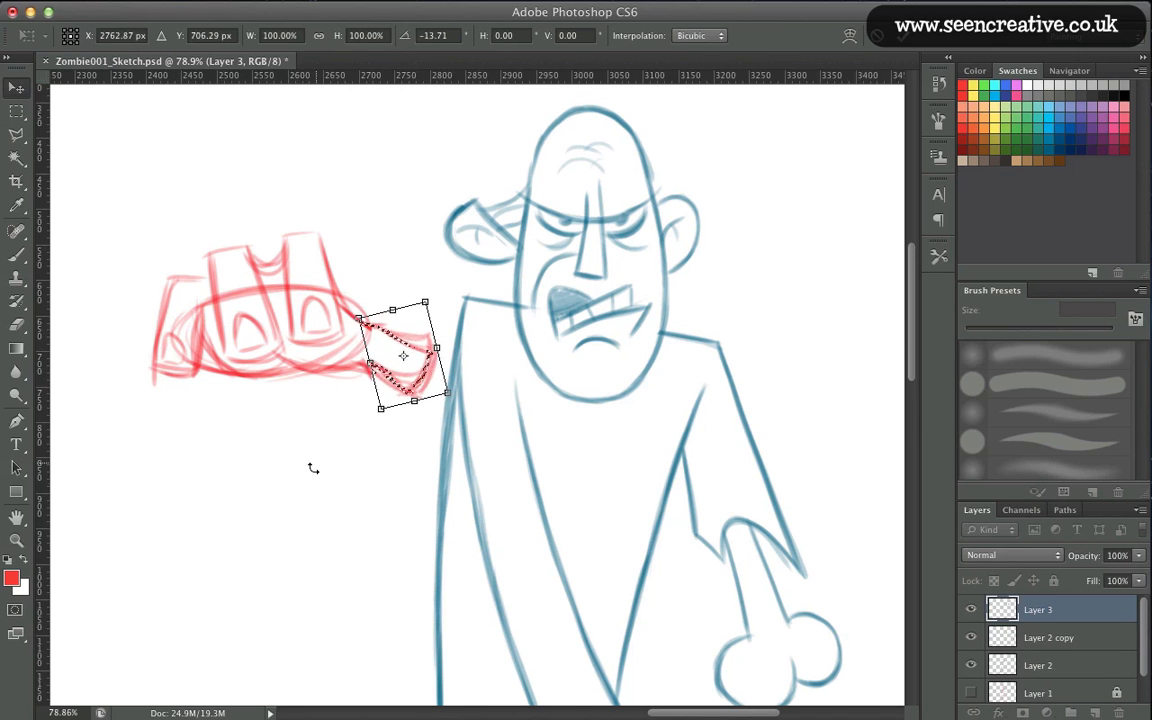
key("Return")
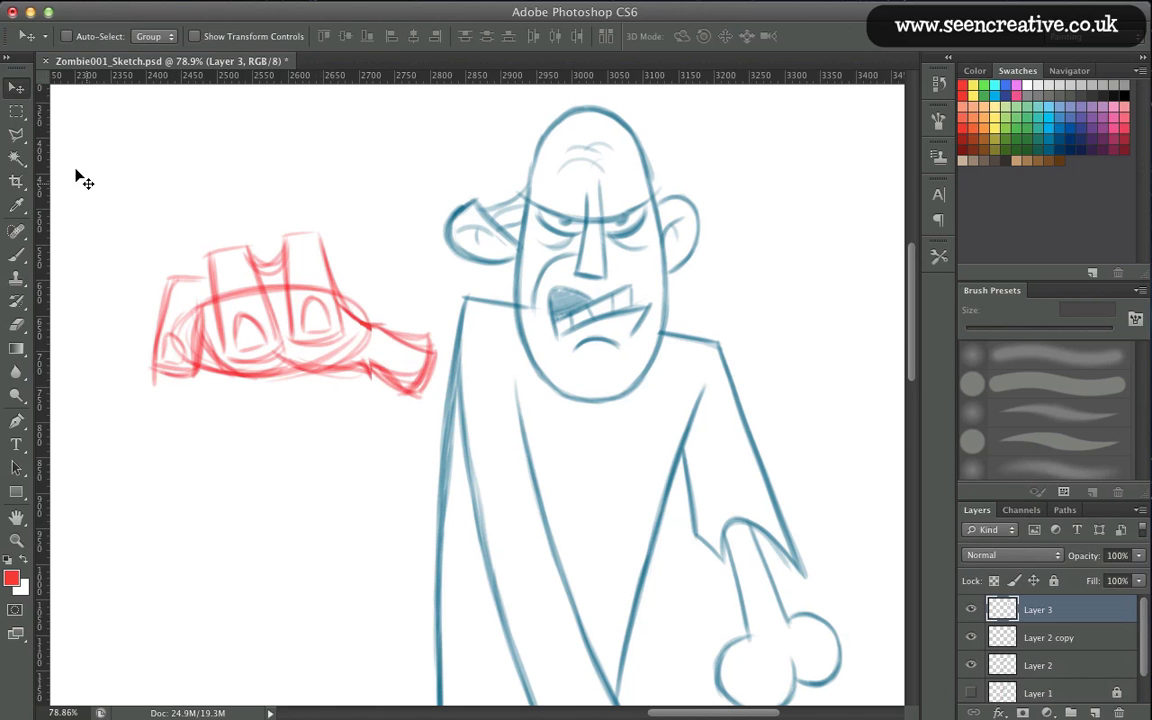
Rotate the whole red hand by -9.98° and move it up beside the character's ear.
key("ctrl+t")
left_click_drag(129, 206, 105, 254)
left_click_drag(215, 290, 214, 235)
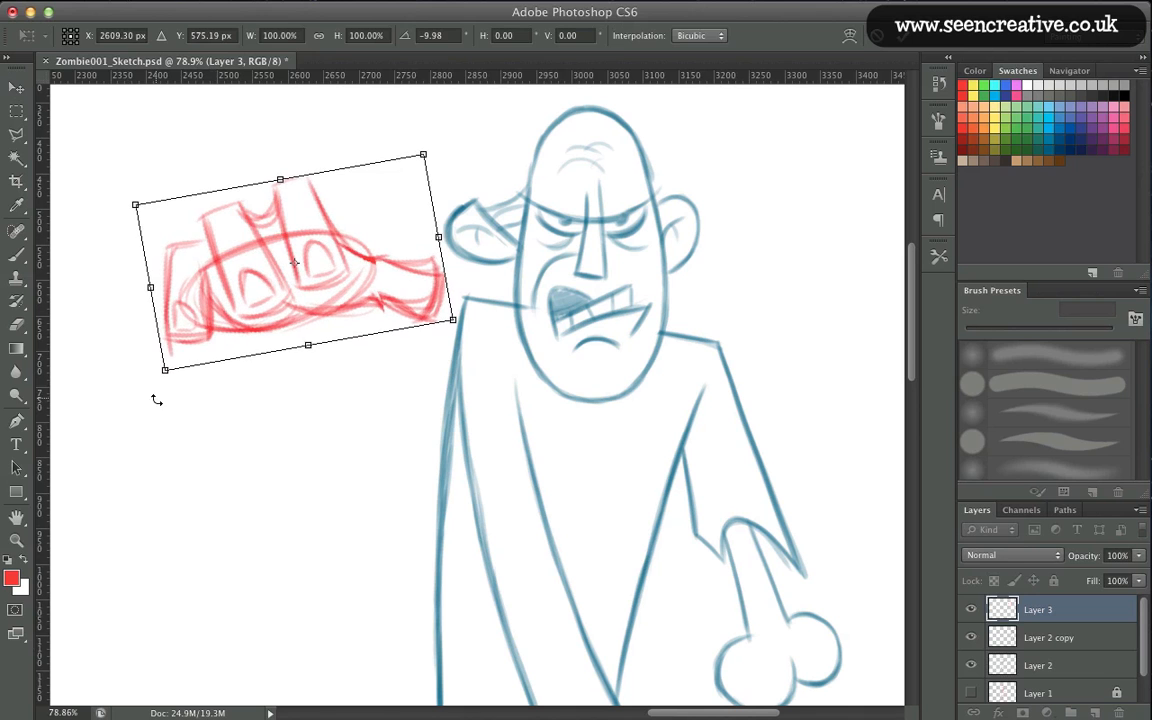
key("Return")
Rough in the raised arm's upper edge from shoulder to hand and the forearm's lower edge below the palm.
key("b")
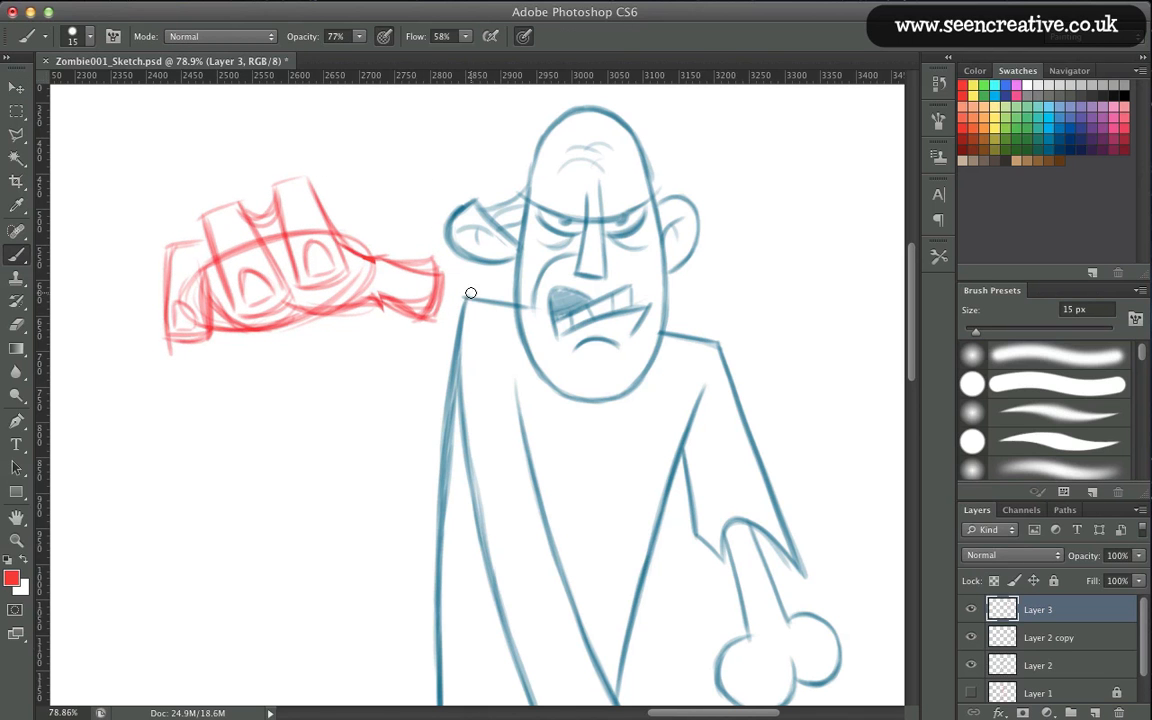
mouse_move(464, 304)
left_mouse_down()
mouse_move(408, 335)
mouse_move(431, 334)
mouse_move(336, 305)
mouse_move(376, 340)
left_mouse_up()
left_click_drag(324, 290, 405, 348)
left_click_drag(456, 308, 343, 333)
left_click_drag(255, 308, 339, 388)
left_click_drag(220, 270, 345, 391)
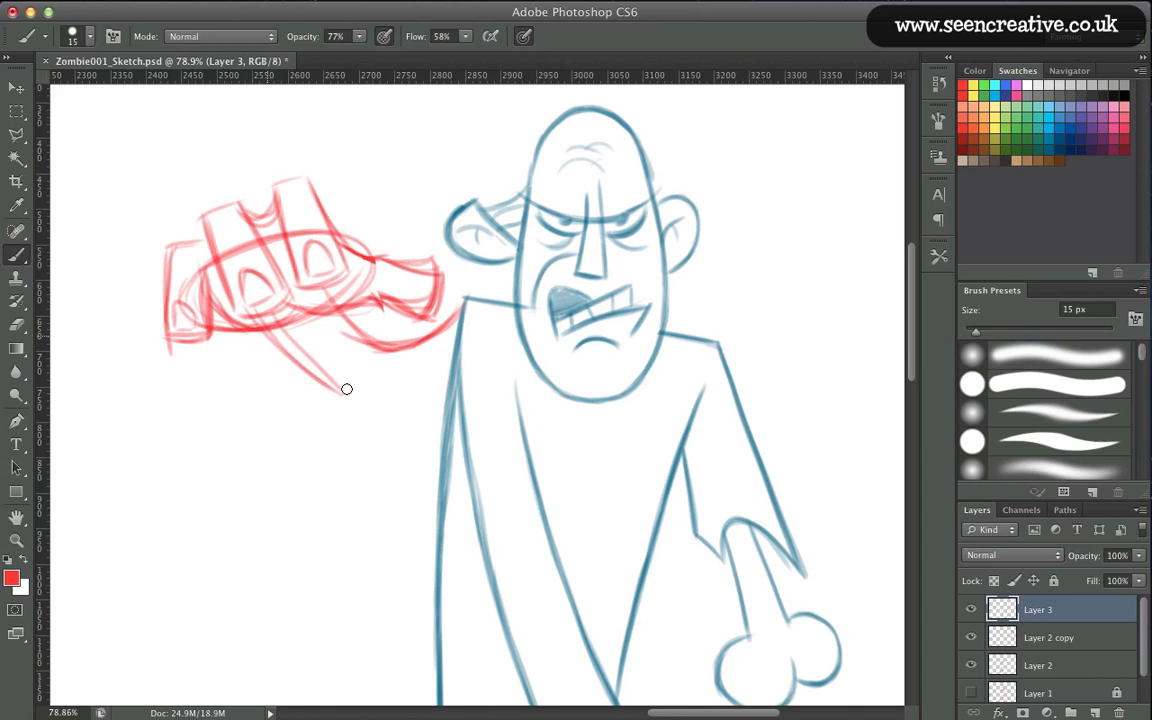
Sketch the raised arm's underside around the elbow to the torso and redraw the upper edge at the shoulder.
mouse_move(250, 300)
left_mouse_down()
mouse_move(380, 400)
mouse_move(468, 355)
left_mouse_up()
left_click_drag(384, 410, 470, 356)
mouse_move(474, 354)
left_mouse_down()
mouse_move(388, 408)
mouse_move(455, 370)
left_mouse_up()
left_click_drag(384, 411, 272, 332)
left_click_drag(464, 304, 397, 349)
left_click_drag(467, 298, 383, 347)
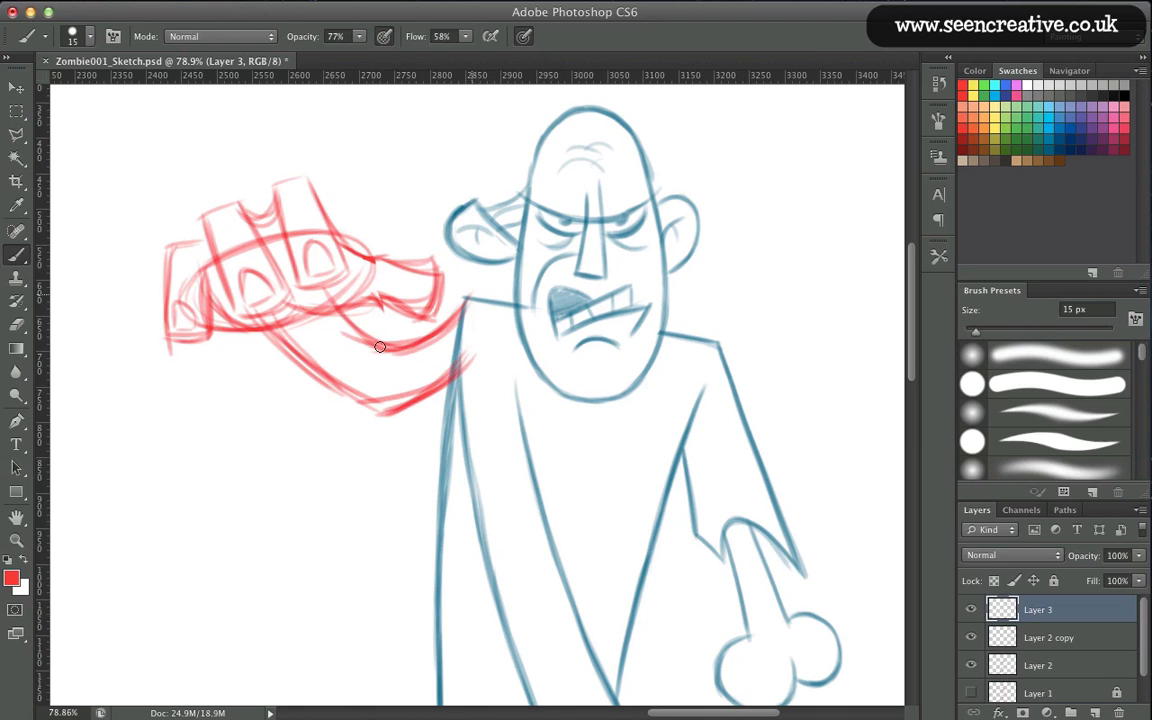
Strengthen the raised arm's contours along the inner bend, the elbow and the underside of the forearm.
left_click_drag(320, 302, 392, 350)
left_click_drag(476, 356, 373, 419)
left_click_drag(268, 334, 380, 411)
left_click_drag(264, 335, 328, 377)
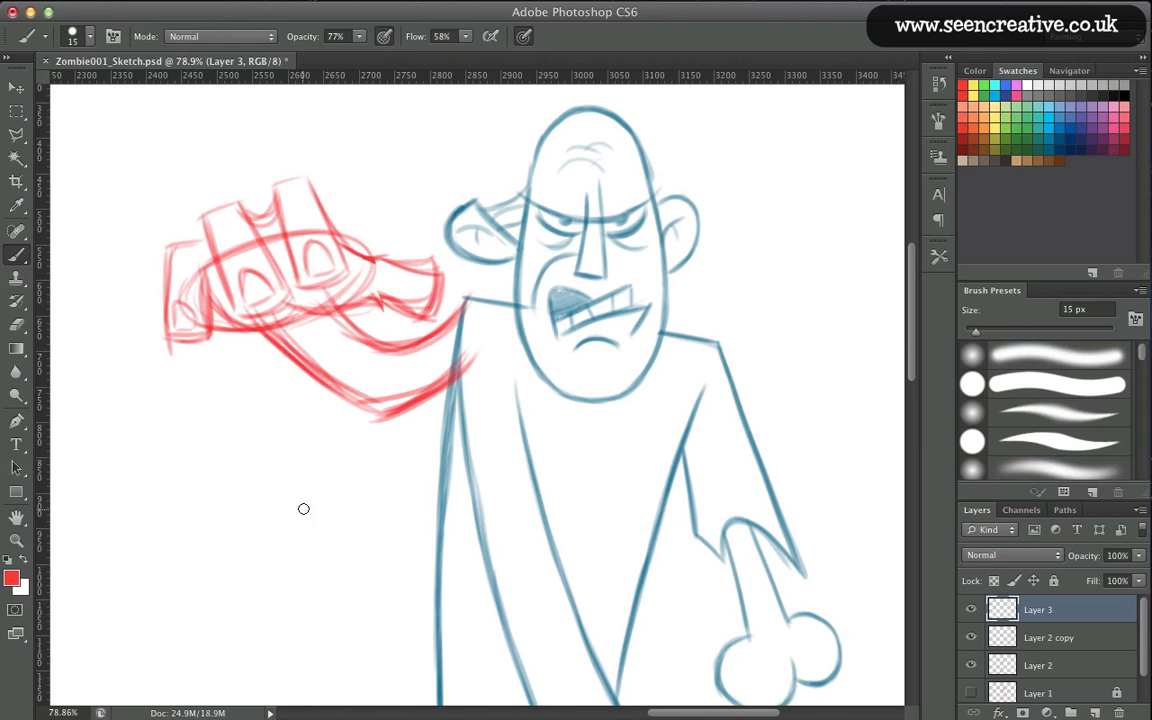
Fade the red arm sketch by setting Layer 3's opacity to 35%.
key("ctrl+0")
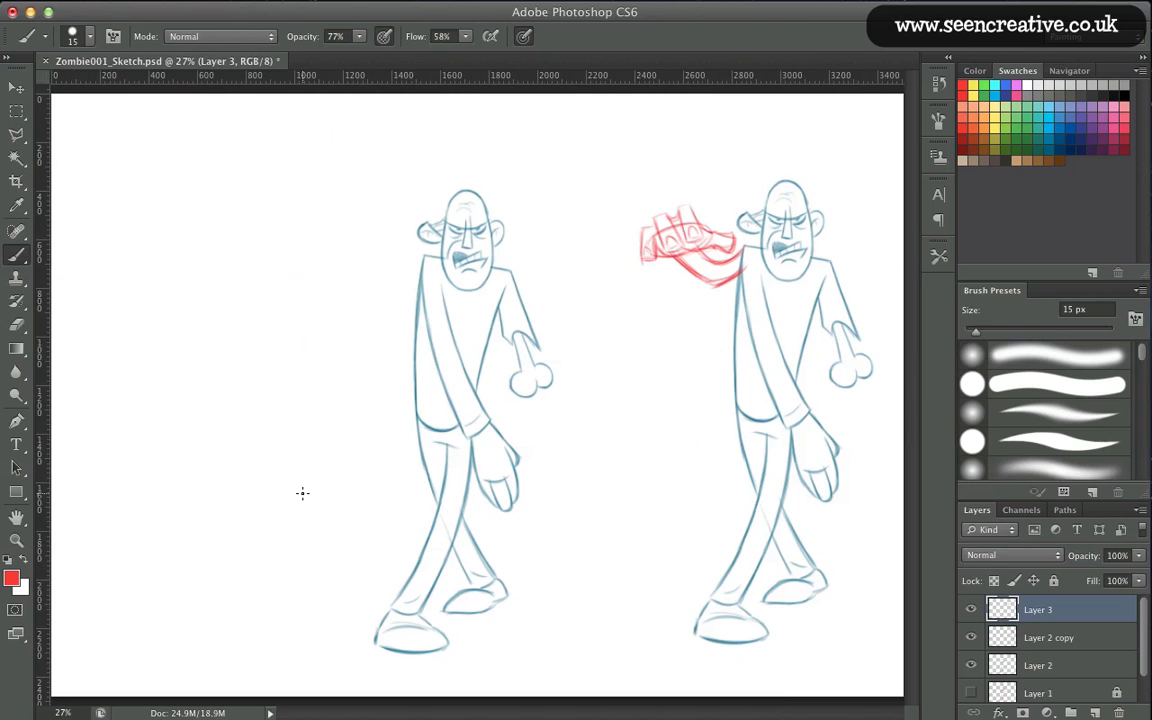
key("z")
left_click_drag(625, 163, 810, 304)
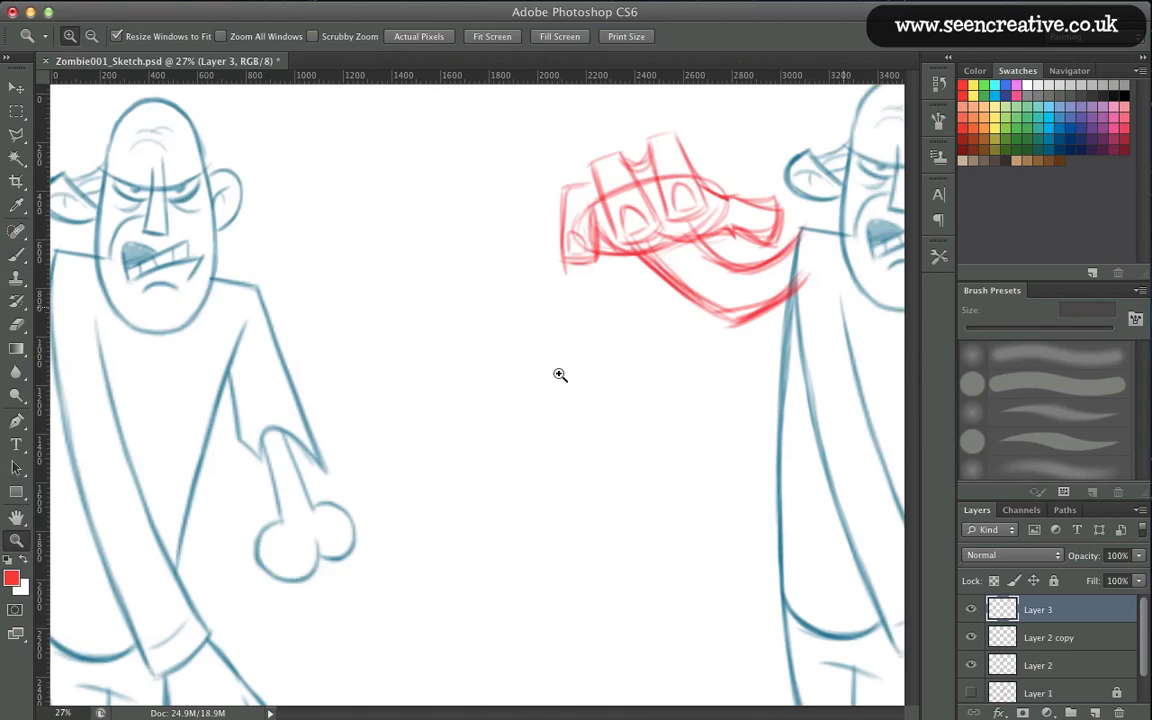
scroll(200, 475, "down", 4)
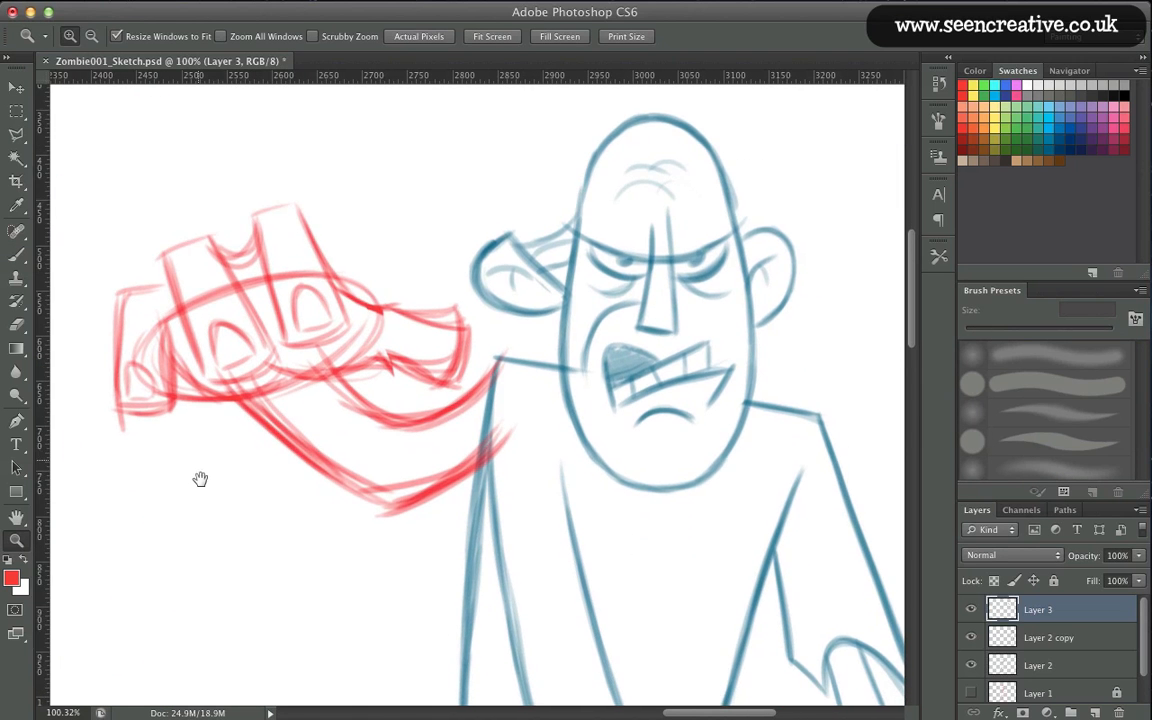
left_click(970, 612)
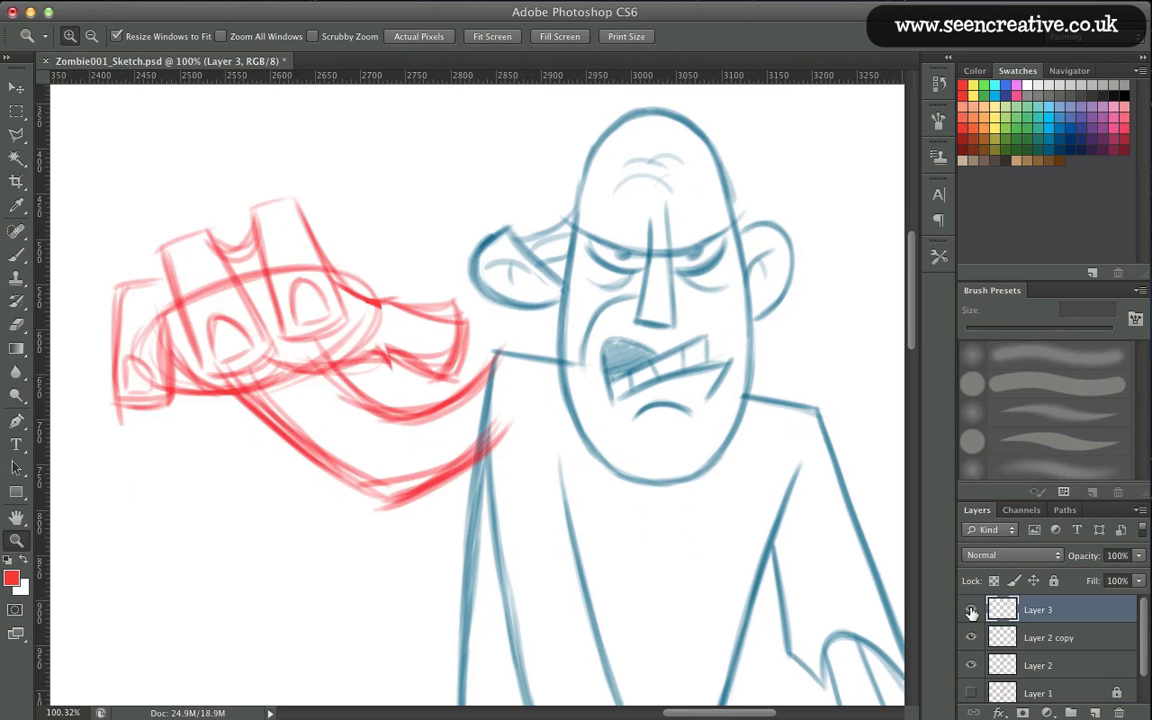
left_click_drag(300, 531, 300, 516)
key("b")
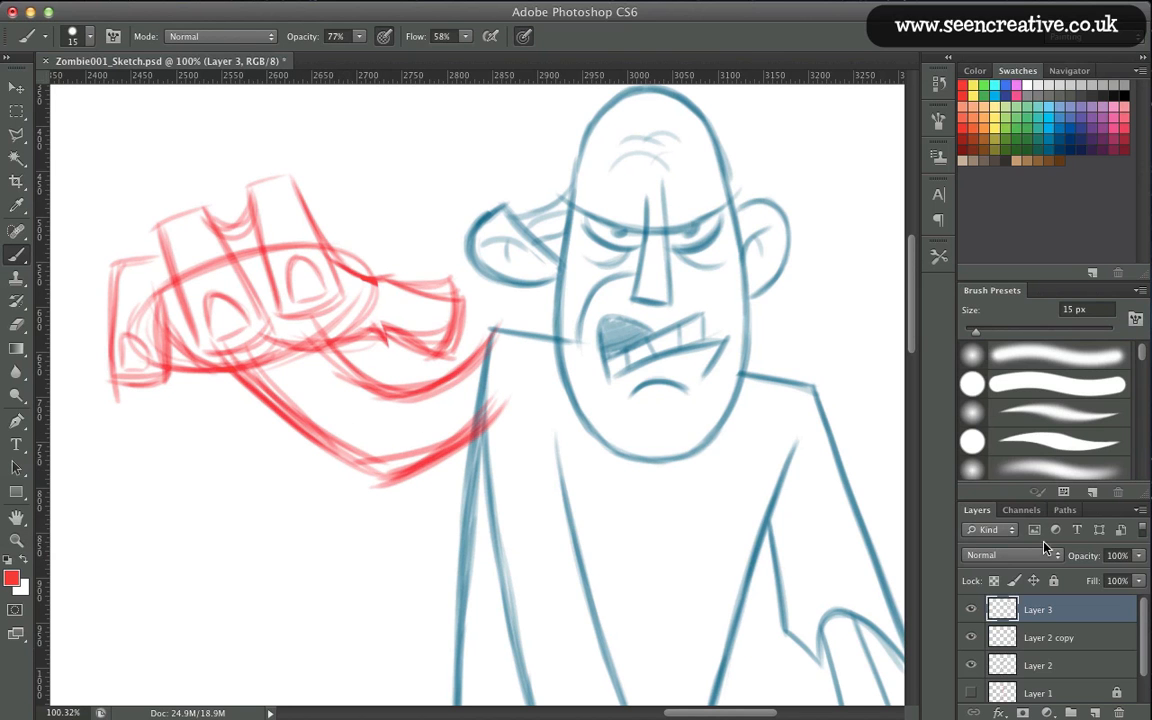
left_click(1138, 556)
left_click(1085, 576)
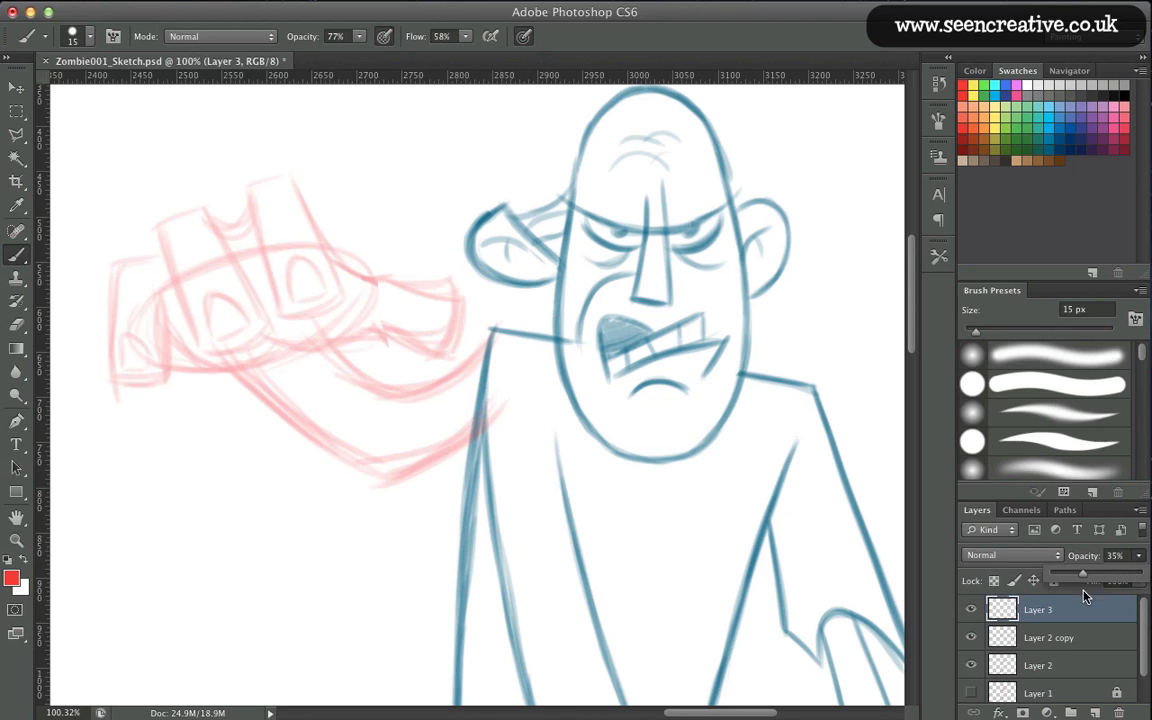
Erase the hanging arm's shoulder corner and upper-arm lines from the zombie on Layer 2 copy.
left_click(1044, 638)
left_click_drag(380, 465, 384, 434)
key("e")
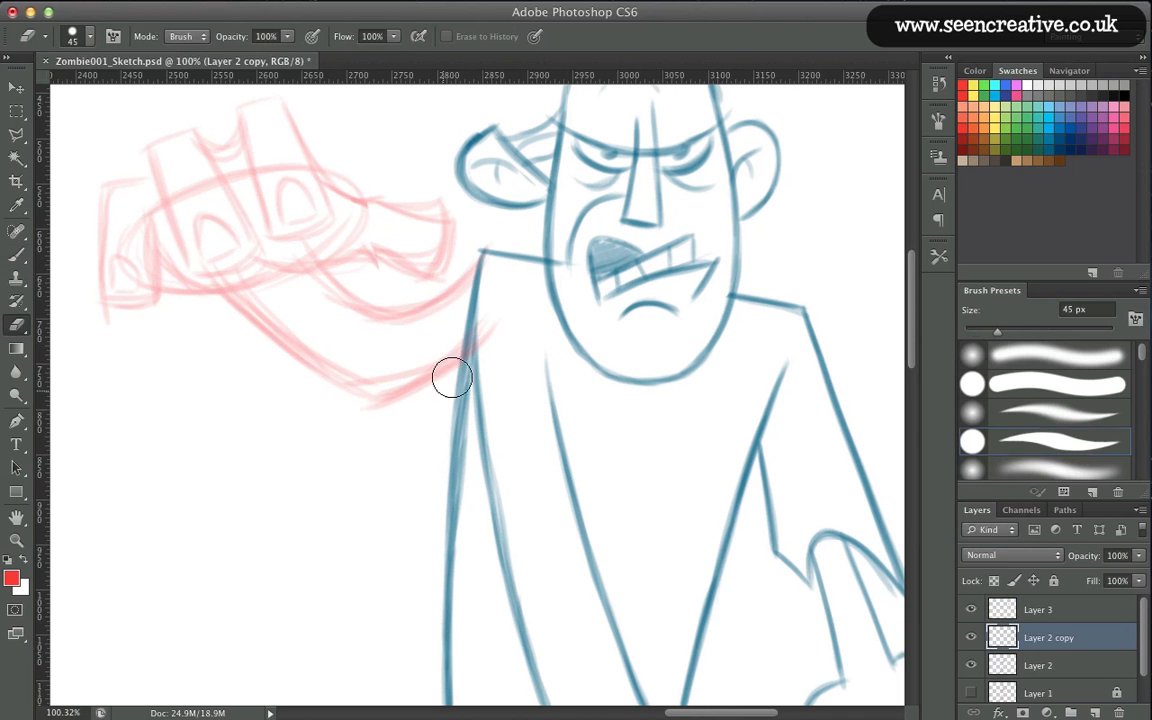
mouse_move(474, 320)
left_mouse_down()
mouse_move(491, 255)
mouse_move(468, 338)
left_mouse_up()
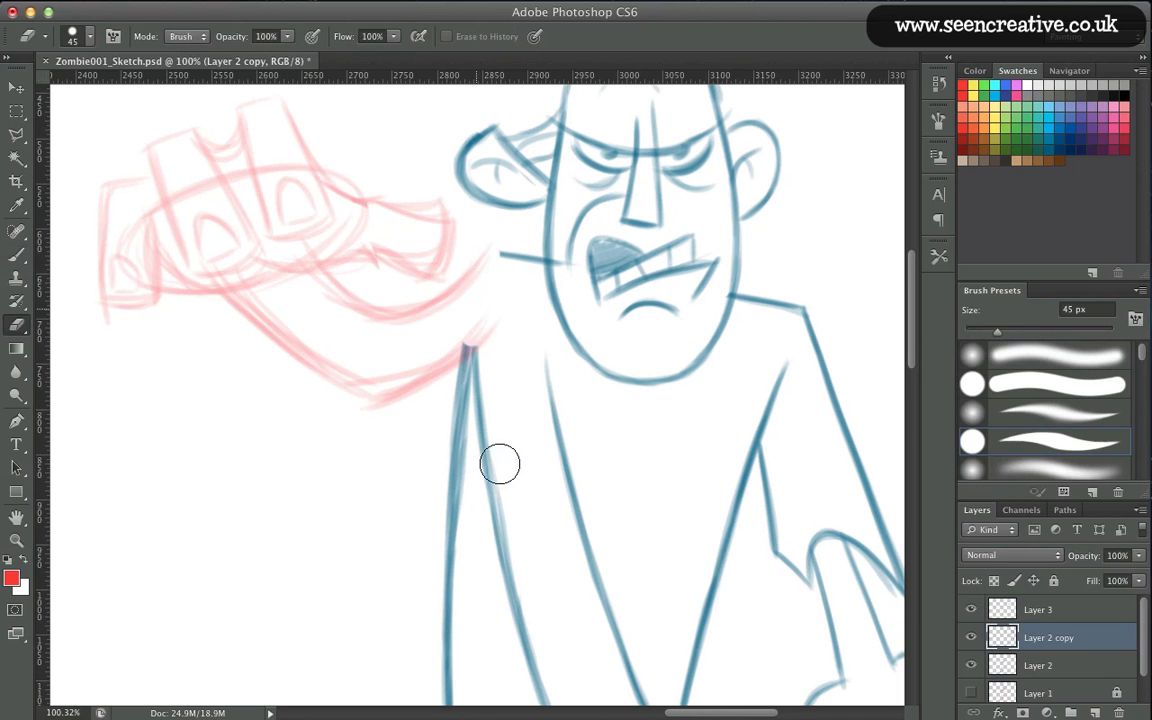
mouse_move(500, 463)
left_mouse_down()
mouse_move(478, 355)
mouse_move(492, 459)
mouse_move(543, 347)
mouse_move(549, 406)
left_mouse_up()
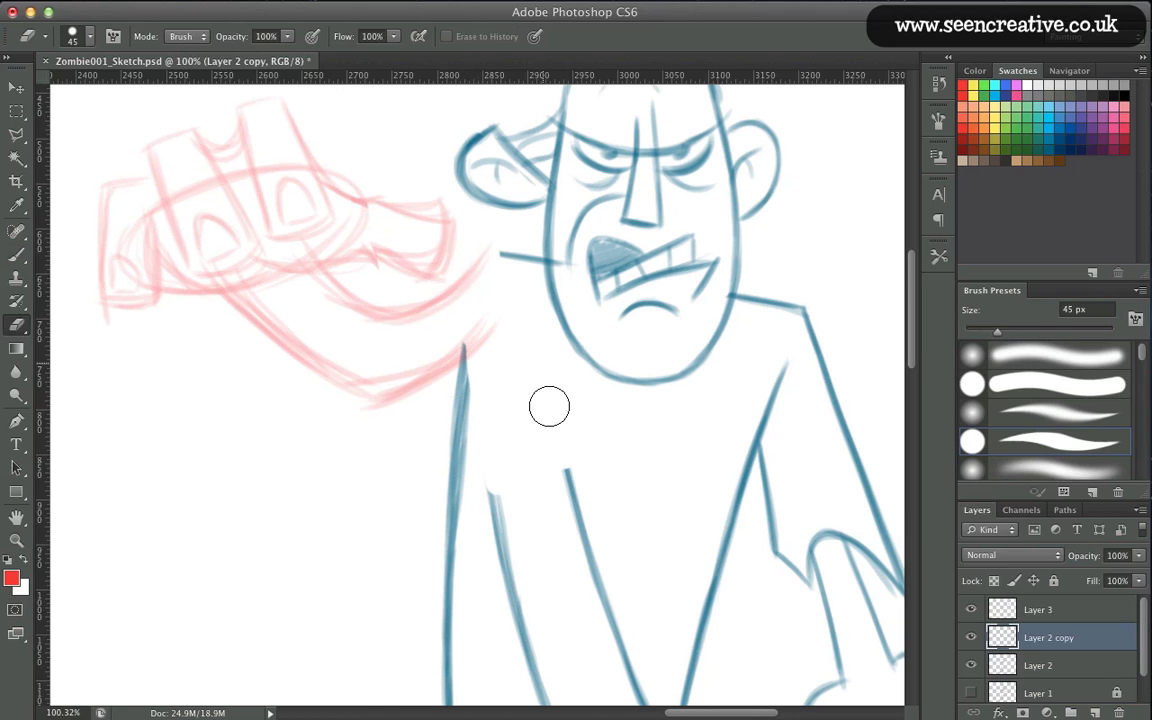
Erase the rest of the hanging arm, including its sleeve cuff and hand, down to the legs of the copied zombie.
scroll(321, 342, "down", 10)
mouse_move(395, 106)
left_mouse_down()
mouse_move(475, 386)
mouse_move(548, 548)
mouse_move(634, 489)
mouse_move(507, 222)
mouse_move(468, 94)
mouse_move(524, 414)
mouse_move(618, 438)
mouse_move(544, 504)
mouse_move(598, 485)
mouse_move(586, 530)
left_mouse_up()
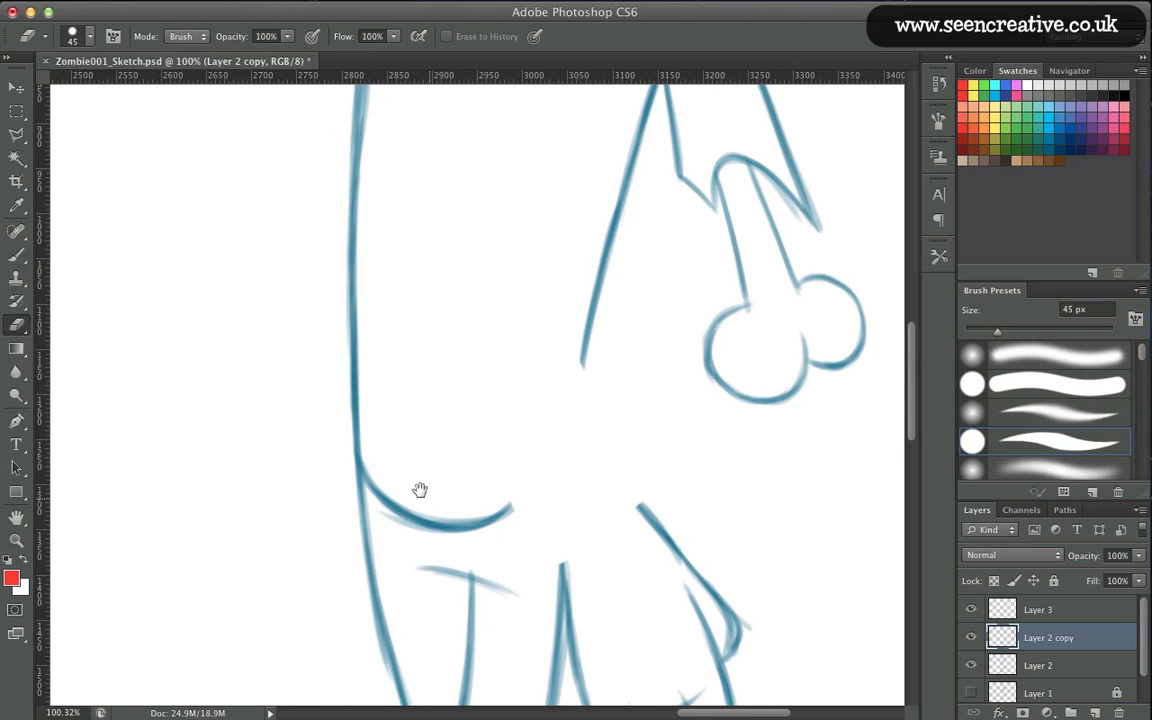
left_click_drag(420, 489, 342, 291)
mouse_move(491, 337)
left_mouse_down()
mouse_move(523, 499)
mouse_move(605, 607)
mouse_move(579, 568)
mouse_move(567, 598)
mouse_move(512, 476)
mouse_move(493, 380)
mouse_move(500, 448)
mouse_move(490, 384)
mouse_move(508, 457)
mouse_move(590, 514)
mouse_move(656, 452)
mouse_move(612, 350)
mouse_move(562, 296)
mouse_move(595, 371)
mouse_move(590, 417)
mouse_move(626, 542)
mouse_move(626, 626)
left_mouse_up()
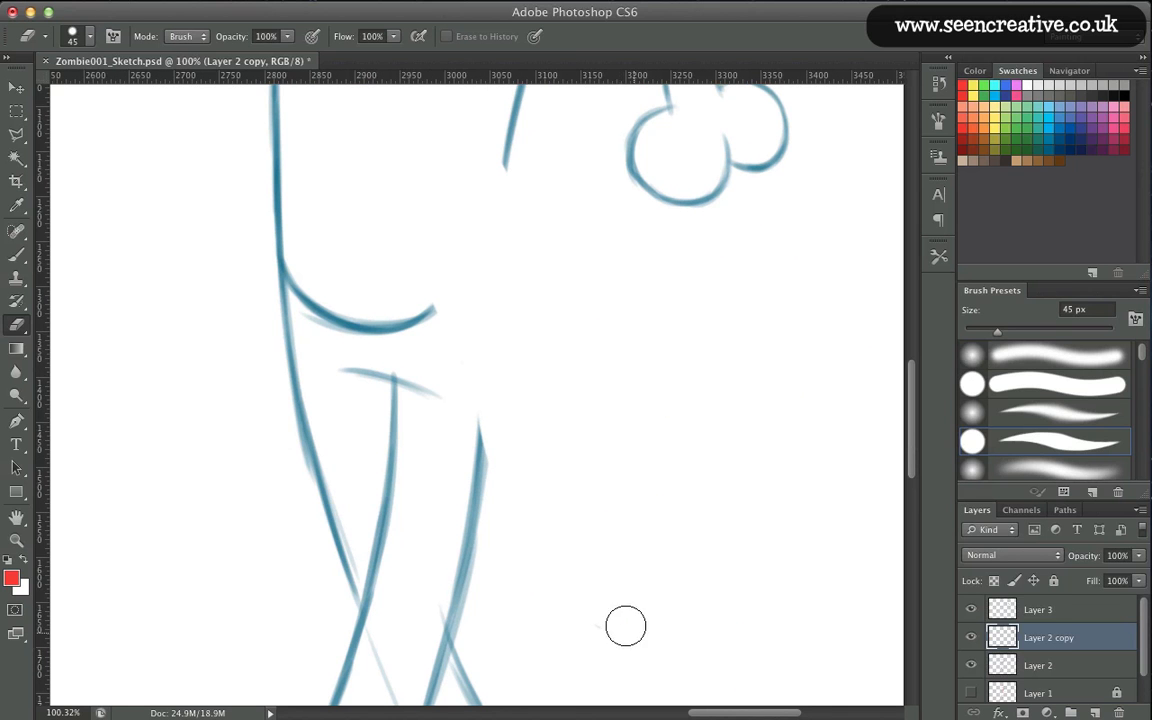
Scale the red arm sketch on Layer 3 to about 110% and rotate it about 15° clockwise, shifting it away from the head.
key("super+0")
key("z")
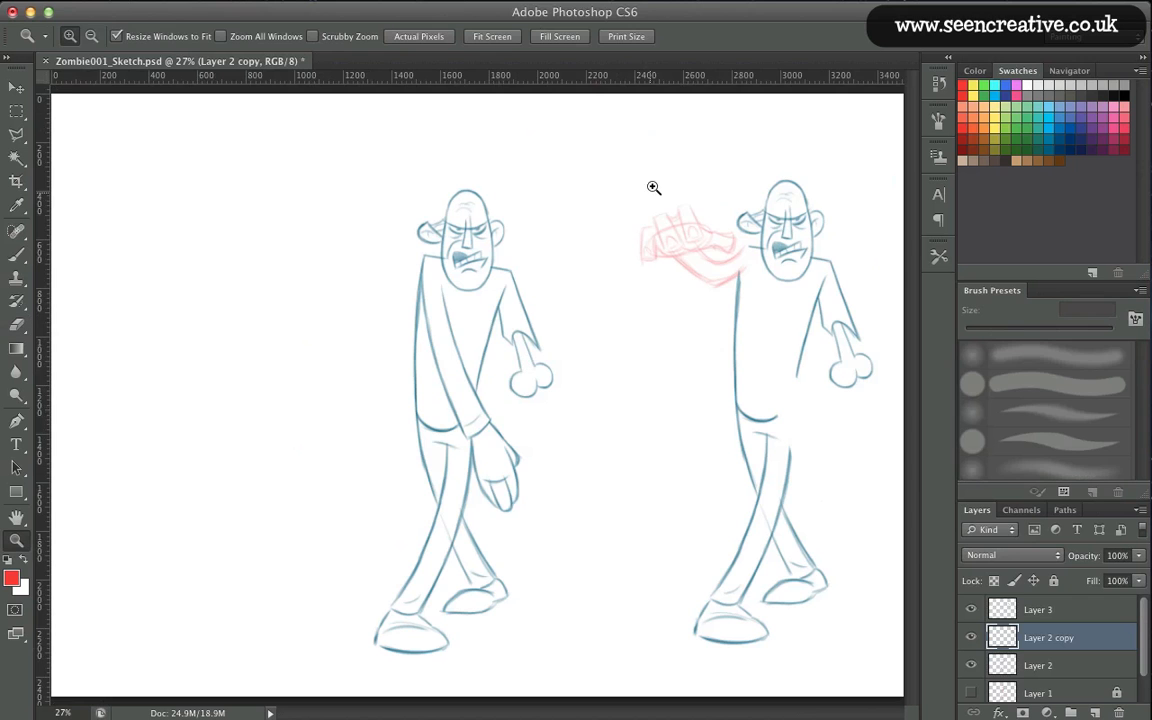
mouse_move(635, 154)
left_mouse_down()
mouse_move(681, 278)
mouse_move(777, 306)
left_mouse_up()
left_click_drag(305, 452, 296, 437)
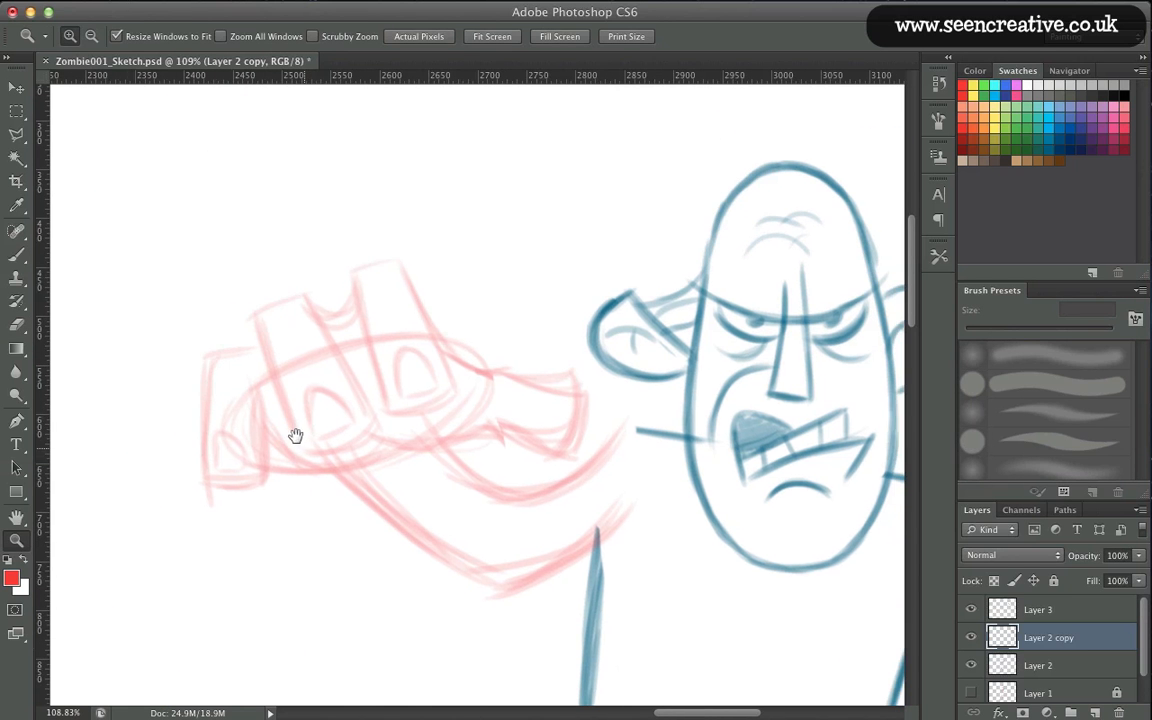
left_click(1036, 609)
key("super+t")
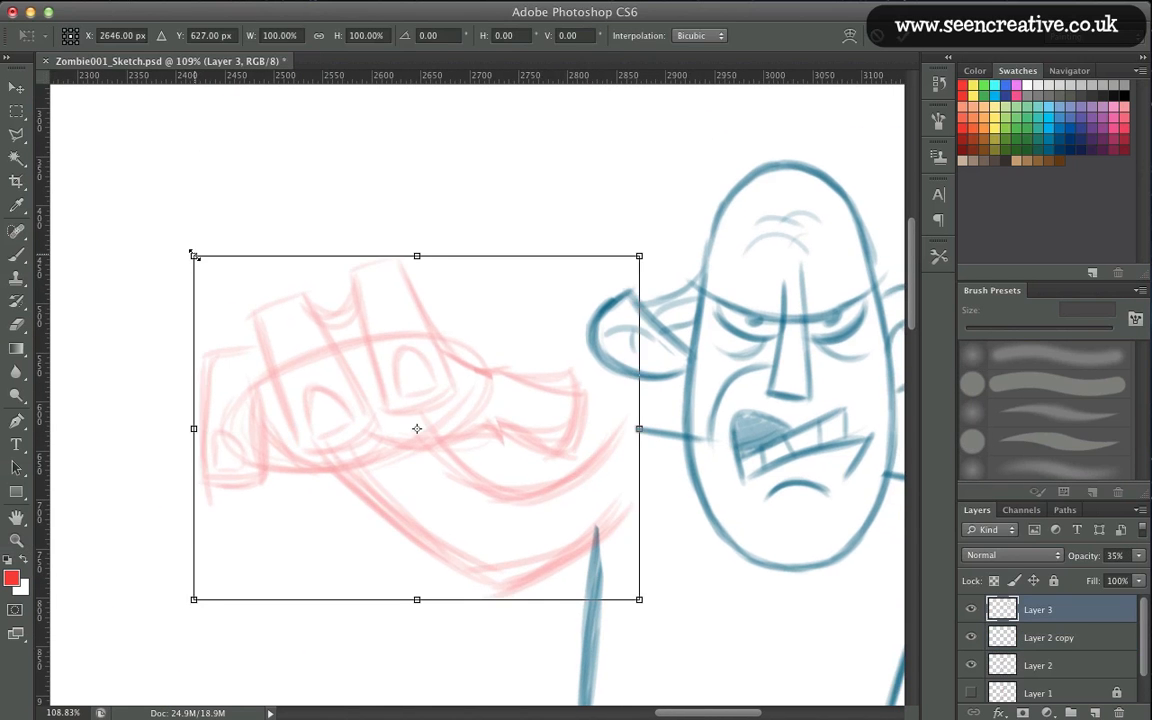
left_click_drag(195, 257, 144, 220)
left_click_drag(262, 419, 247, 439)
left_click_drag(116, 216, 149, 188)
left_click_drag(240, 368, 218, 340)
left_click_drag(125, 187, 150, 163)
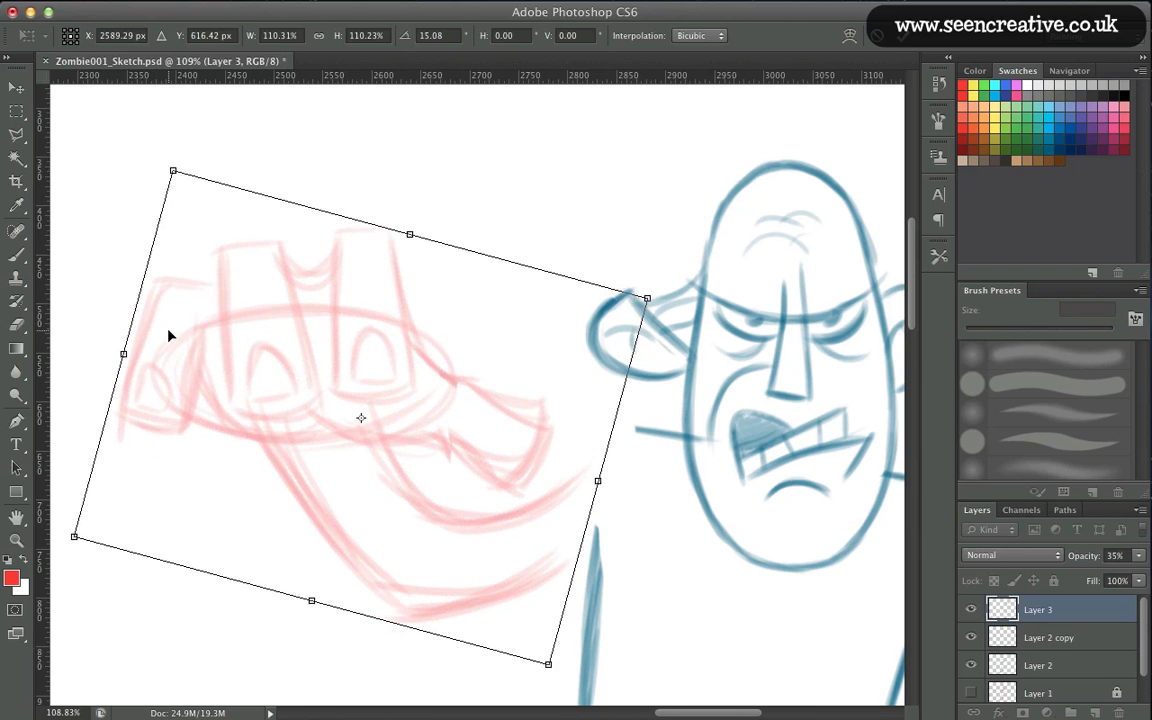
left_click_drag(167, 332, 168, 312)
Turn the red arm back to an angle of about -2.9°, lower it towards the shoulder and apply the transform.
key("super+minus")
key("super+minus")
key("super+minus")
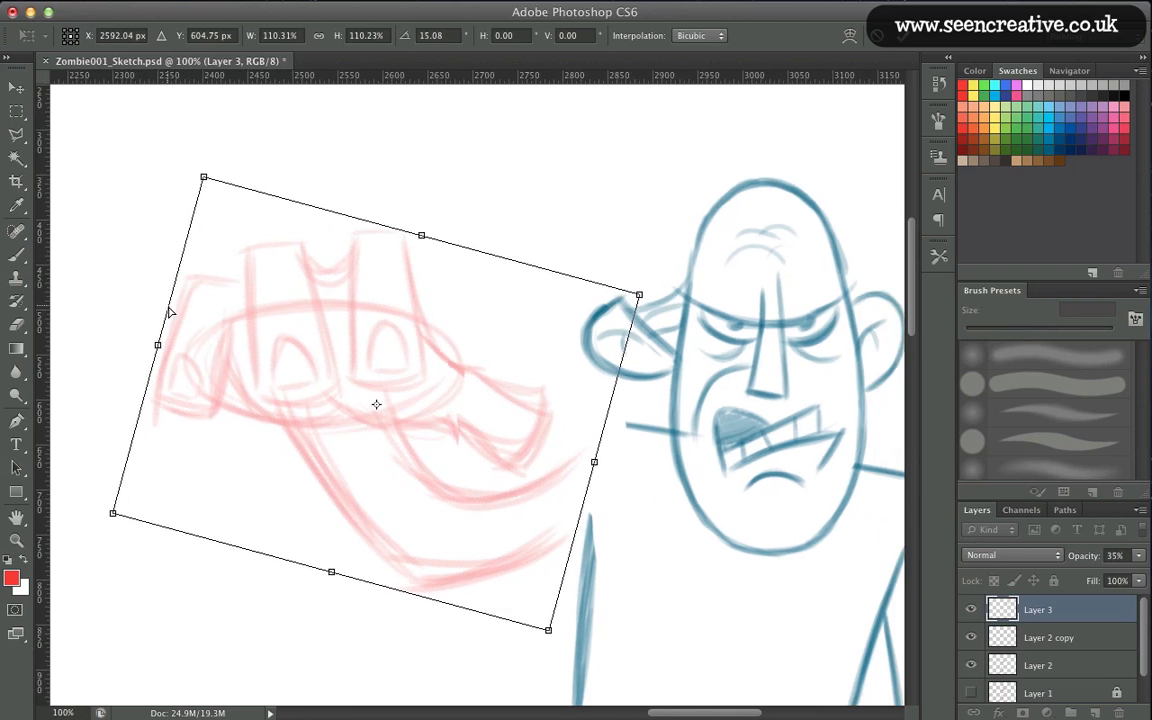
key("super+minus")
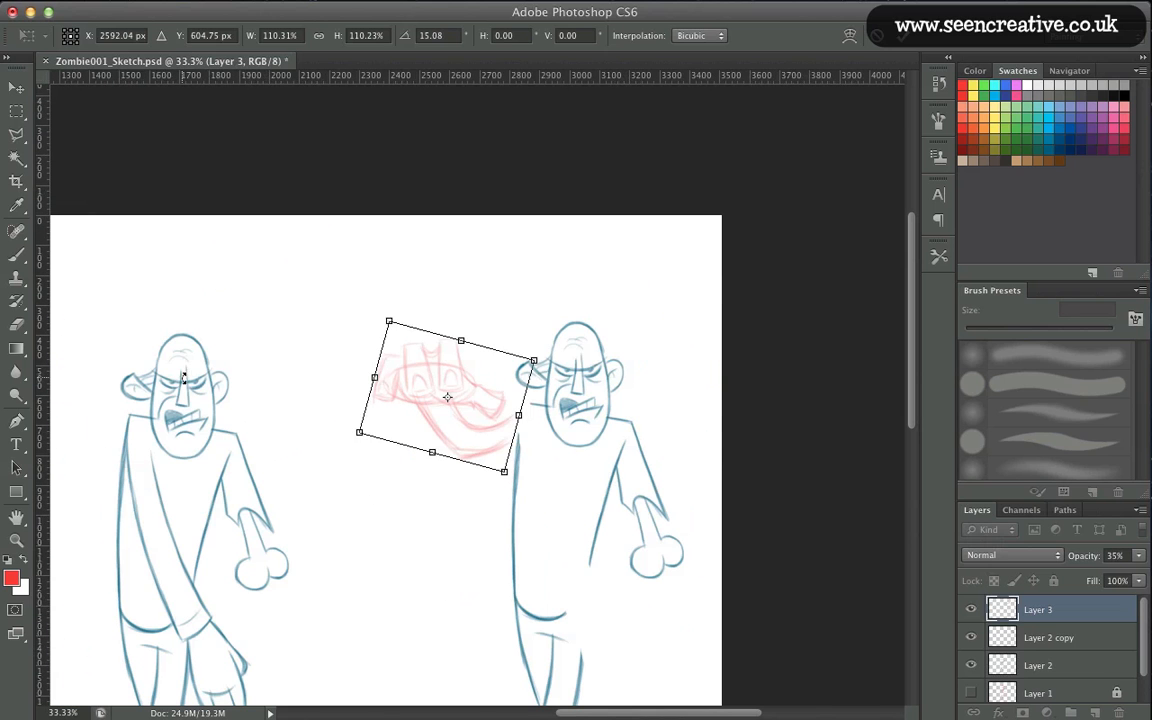
left_click_drag(375, 303, 368, 334)
left_click_drag(389, 385, 389, 402)
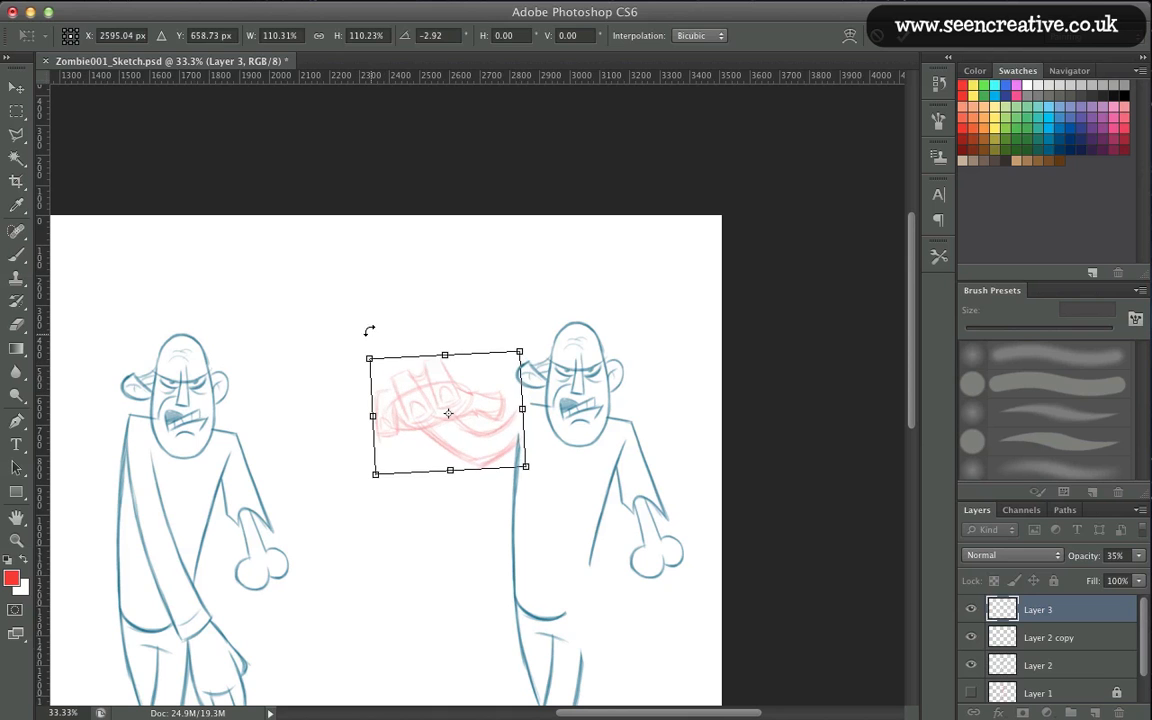
key("Return")
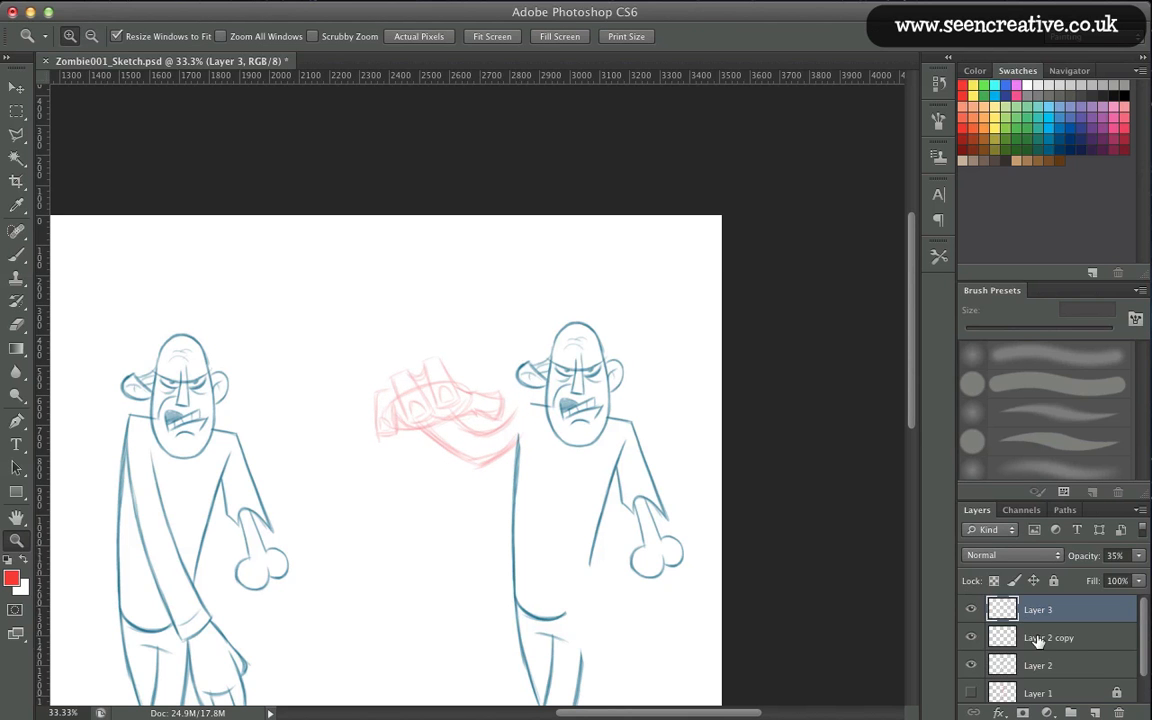
Move the red arm up beside the copied zombie's head, then duplicate Layer 3 and park the duplicate above the gap between the zombies.
mouse_move(363, 296)
left_mouse_down()
mouse_move(373, 321)
mouse_move(663, 488)
left_mouse_up()
left_click_drag(230, 498, 247, 478)
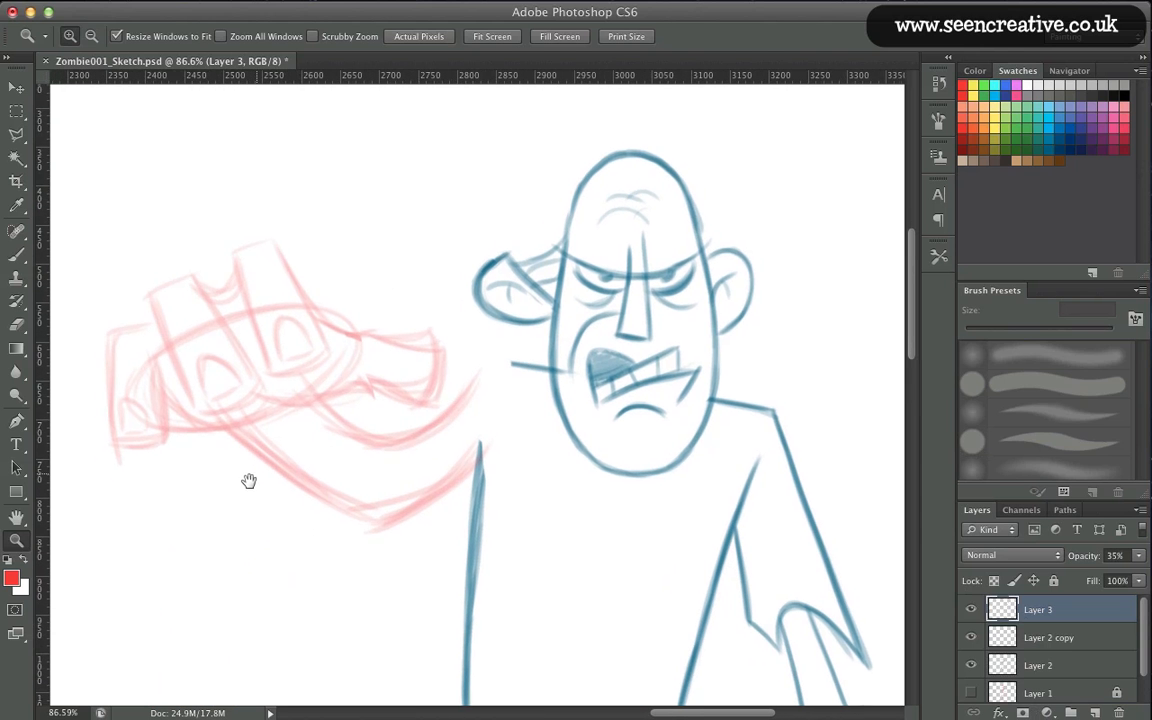
key("v")
mouse_move(173, 390)
left_mouse_down()
mouse_move(208, 303)
mouse_move(208, 285)
mouse_move(180, 260)
mouse_move(178, 275)
left_mouse_up()
key("super+minus")
key("super+minus")
key("super+minus")
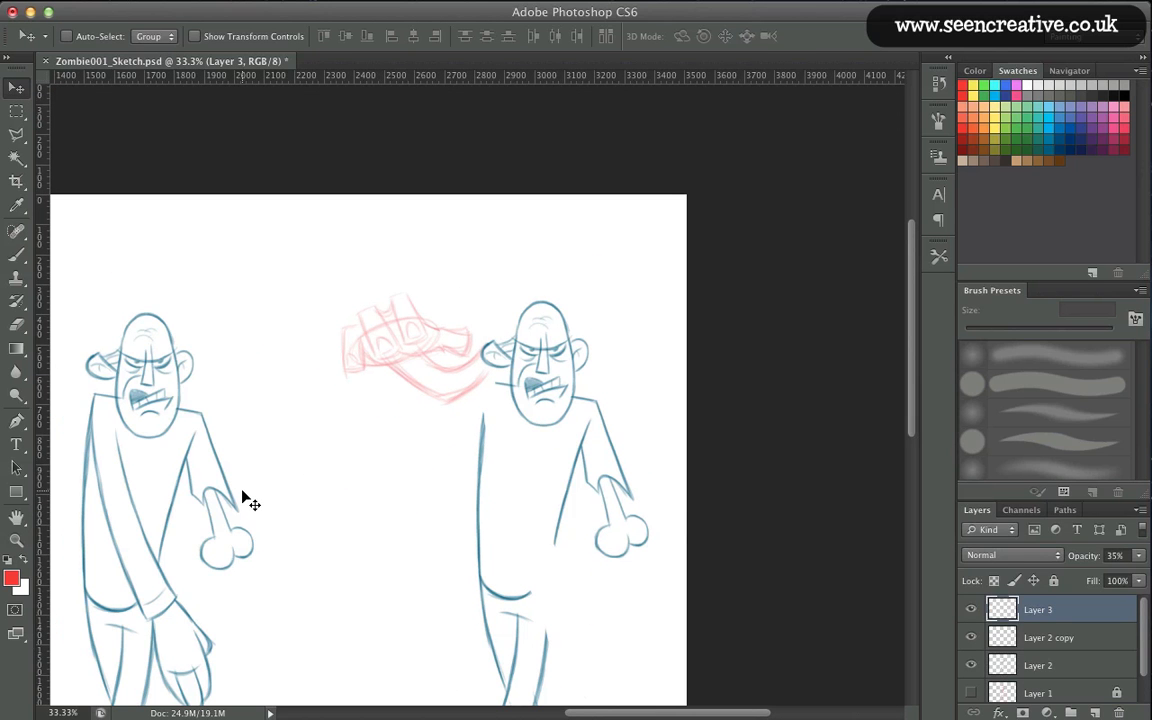
left_click_drag(1058, 614, 1095, 710)
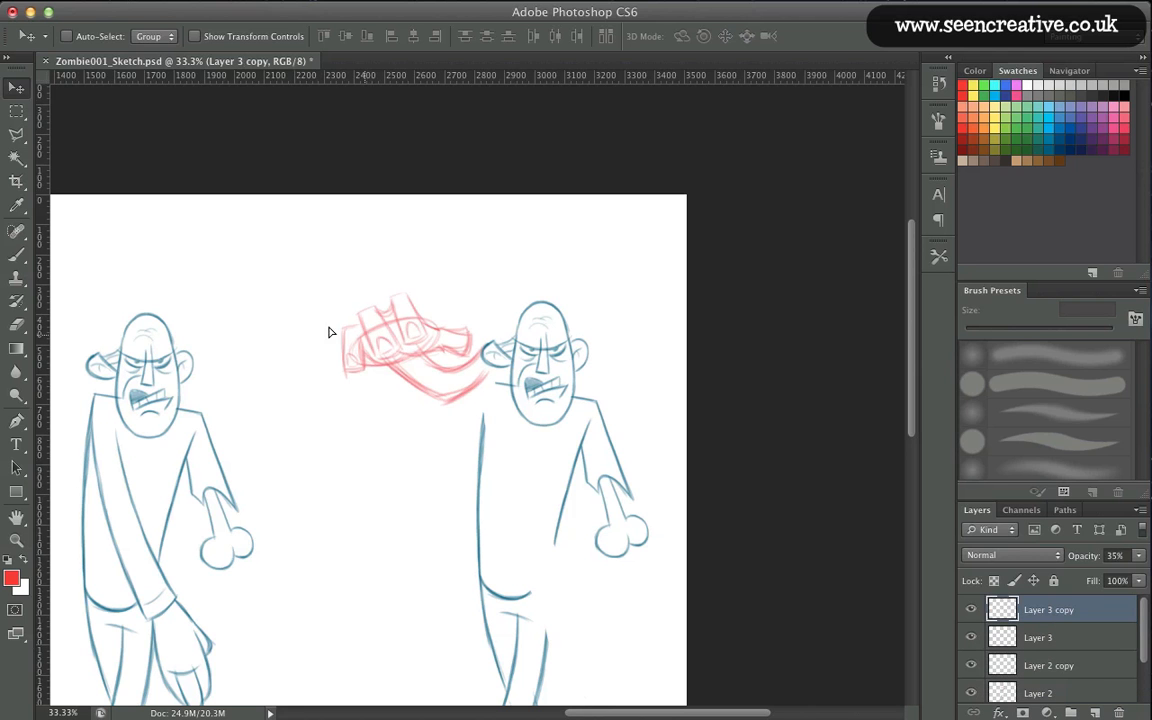
left_click_drag(328, 332, 168, 252)
Erase the arm lines beneath the hand on Layer 3 and redraw them in red as a lower curve reaching the shoulder.
left_click(1028, 630)
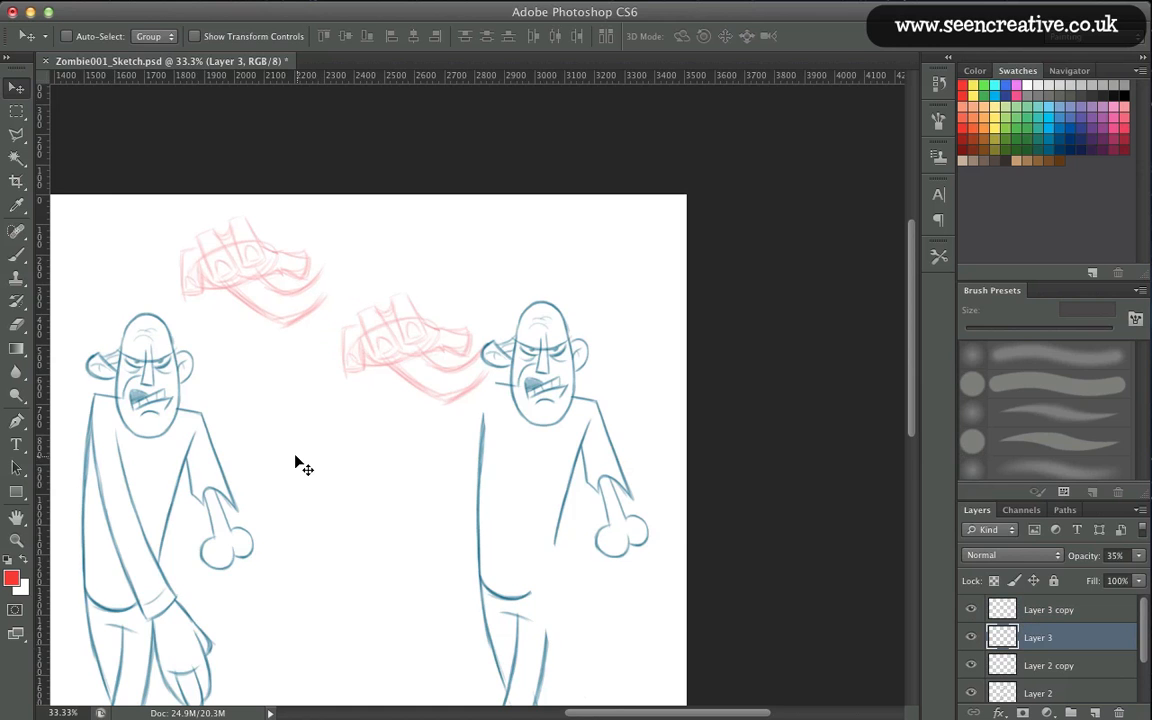
key("super+equal")
key("e")
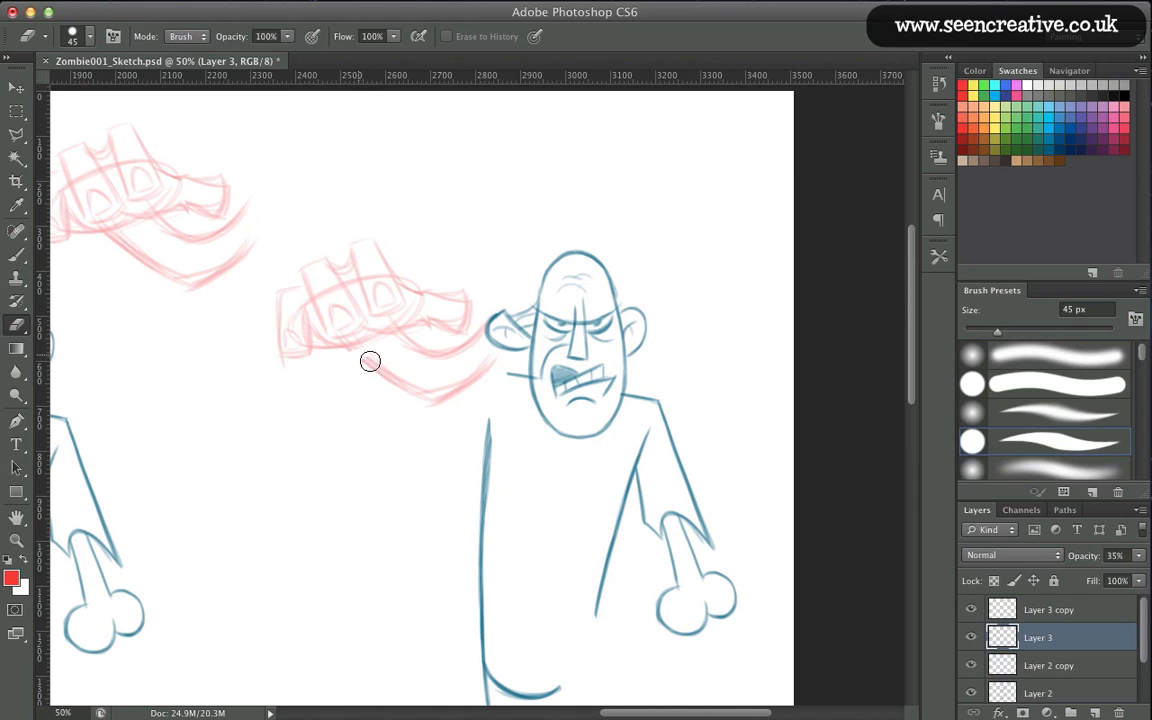
mouse_move(370, 361)
left_mouse_down()
mouse_move(463, 342)
mouse_move(499, 364)
mouse_move(463, 363)
mouse_move(453, 404)
mouse_move(374, 357)
left_mouse_up()
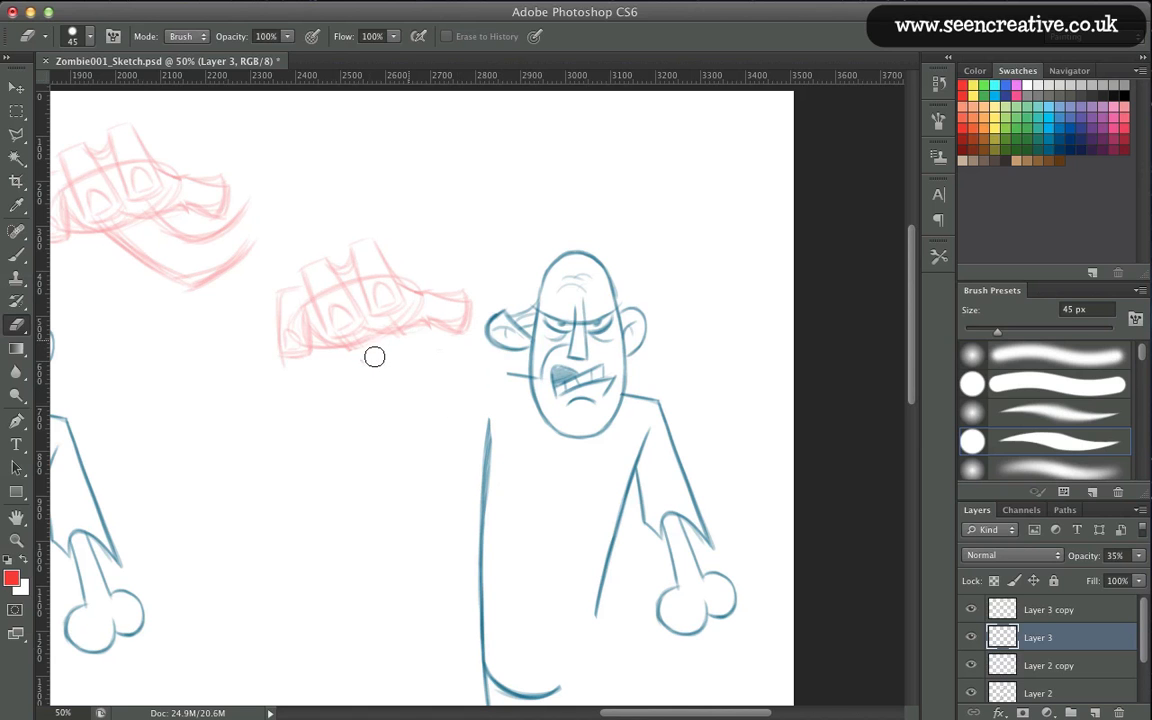
key("b")
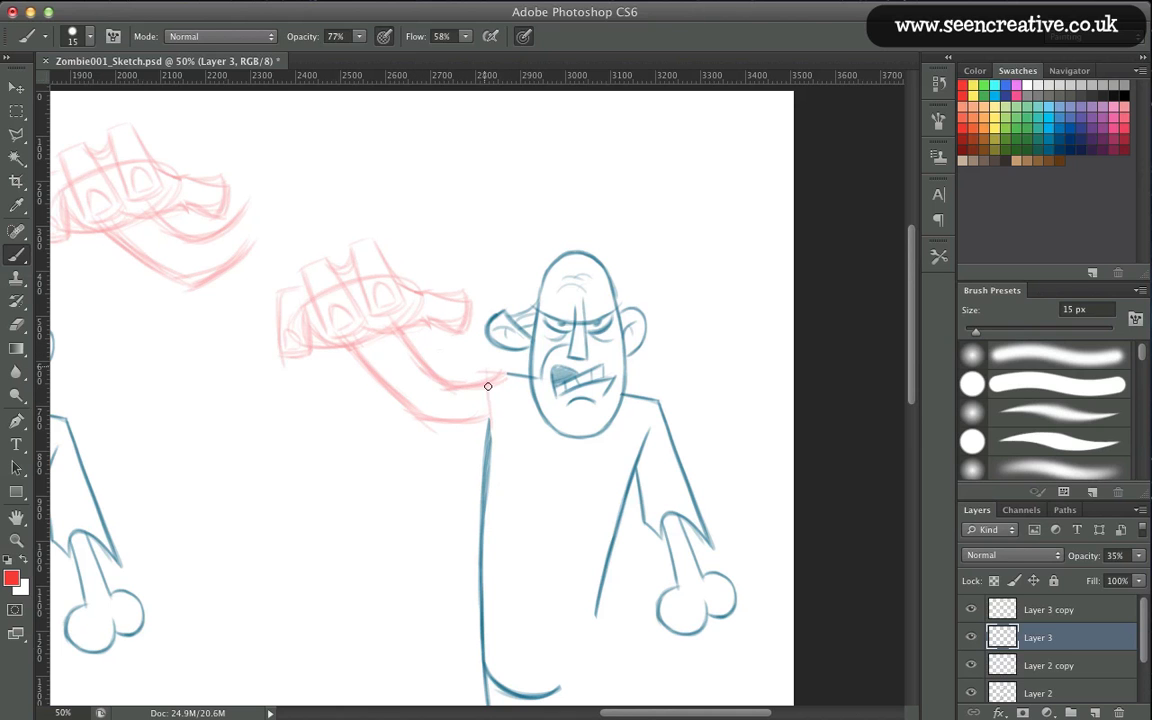
Shift Layer 3's arm slightly away from the head and redraw its part beyond the elbow as a smooth curve into the shoulder.
left_click(16, 88)
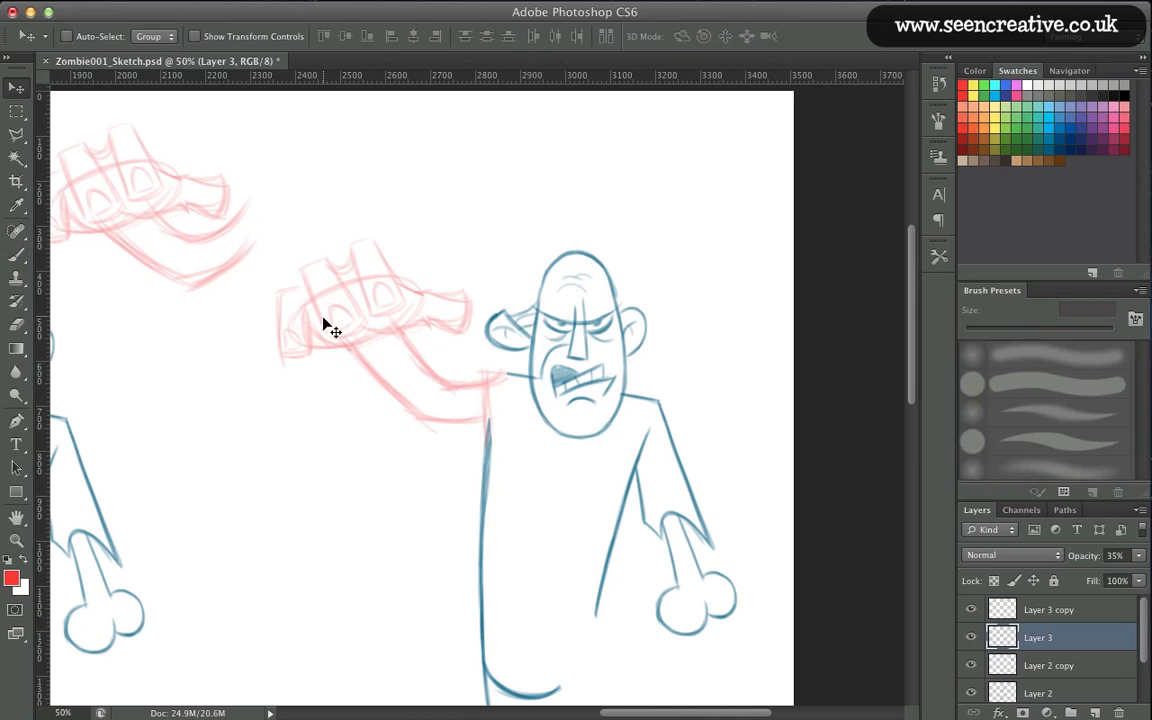
left_click_drag(329, 327, 308, 318)
key("e")
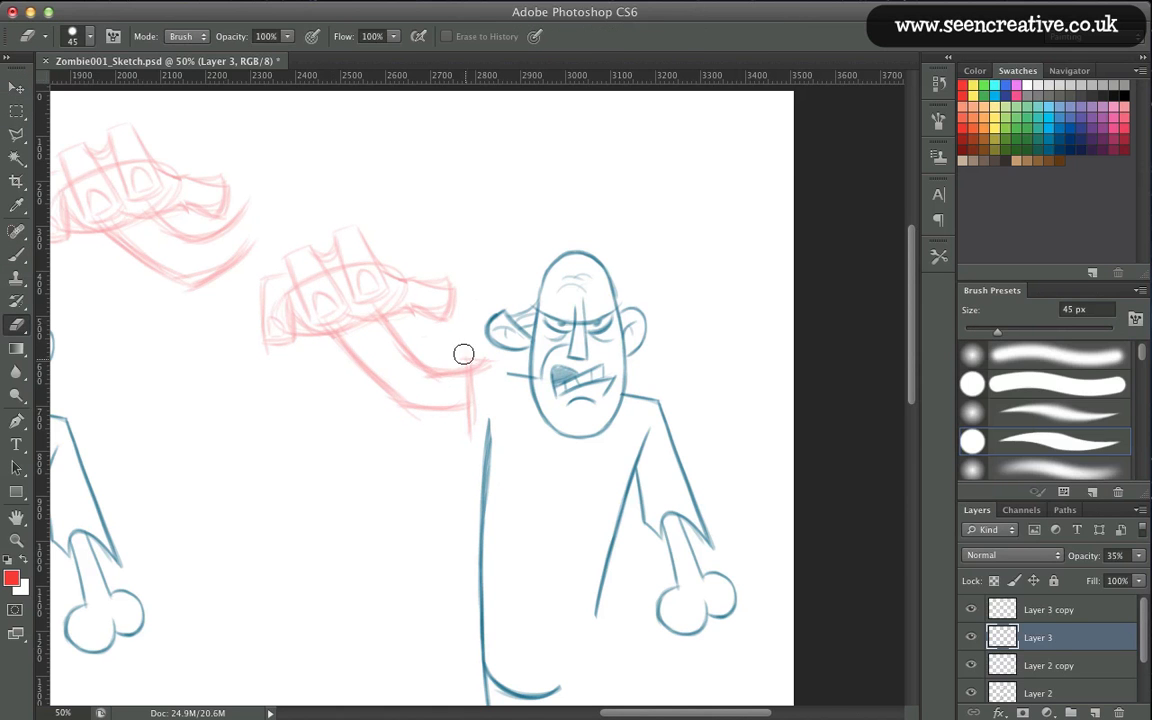
mouse_move(463, 355)
left_mouse_down()
mouse_move(483, 357)
mouse_move(486, 429)
mouse_move(439, 418)
mouse_move(442, 432)
mouse_move(440, 397)
left_mouse_up()
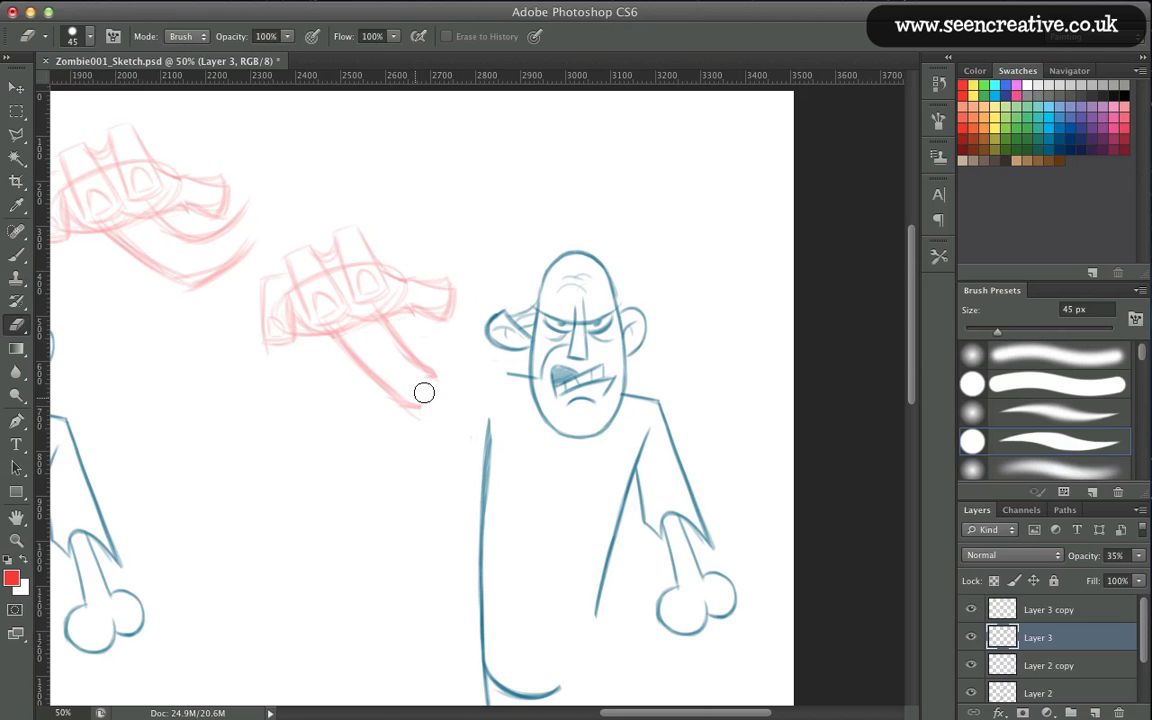
key("b")
left_click_drag(503, 376, 415, 389)
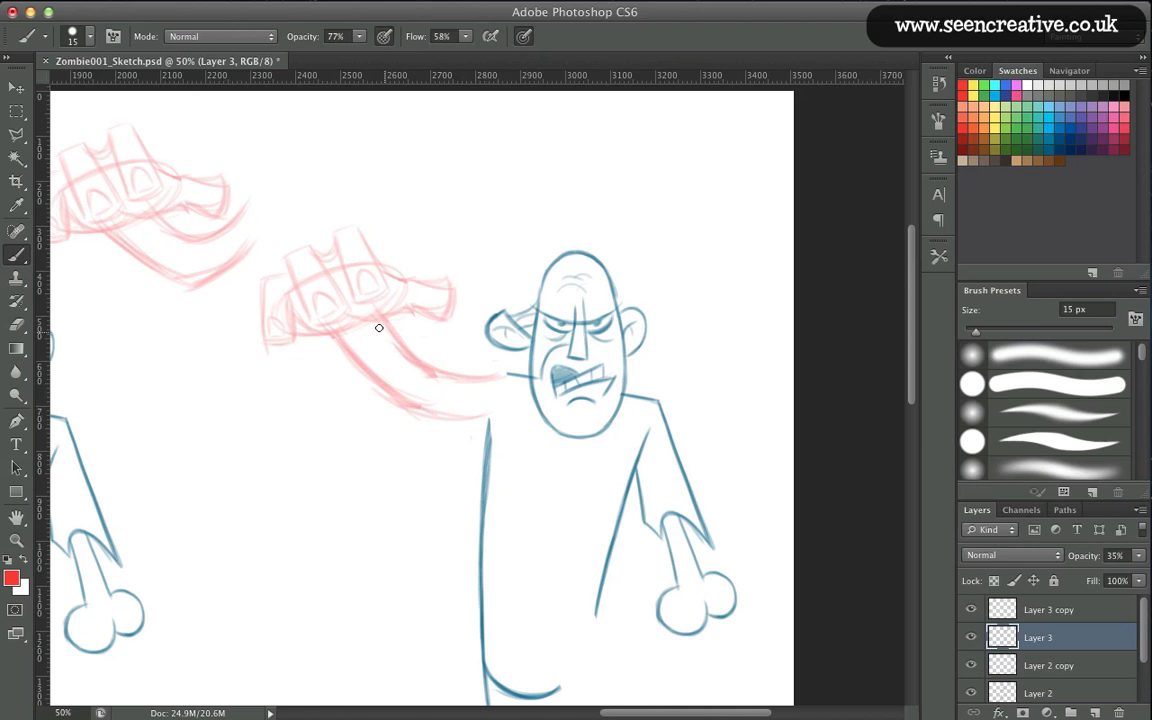
Set Layer 3's arm aside between the two zombies and place the Layer 3 copy's arm at the shoulder for comparison.
key("super+minus")
key("super+minus")
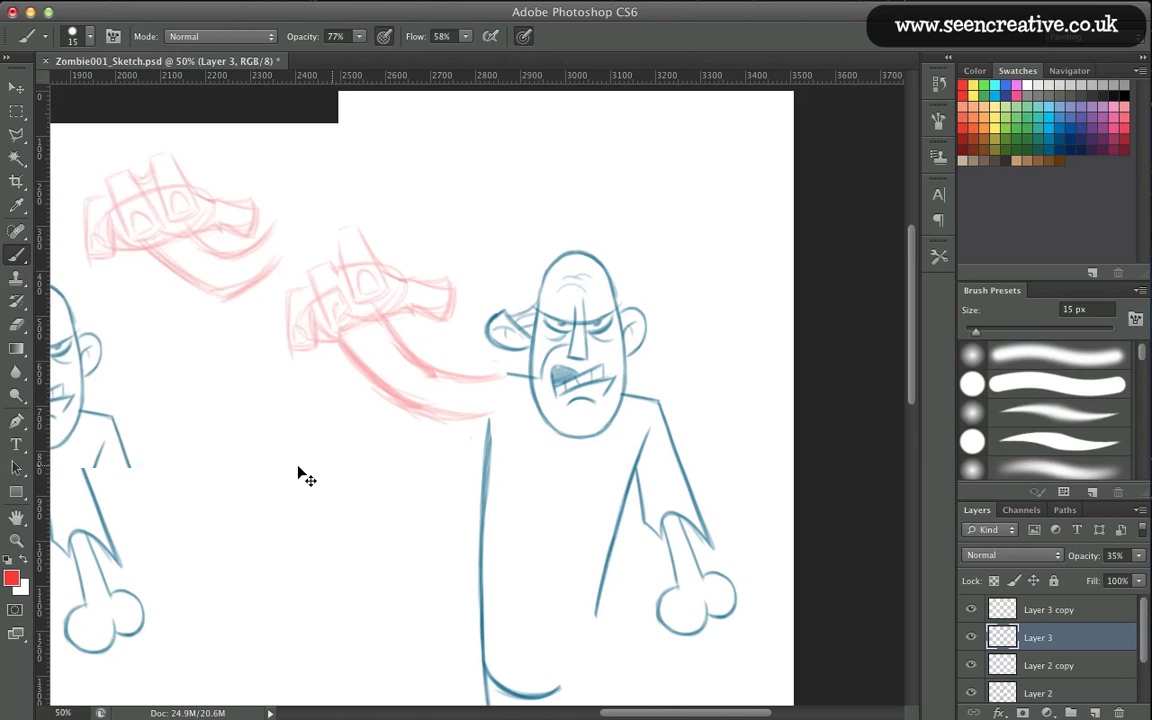
key("super+plus")
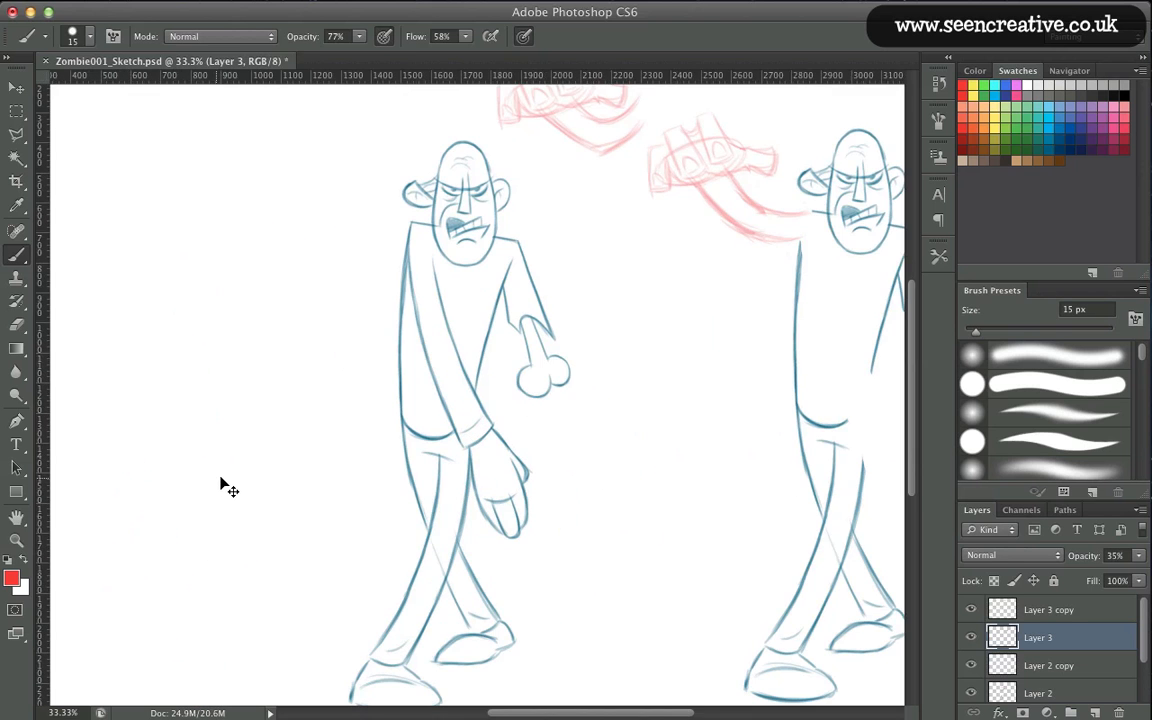
left_click_drag(291, 430, 159, 478)
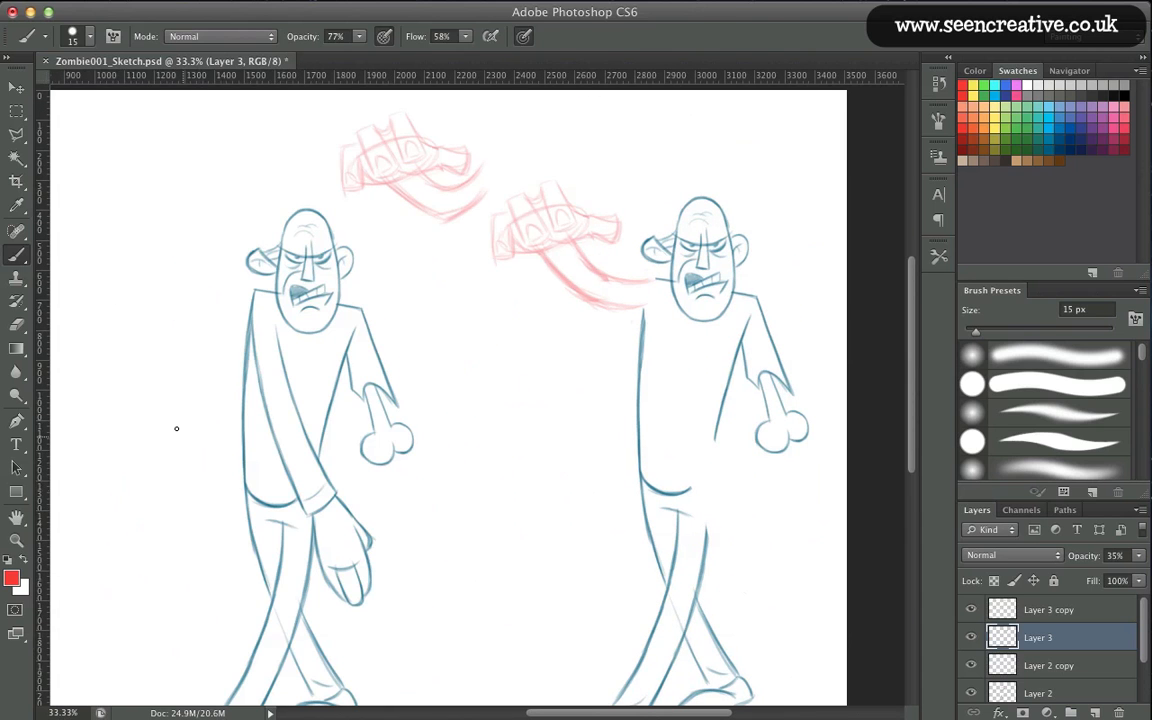
key("v")
mouse_move(503, 299)
left_mouse_down()
mouse_move(432, 328)
mouse_move(482, 408)
left_mouse_up()
left_click(1033, 610)
mouse_move(372, 164)
left_mouse_down()
mouse_move(470, 250)
mouse_move(561, 299)
left_mouse_up()
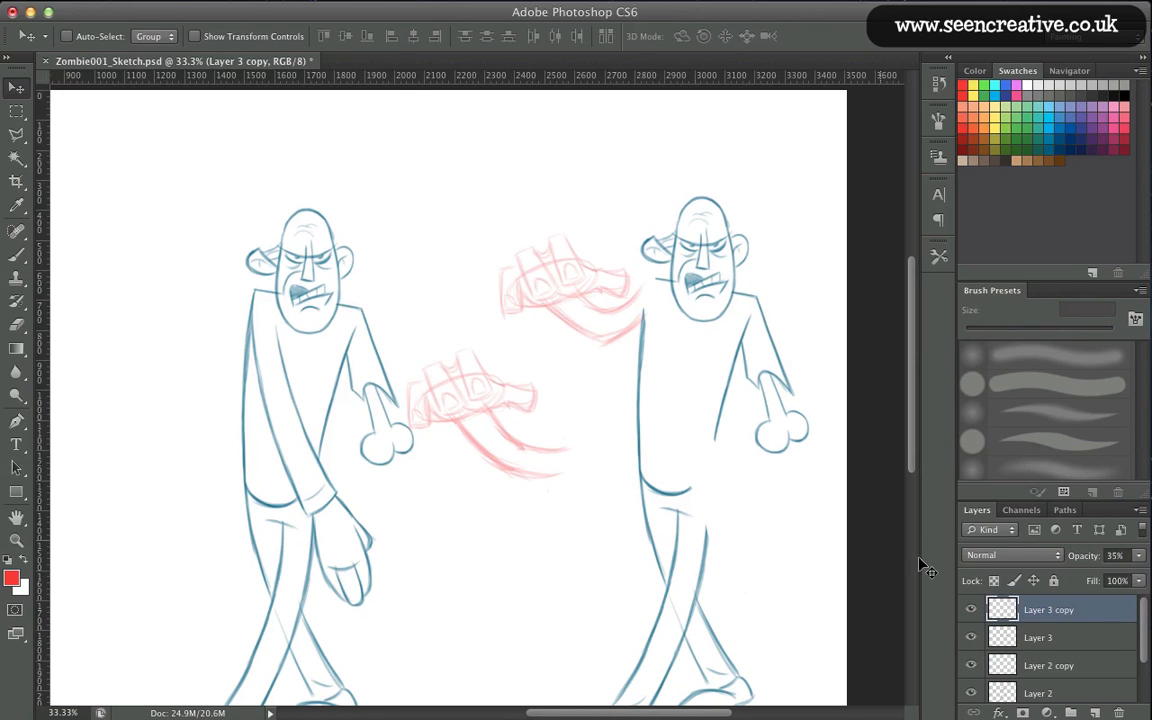
Delete Layer 3 copy and move the redrawn arm on Layer 3 back to the copied zombie's shoulder.
left_click(1118, 713)
key("Return")
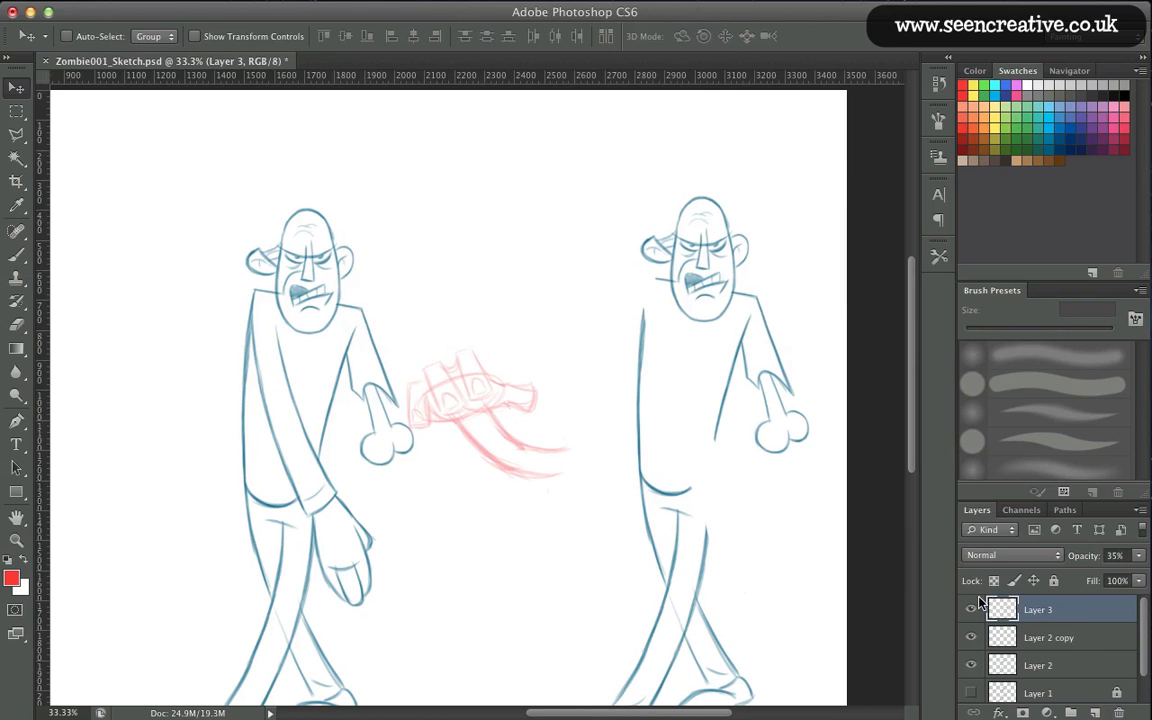
mouse_move(454, 393)
left_mouse_down()
mouse_move(534, 222)
mouse_move(506, 250)
left_mouse_up()
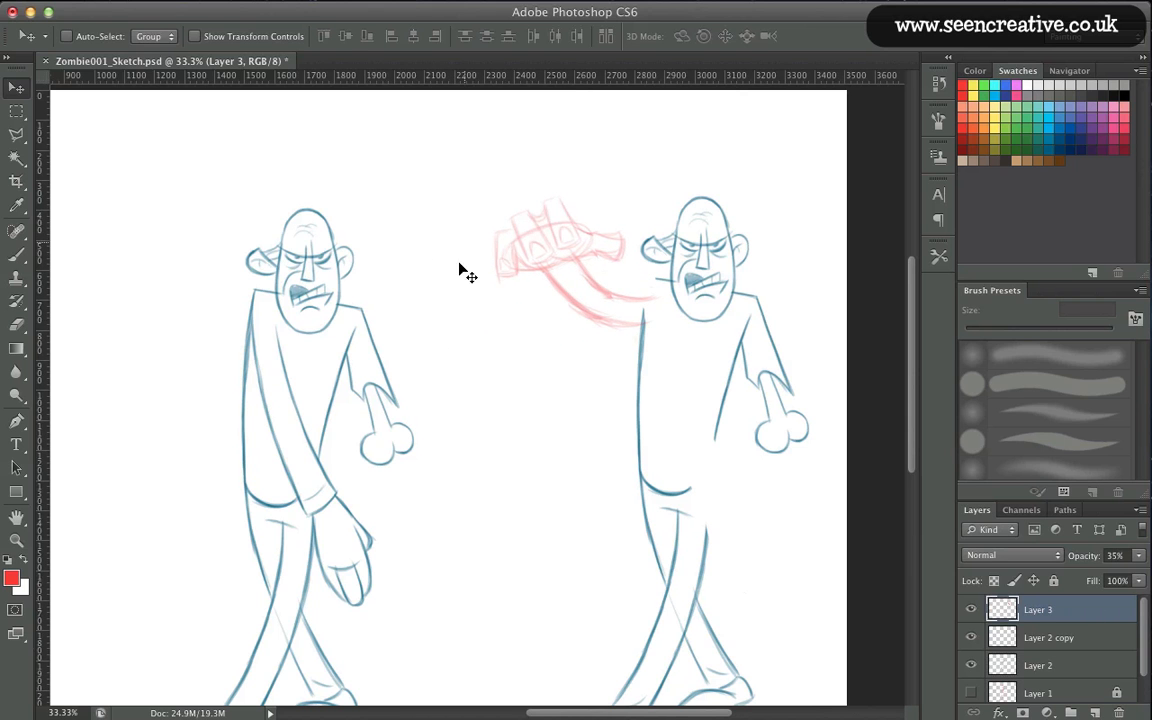
Rotate the red arm about 13.7° counterclockwise, realign it with the shoulder and apply the transform.
key("ctrl+t")
left_click_drag(478, 185, 460, 211)
left_click_drag(509, 262, 496, 266)
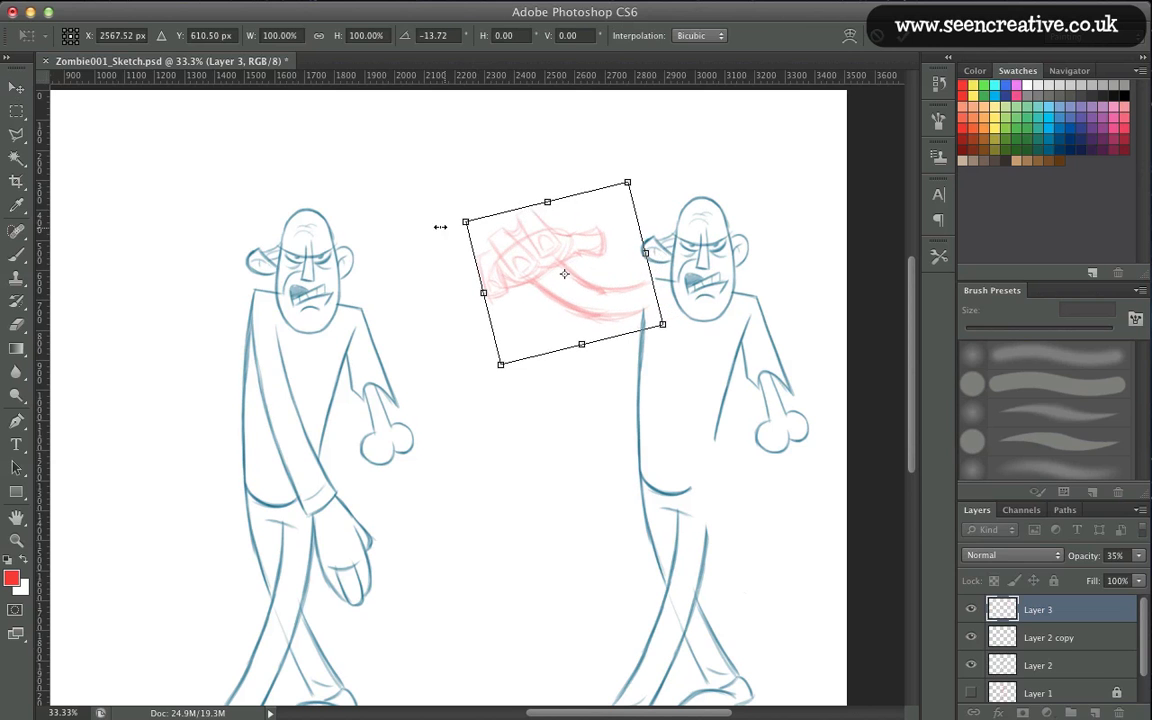
key("Return")
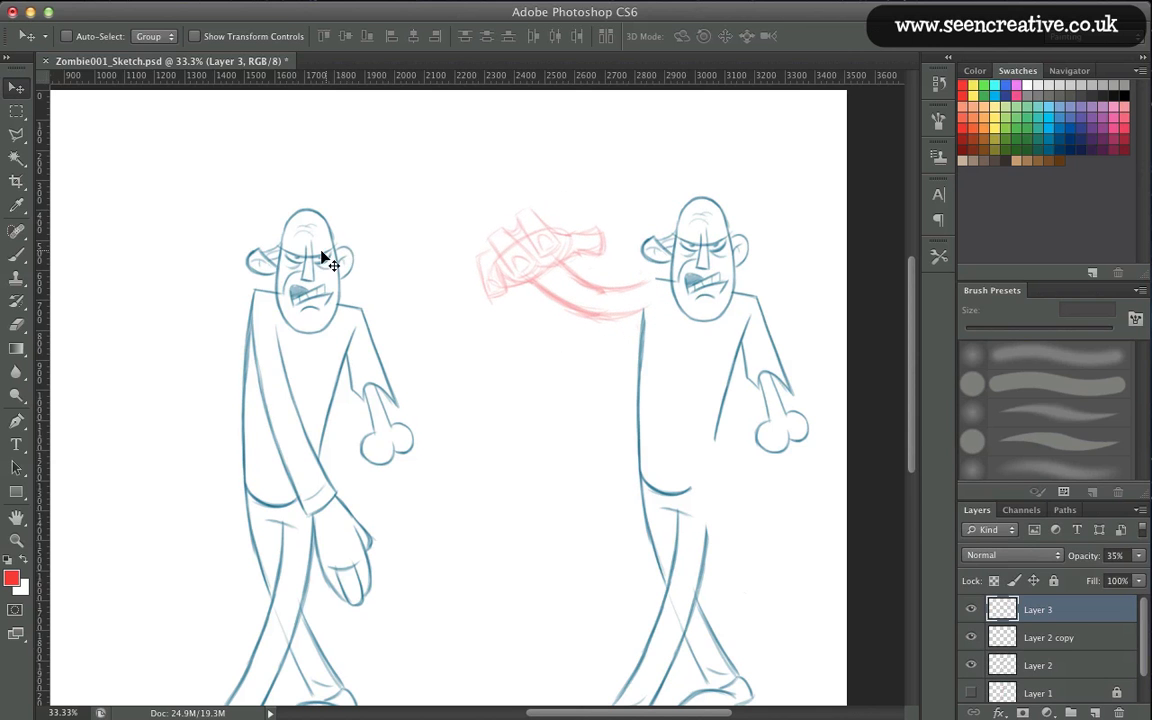
Rotate the red arm clockwise to raise the hand, move it up to meet the shoulder and apply the transform.
key("super+minus")
key("super+minus")
key("super+plus")
key("super+plus")
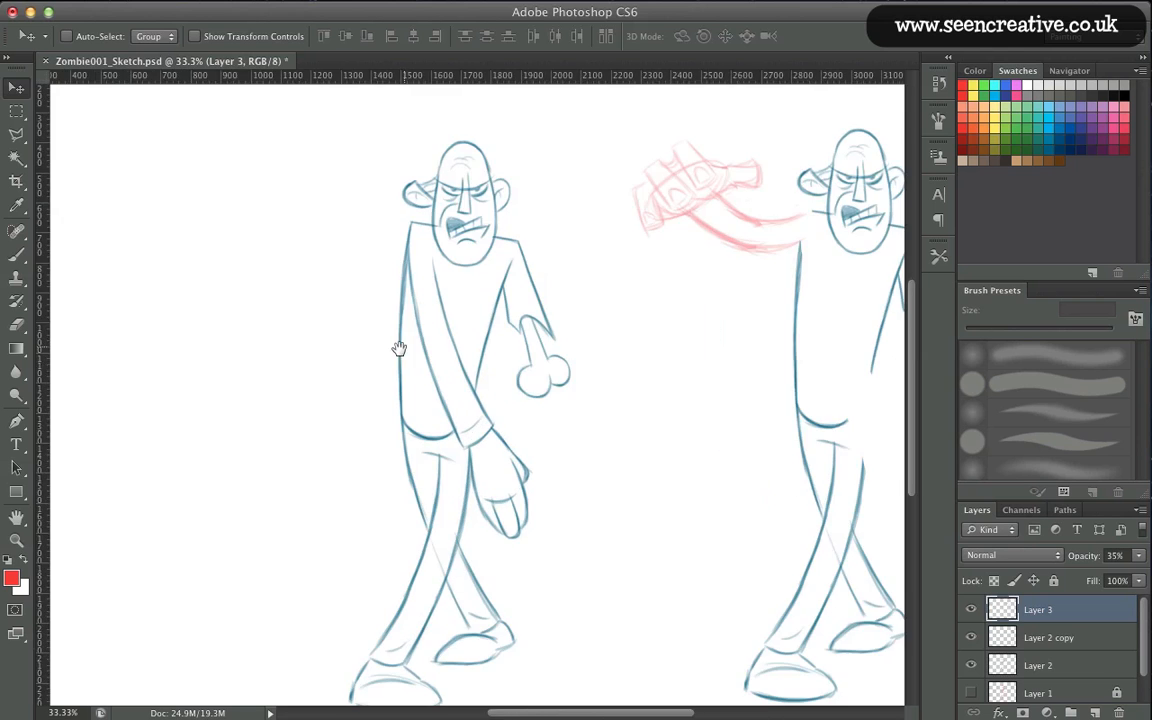
left_click_drag(408, 361, 260, 396)
key("super+t")
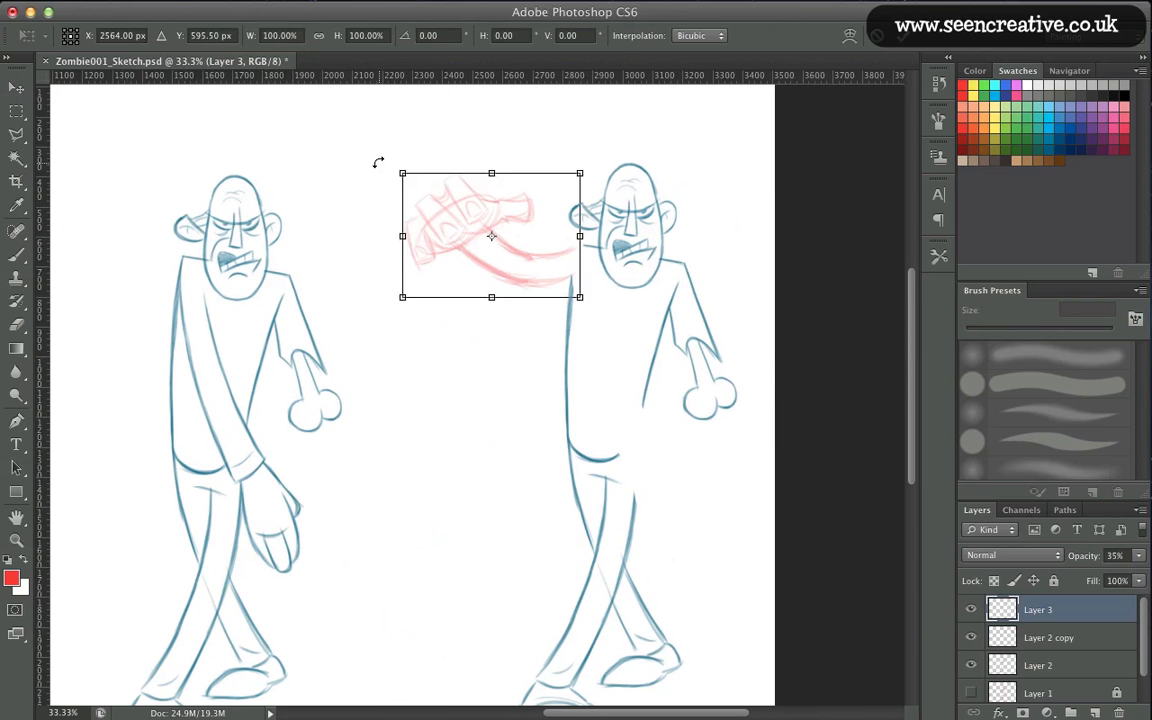
left_click_drag(378, 159, 416, 132)
left_click_drag(449, 217, 458, 190)
key("Return")
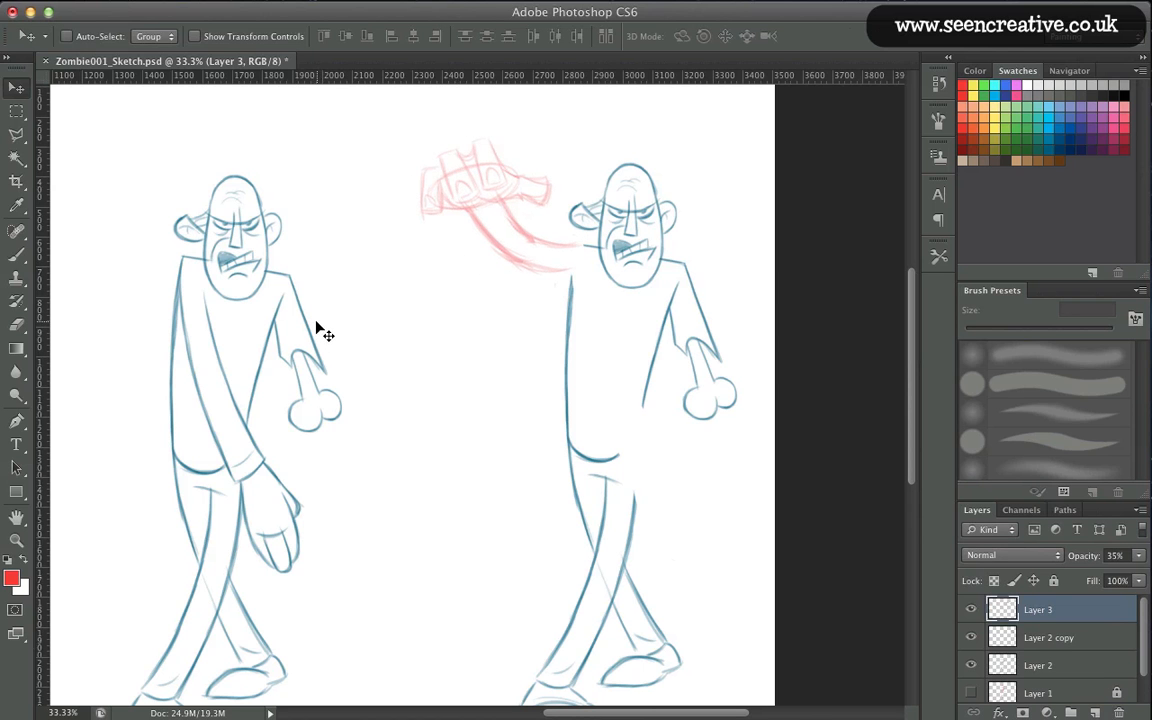
Add a new layer above Layer 3 and choose the Brush with a dark blue swatch for inking the raised arm.
key("super+minus")
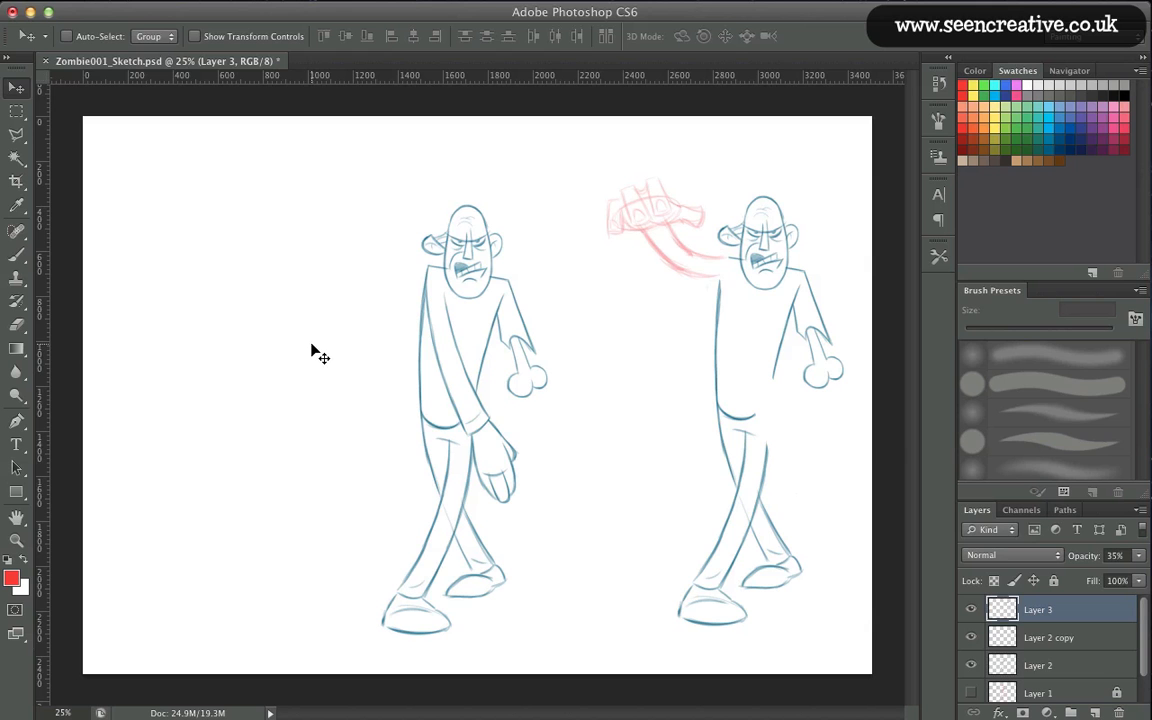
key("super+plus")
left_click_drag(489, 372, 281, 362)
key("super+plus")
key("super+plus")
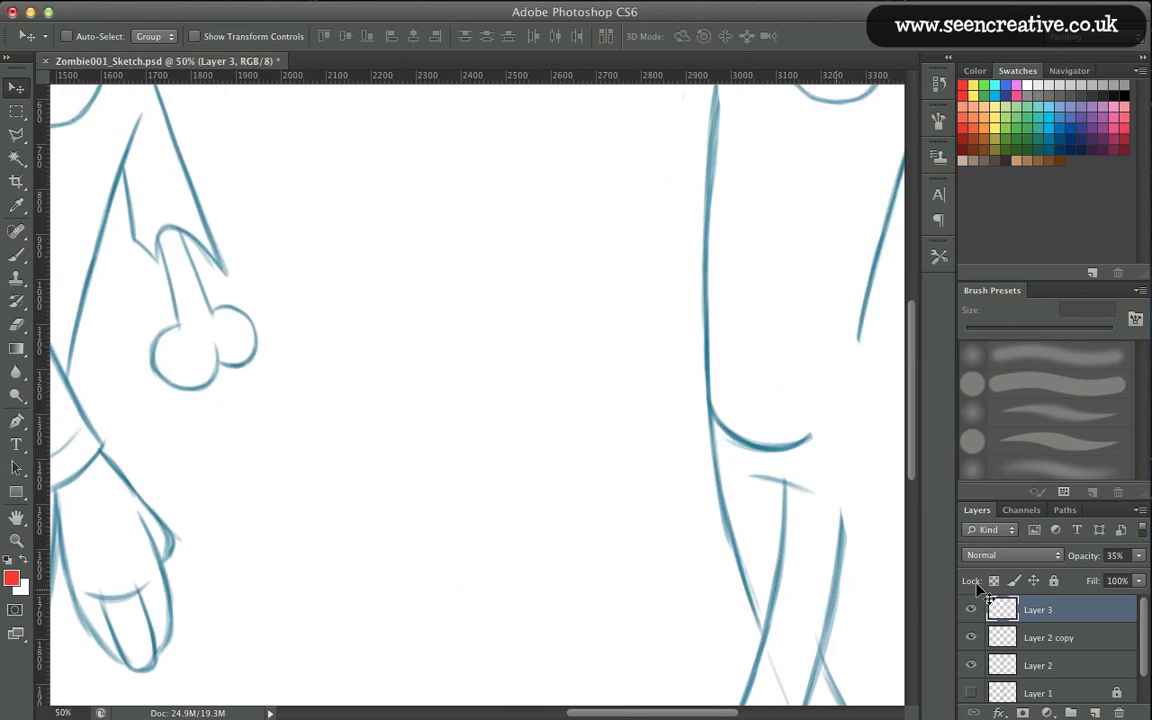
key("super+alt+shift+n")
key("b")
left_click(1049, 149)
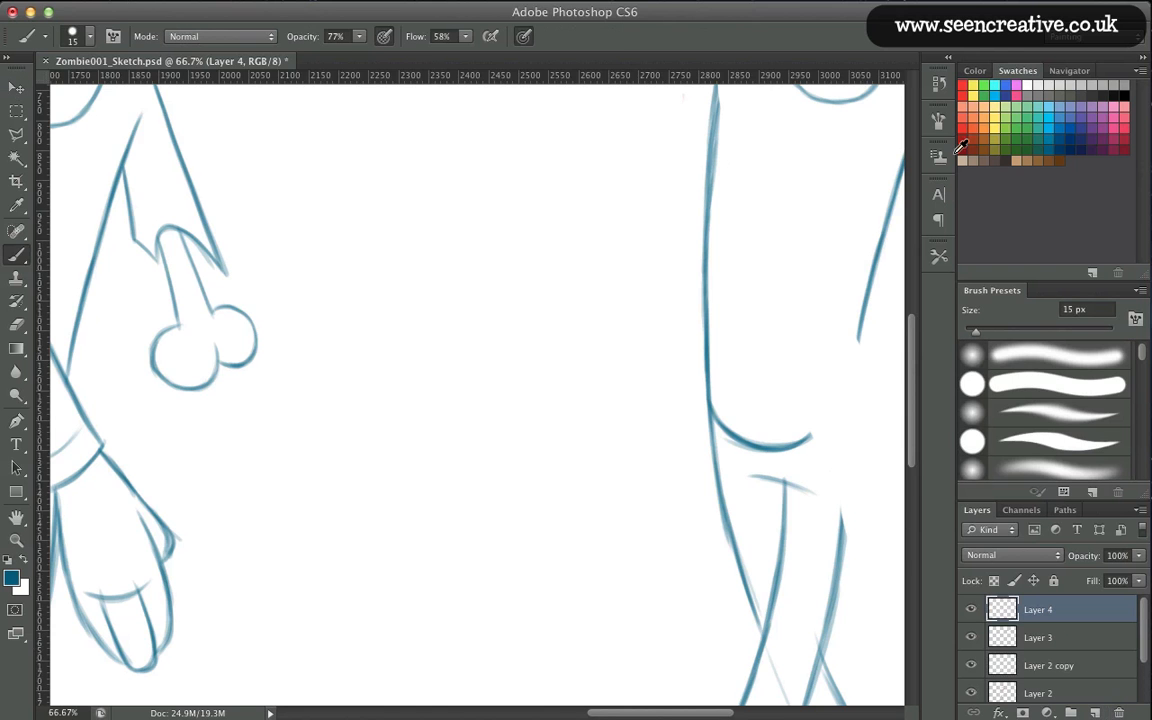
Trace the shoulder corner and the upper edge of the raised arm in blue over the red sketch.
left_click_drag(468, 411, 424, 514)
left_click_drag(486, 214, 399, 486)
key("super+plus")
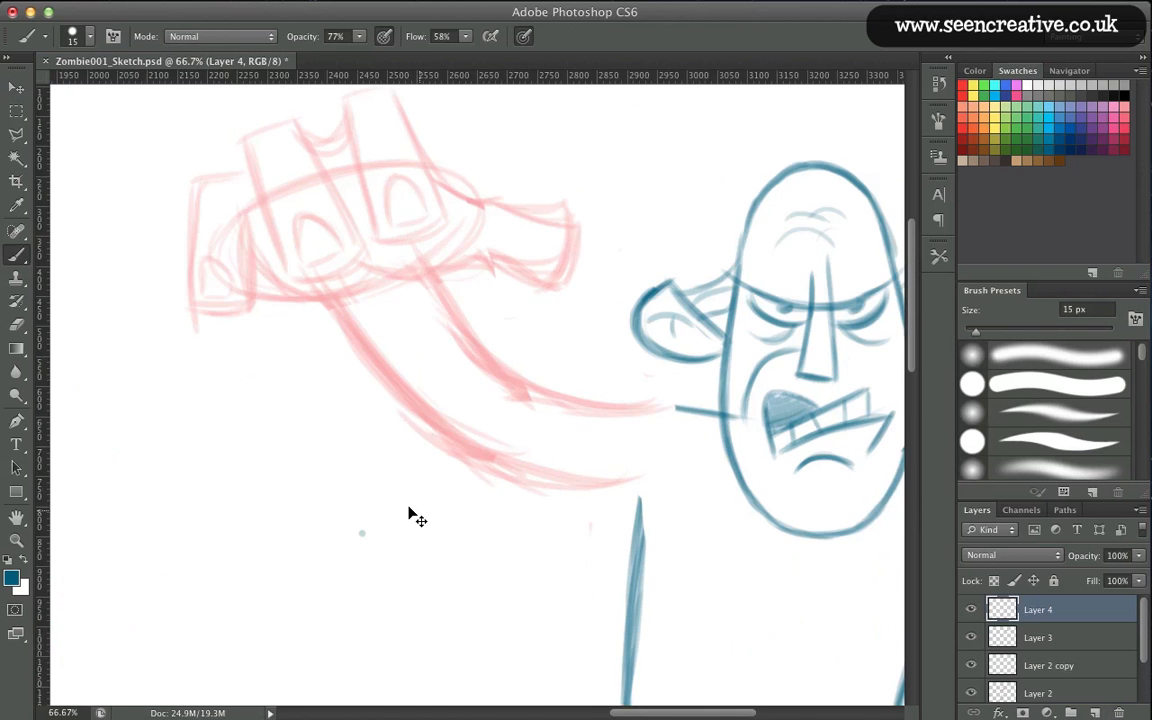
key("super+r")
left_click_drag(668, 401, 626, 384)
mouse_move(419, 265)
left_mouse_down()
mouse_move(481, 355)
mouse_move(507, 363)
mouse_move(468, 329)
mouse_move(528, 385)
left_mouse_up()
mouse_move(614, 394)
left_mouse_down()
mouse_move(578, 396)
mouse_move(519, 361)
mouse_move(601, 400)
mouse_move(458, 316)
mouse_move(621, 398)
mouse_move(413, 278)
left_mouse_up()
Trace the thumb's upper edge, blunt tip and lower edge in blue, with a small crease at its base.
left_click_drag(426, 176, 572, 221)
left_click_drag(487, 197, 578, 221)
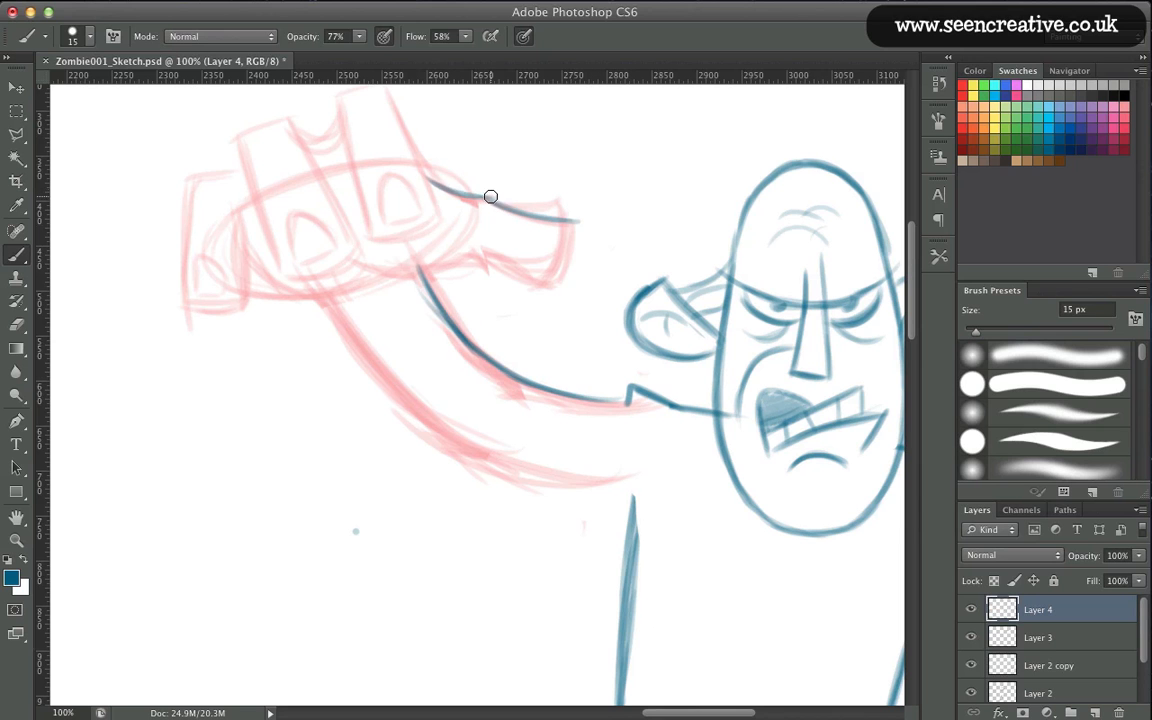
mouse_move(490, 197)
left_mouse_down()
mouse_move(571, 219)
mouse_move(553, 285)
left_mouse_up()
left_click_drag(575, 218, 550, 285)
mouse_move(485, 256)
left_mouse_down()
mouse_move(546, 278)
mouse_move(499, 261)
left_mouse_up()
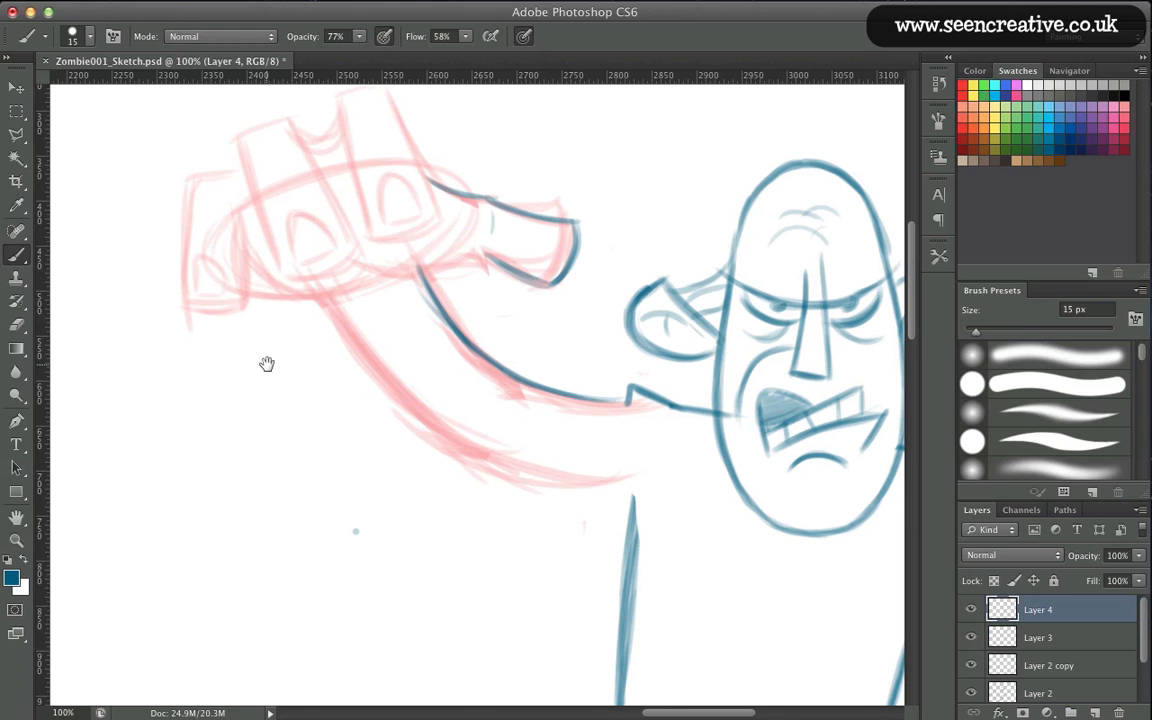
Outline the finger nearest the thumb with its fingernail, and draw the curved web joining it to the middle finger.
left_click_drag(267, 363, 296, 415)
mouse_move(414, 138)
left_mouse_down()
mouse_move(468, 262)
mouse_move(415, 139)
mouse_move(370, 150)
mouse_move(381, 226)
mouse_move(445, 283)
mouse_move(442, 257)
mouse_move(460, 253)
left_mouse_up()
mouse_move(396, 284)
left_mouse_down()
mouse_move(466, 269)
mouse_move(412, 292)
left_mouse_up()
mouse_move(380, 183)
left_mouse_down()
mouse_move(420, 236)
mouse_move(442, 235)
mouse_move(413, 275)
mouse_move(420, 228)
left_mouse_up()
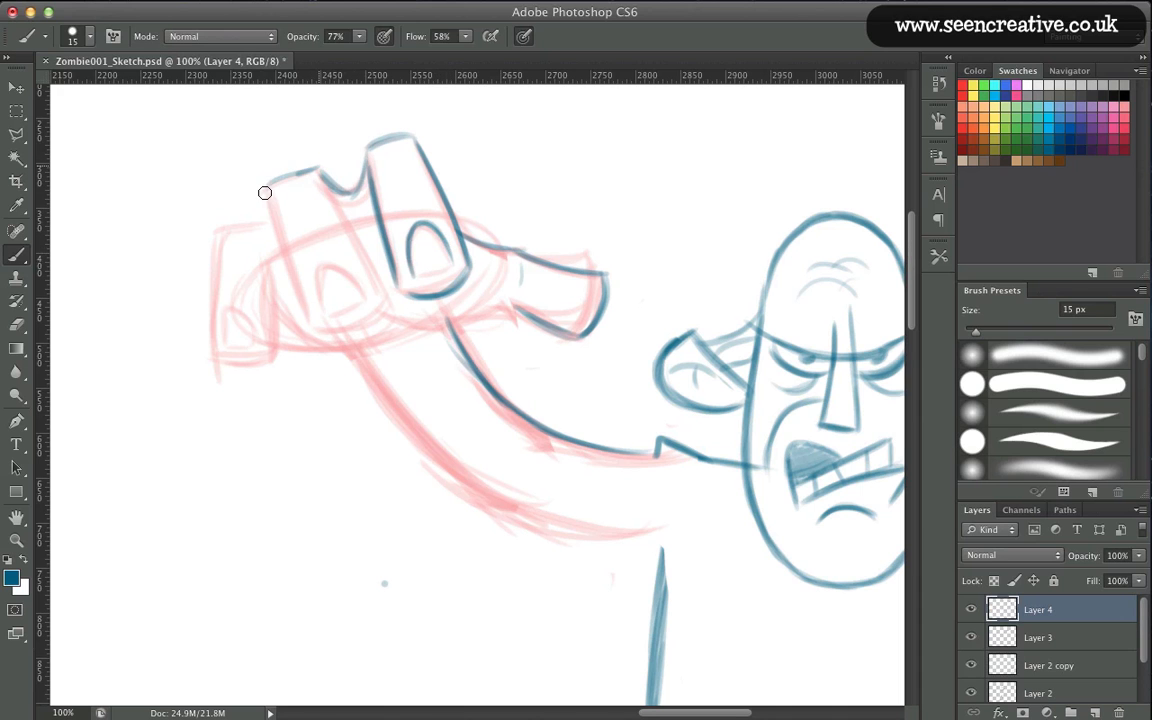
Outline the sides and rounded tip of the middle finger in blue over the red sketch.
left_click_drag(272, 190, 310, 327)
left_click_drag(285, 242, 308, 314)
mouse_move(327, 188)
left_mouse_down()
mouse_move(384, 298)
mouse_move(321, 331)
left_mouse_up()
left_click_drag(382, 306, 316, 328)
Outline the outermost finger in blue, covering its knuckle, both sides and tip, and strengthen its outer edge.
left_click_drag(280, 217, 232, 219)
left_click_drag(224, 233, 221, 318)
mouse_move(271, 246)
left_mouse_down()
mouse_move(278, 290)
mouse_move(262, 362)
mouse_move(230, 362)
left_mouse_up()
left_click_drag(224, 269, 226, 354)
left_click_drag(229, 223, 227, 356)
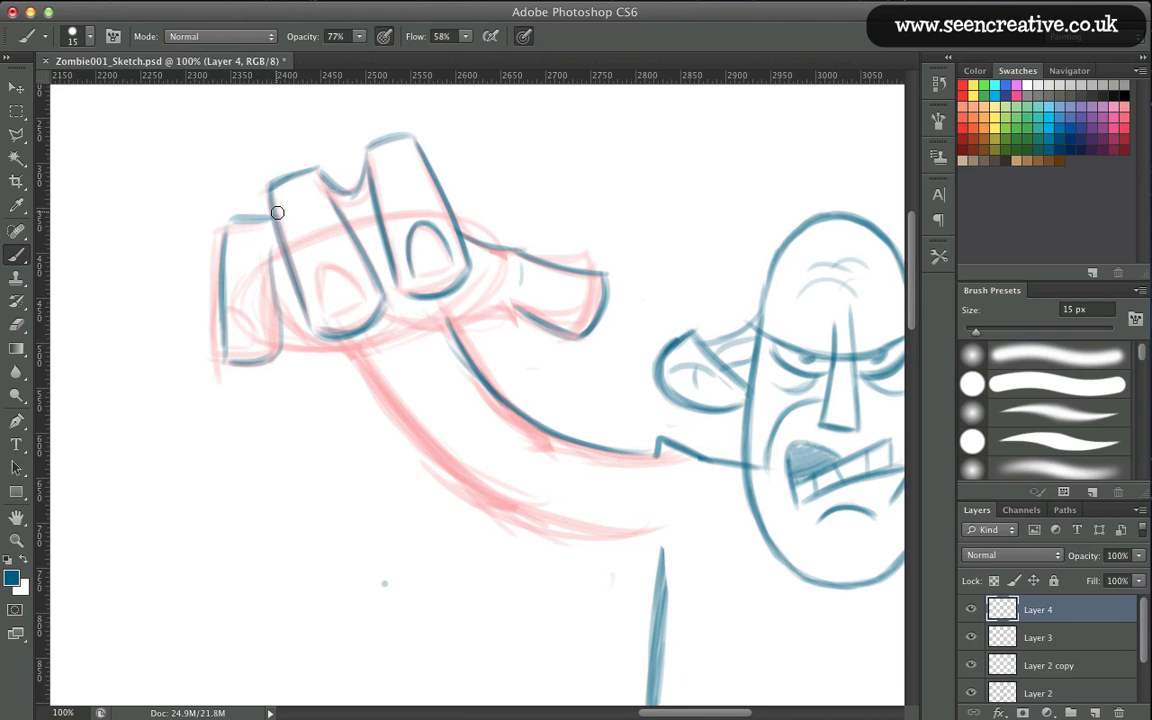
left_click_drag(278, 215, 227, 334)
left_click_drag(223, 268, 225, 353)
left_click_drag(229, 222, 225, 360)
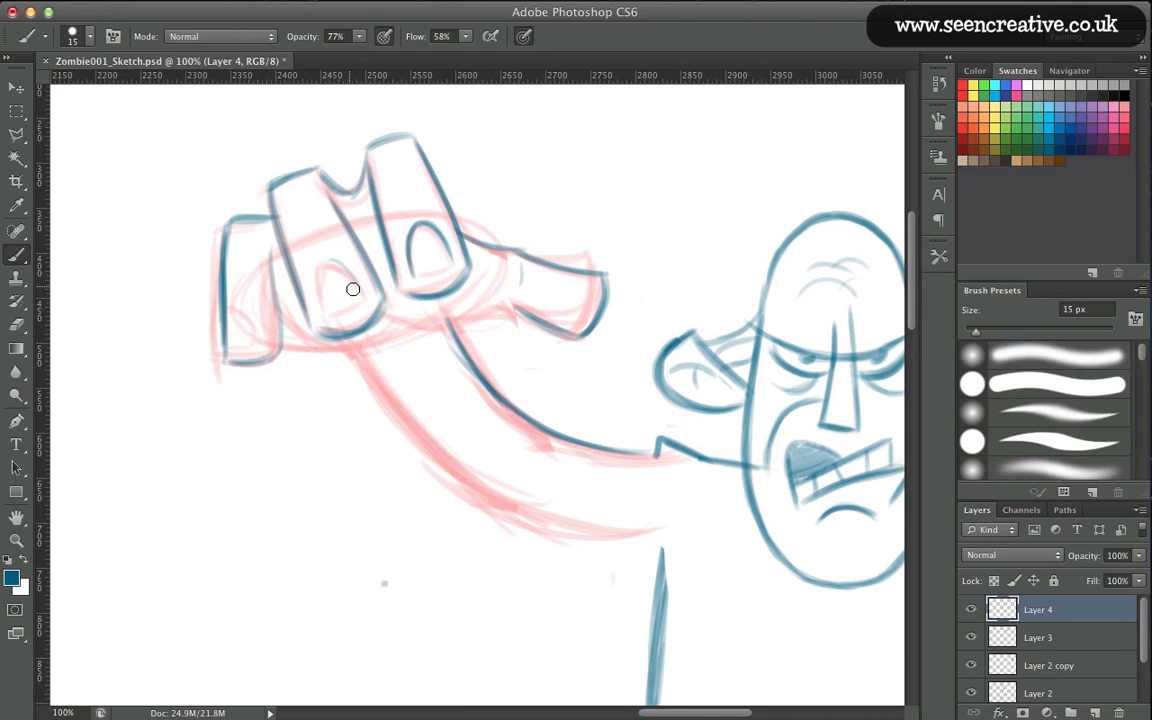
Draw the fingernails on the middle and outermost fingers and give all three nails jagged, broken edges.
left_click_drag(366, 298, 322, 297)
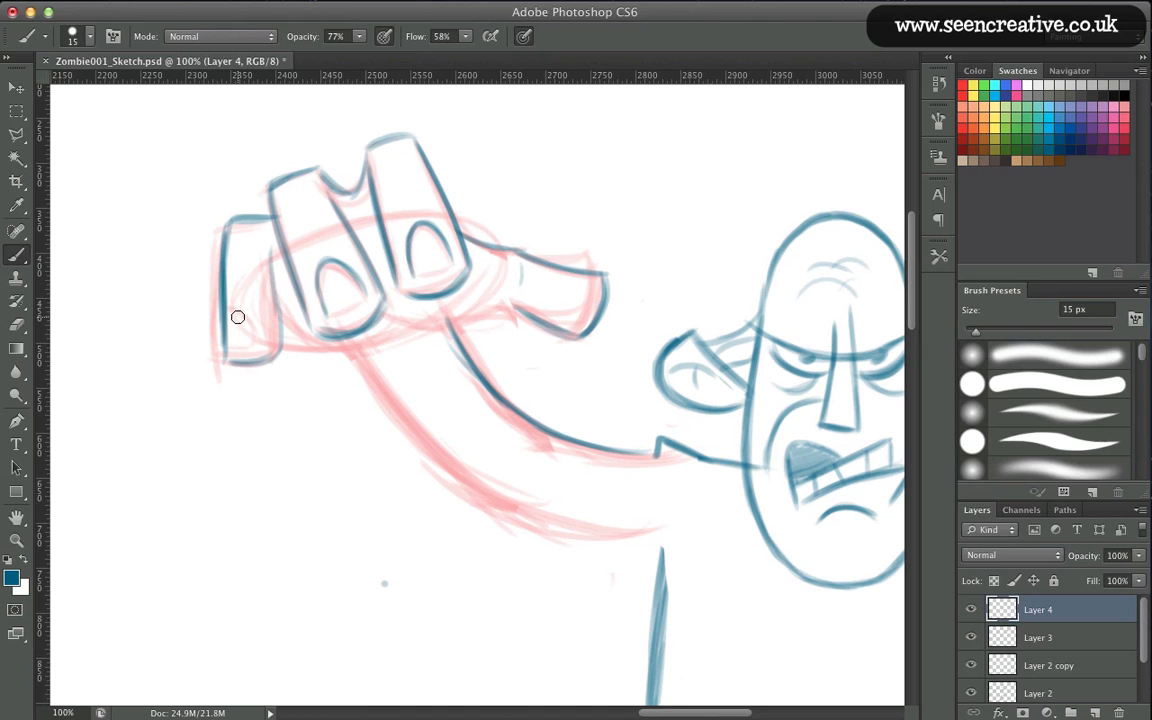
mouse_move(256, 345)
left_mouse_down()
mouse_move(226, 311)
mouse_move(250, 310)
mouse_move(232, 305)
left_mouse_up()
key("z")
left_click_drag(177, 183, 505, 396)
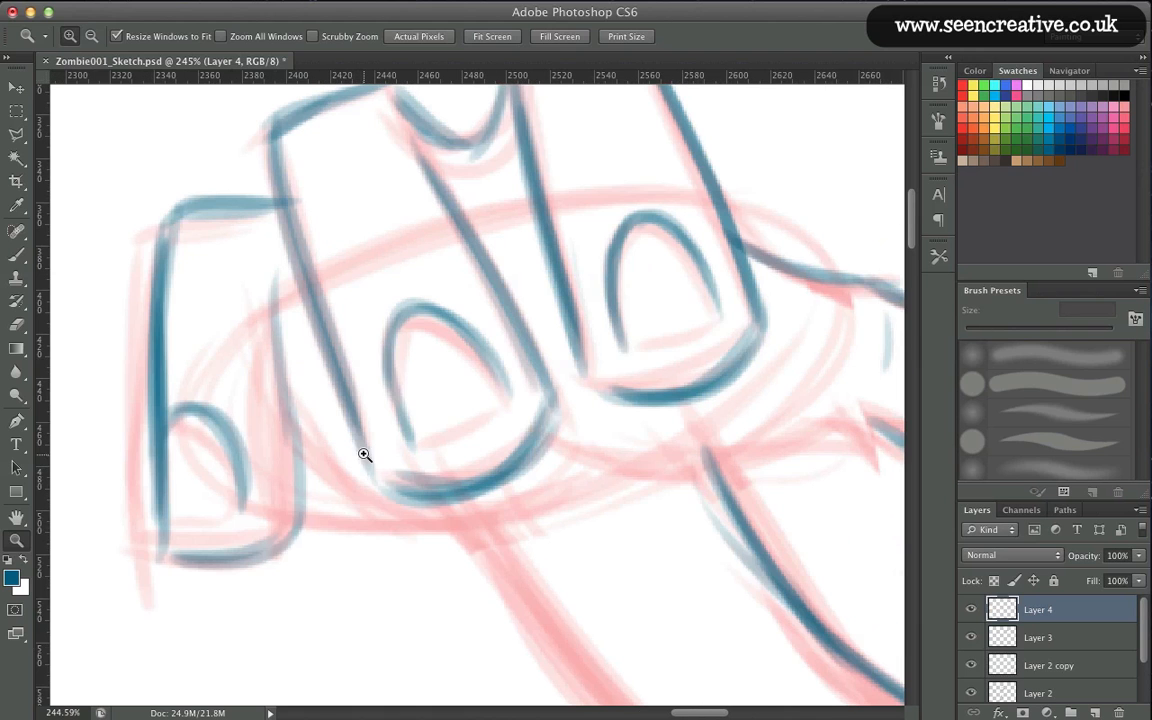
key("b")
mouse_move(722, 318)
left_mouse_down()
mouse_move(693, 332)
mouse_move(663, 322)
mouse_move(667, 336)
mouse_move(623, 347)
left_mouse_up()
mouse_move(509, 394)
left_mouse_down()
mouse_move(452, 430)
mouse_move(418, 434)
left_mouse_up()
mouse_move(226, 491)
left_mouse_down()
mouse_move(296, 456)
mouse_move(257, 485)
mouse_move(226, 486)
left_mouse_up()
left_click_drag(223, 426, 252, 494)
Add a short crease line just below the knuckle of each of the three fingers.
left_click_drag(399, 174, 350, 189)
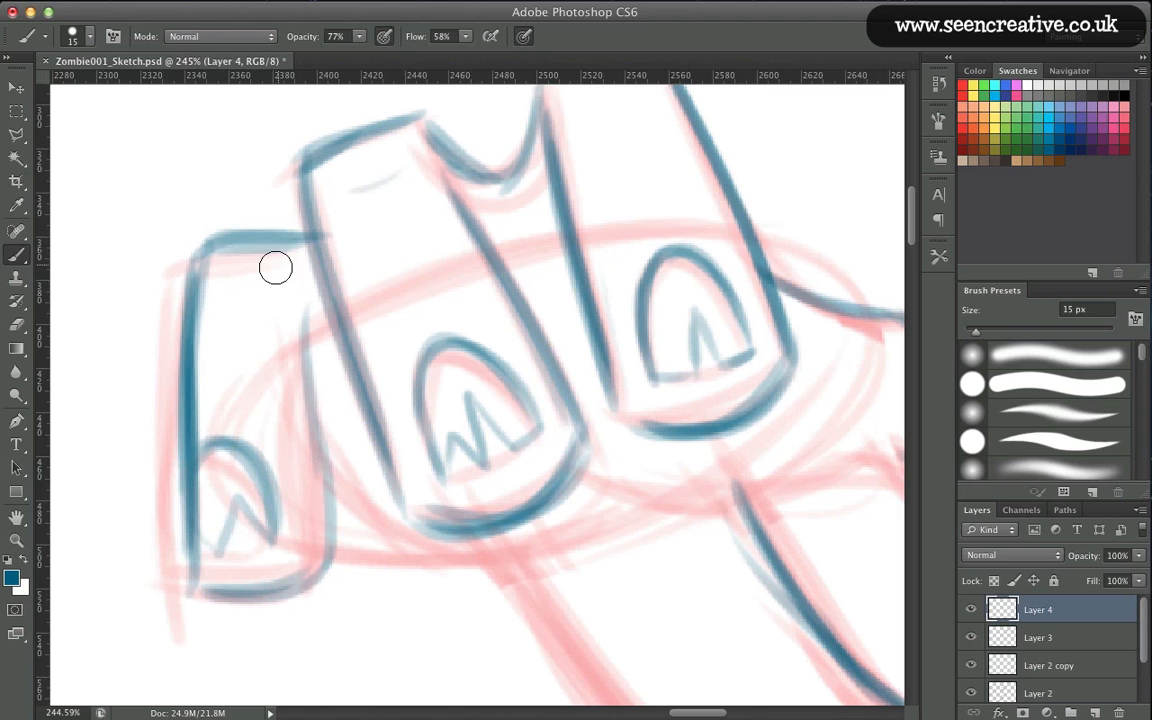
left_click_drag(278, 266, 226, 279)
left_click_drag(344, 374, 149, 551)
left_click_drag(444, 249, 370, 259)
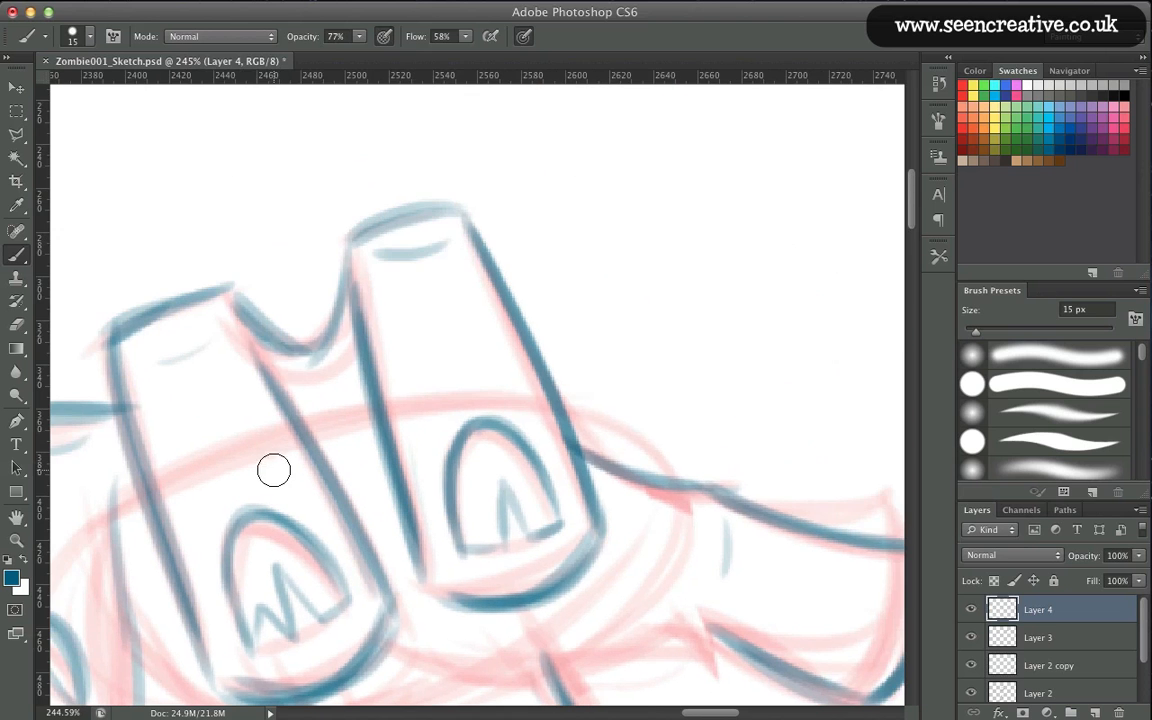
Compare the inked hand with Layer 3 hidden, and draw the palm's lower edge and the palm line between the outer fingers.
key("super+minus")
key("super+minus")
left_click_drag(250, 455, 257, 424)
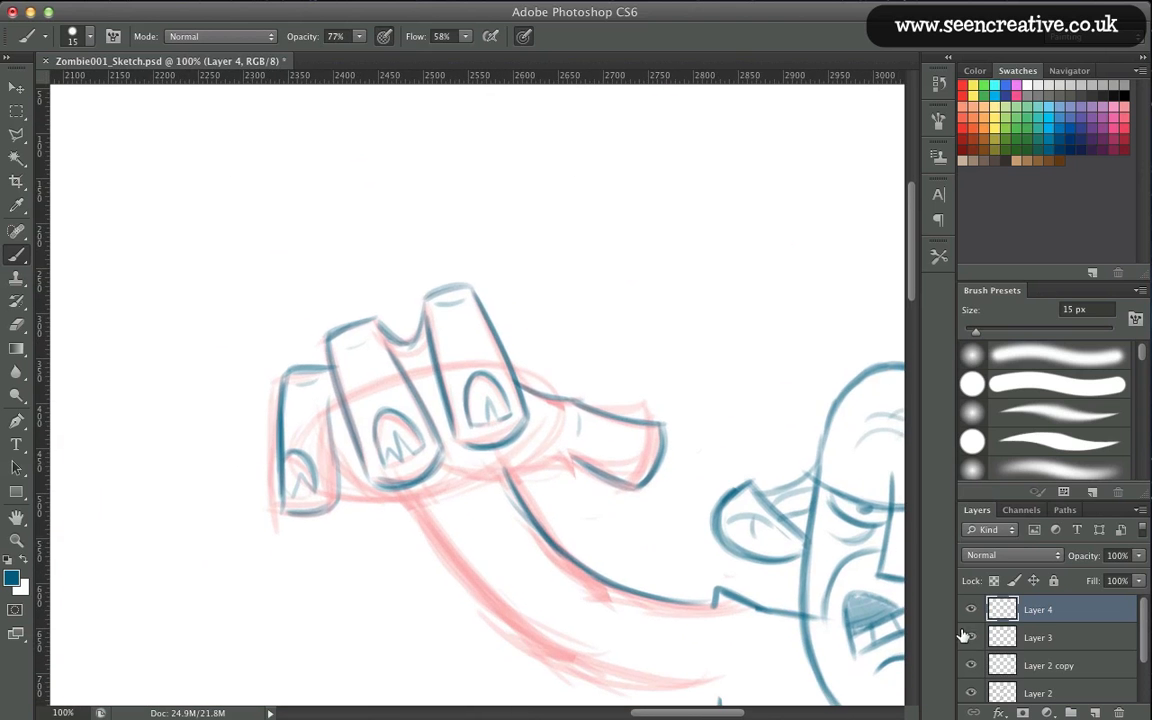
left_click(971, 638)
left_click(971, 638)
left_click_drag(509, 469, 468, 469)
left_click_drag(562, 460, 350, 481)
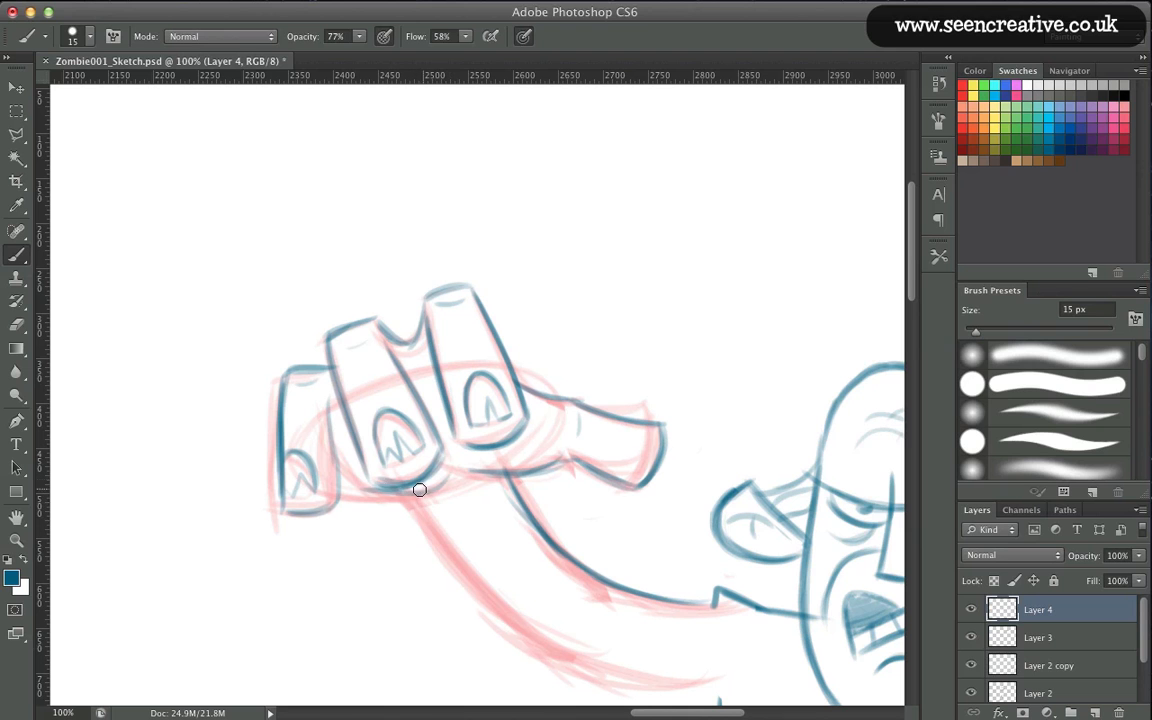
mouse_move(422, 490)
left_mouse_down()
mouse_move(345, 479)
mouse_move(370, 490)
left_mouse_up()
left_click_drag(326, 402, 365, 470)
left_click_drag(286, 530, 252, 406)
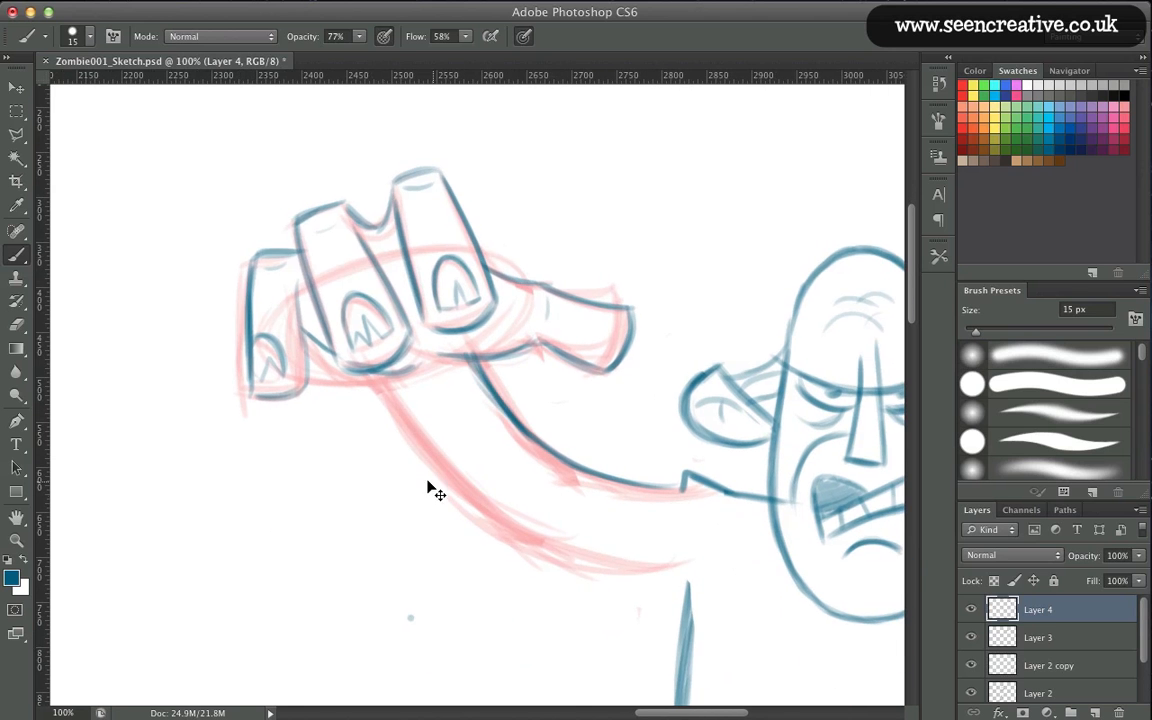
key("super+0")
key("super+plus")
left_click_drag(311, 389, 268, 412)
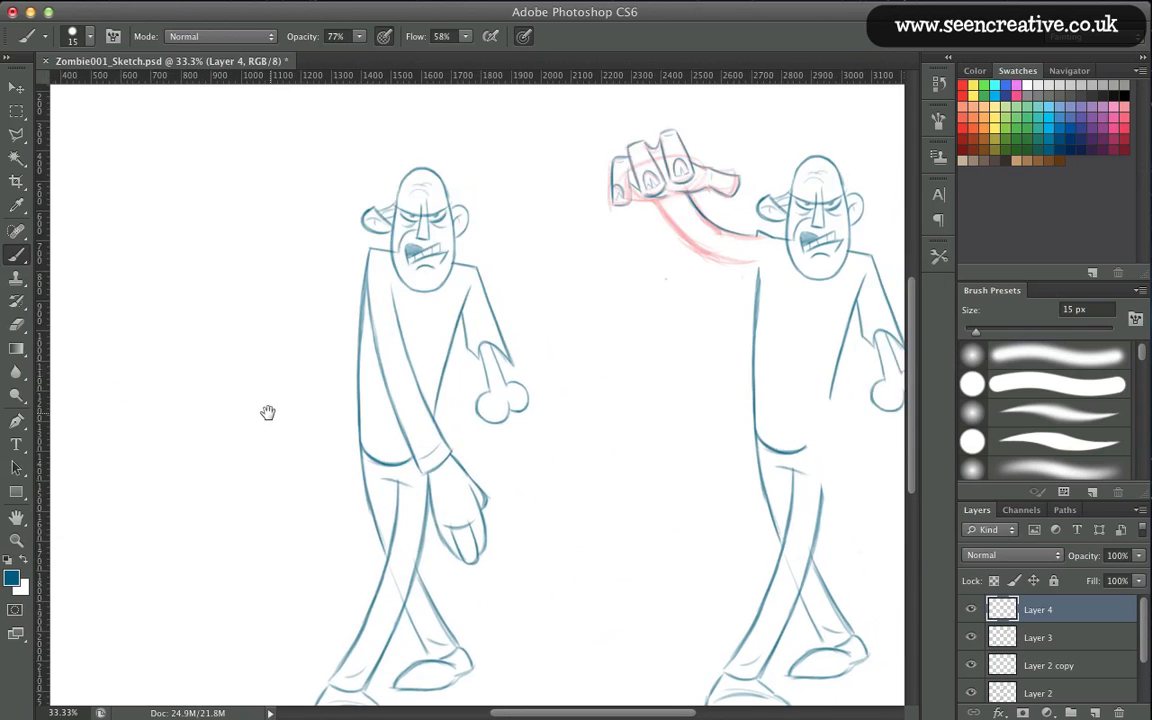
key("super+plus")
key("super+plus")
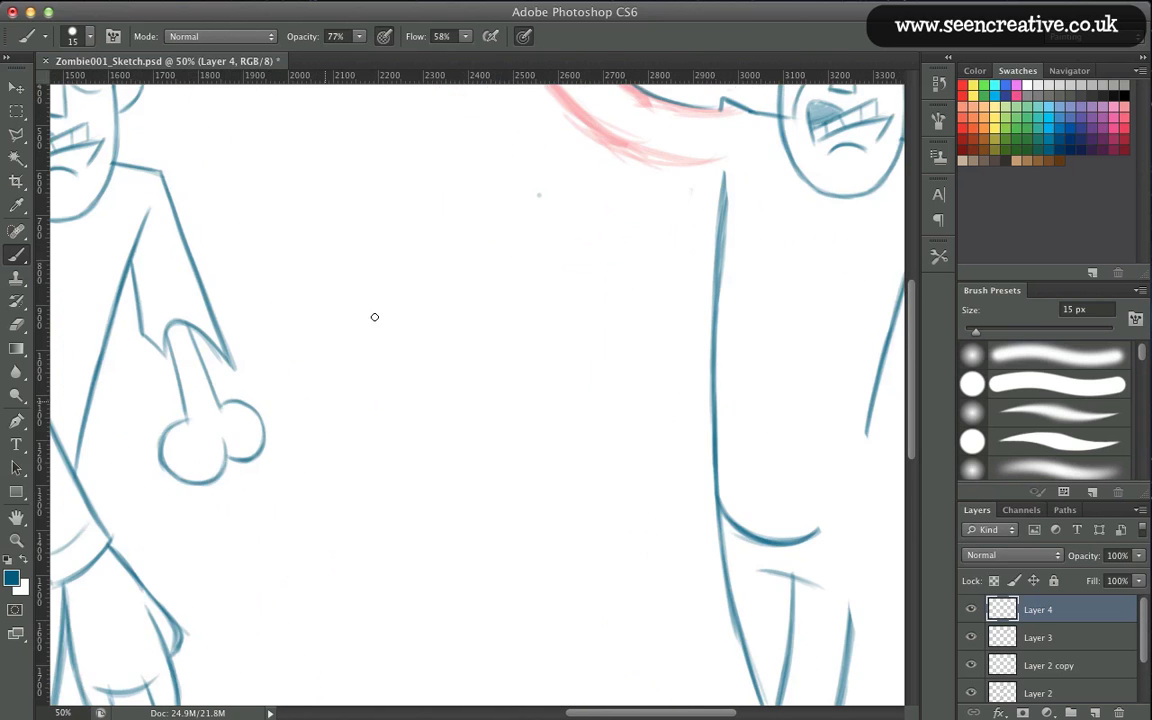